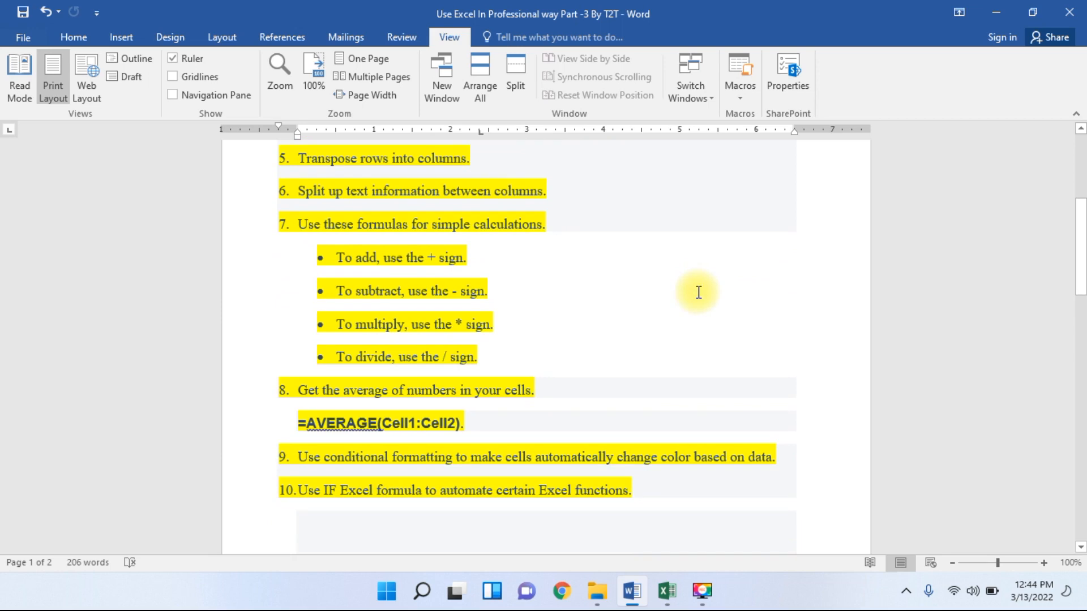
- Scroll the Word tips list to page 2 showing tips 11–15 and the COUNTIF formula, then clear the highlight
scroll(698, 292, down, 3)
scroll(698, 292, down, 3)
drag(660, 381, 505, 340)
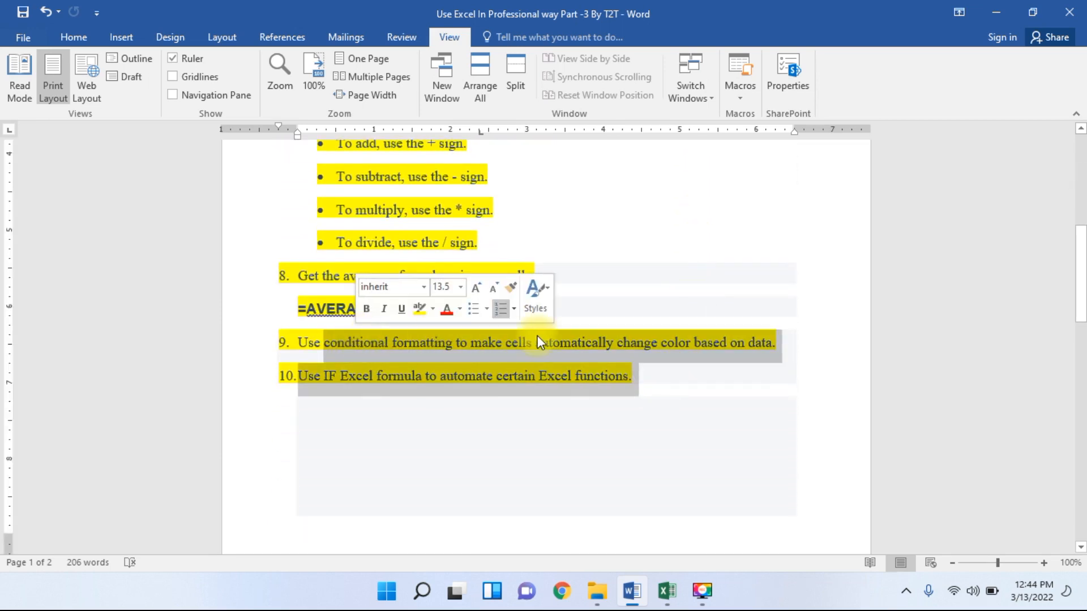
scroll(510, 339, down, 10)
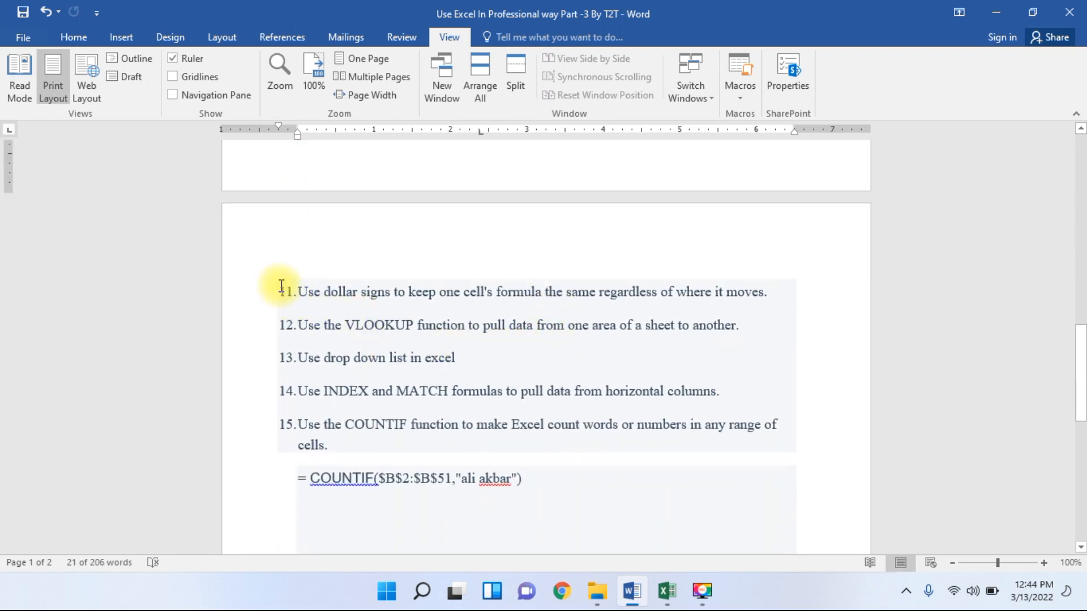
click(333, 446)
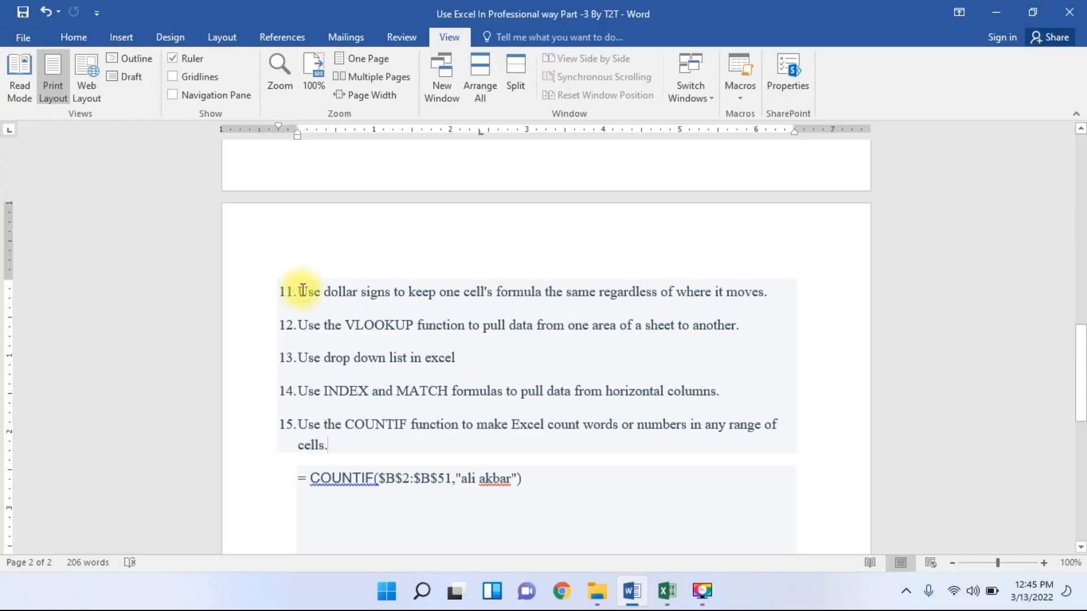
drag(298, 292, 744, 292)
click(535, 295)
- Highlight 'VLOOKUP', 'INDEX' and 'signs' in the Word tips, then switch to the Excel Work file
double_click(355, 326)
double_click(348, 389)
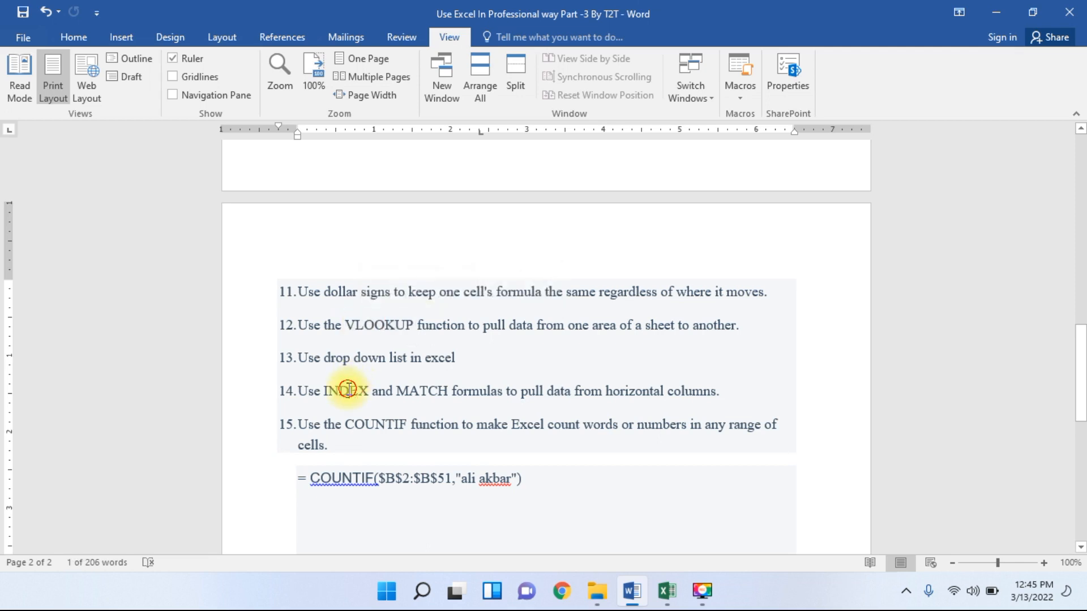
double_click(375, 292)
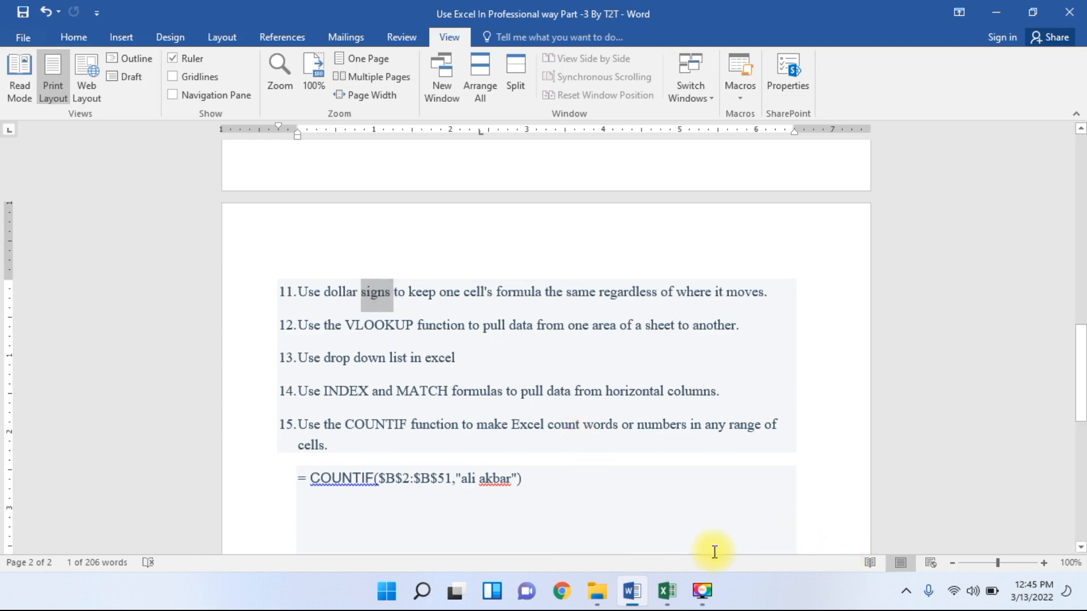
click(664, 594)
click(574, 386)
- Enter 10 and 20 in G2:H2 and 30 and 40 in G3:H3
click(520, 196)
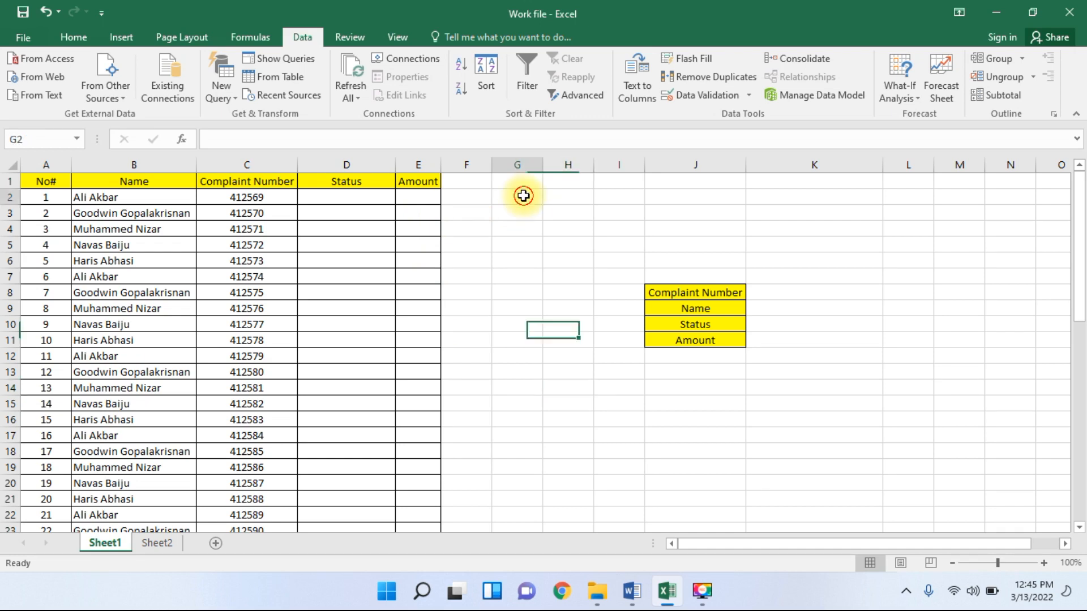
text(10)
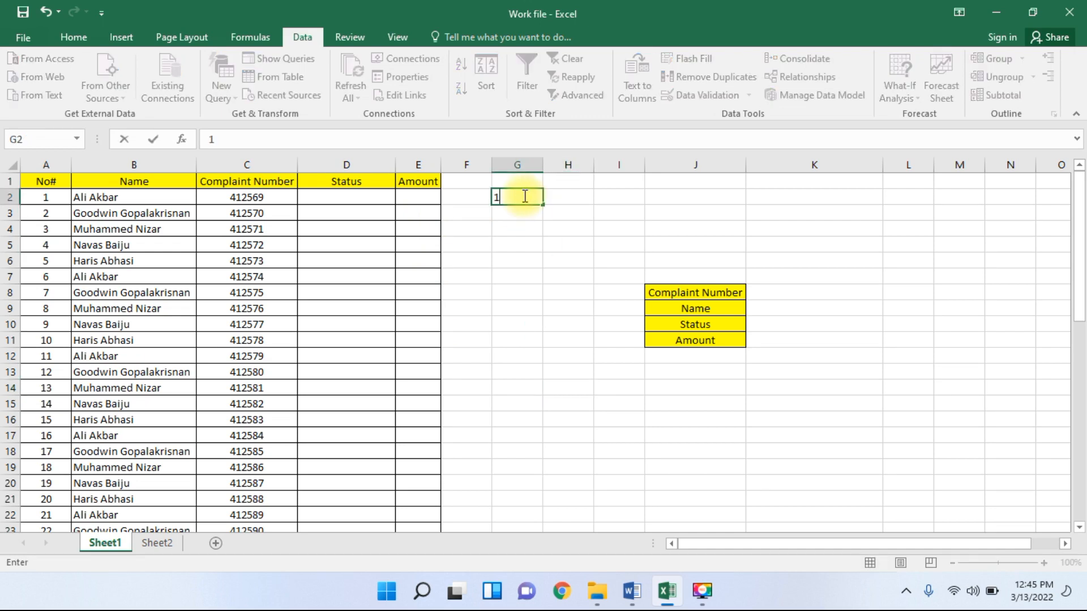
key(Tab)
text(20)
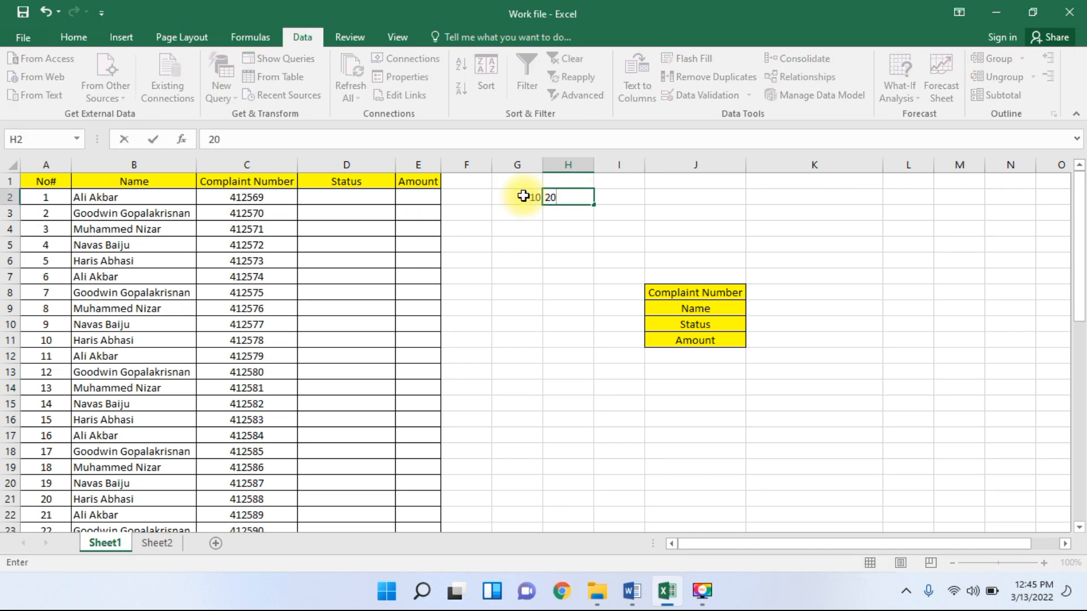
click(524, 211)
text(3)
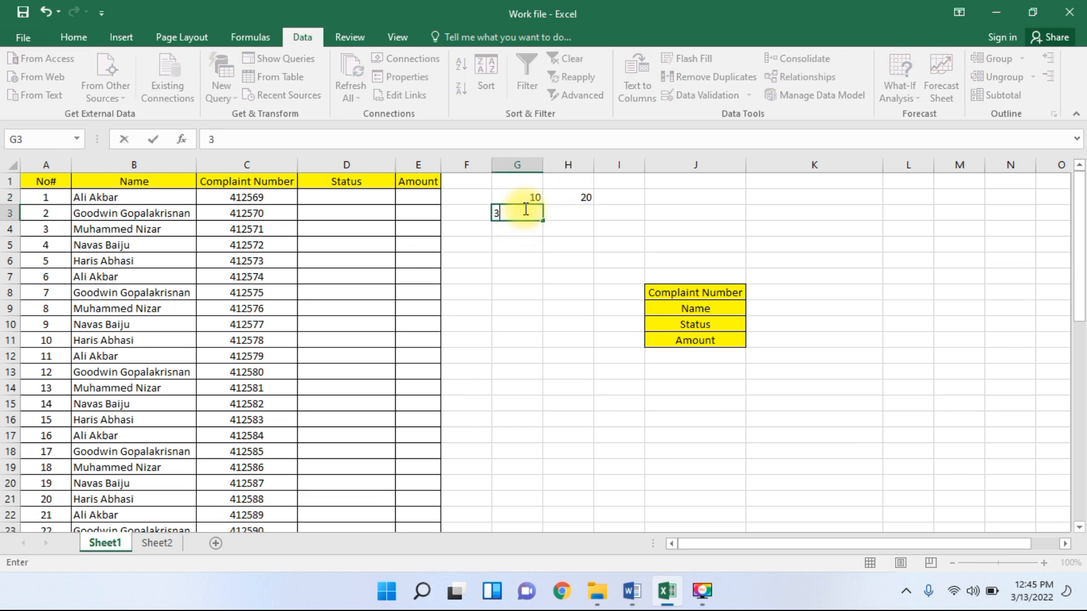
text(0)
key(Tab)
text(40)
key(Tab)
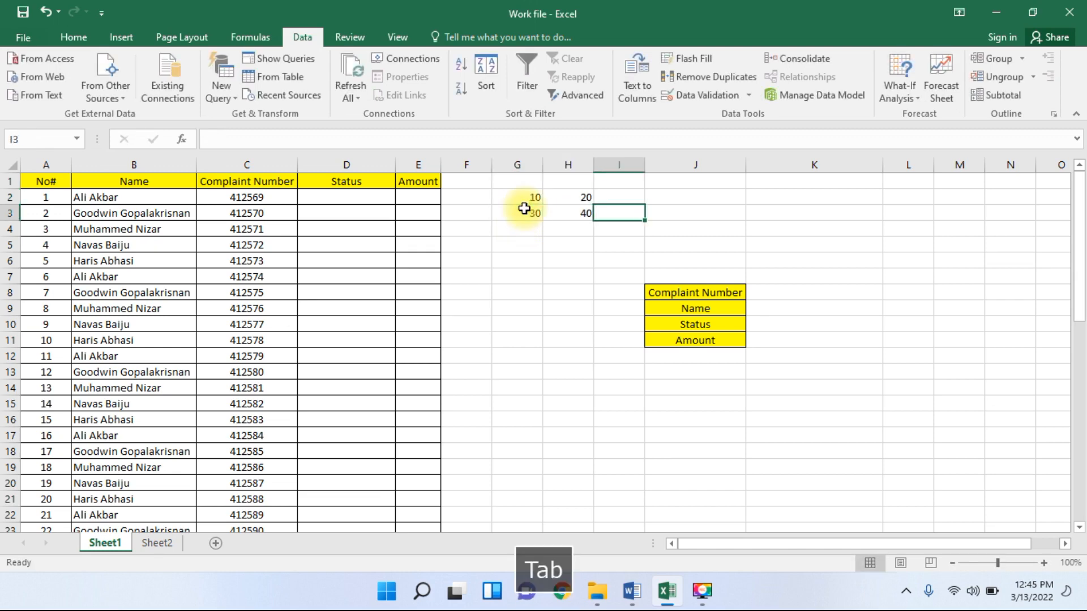
- Enter =G2+H2 in I2 so it shows 30
click(618, 194)
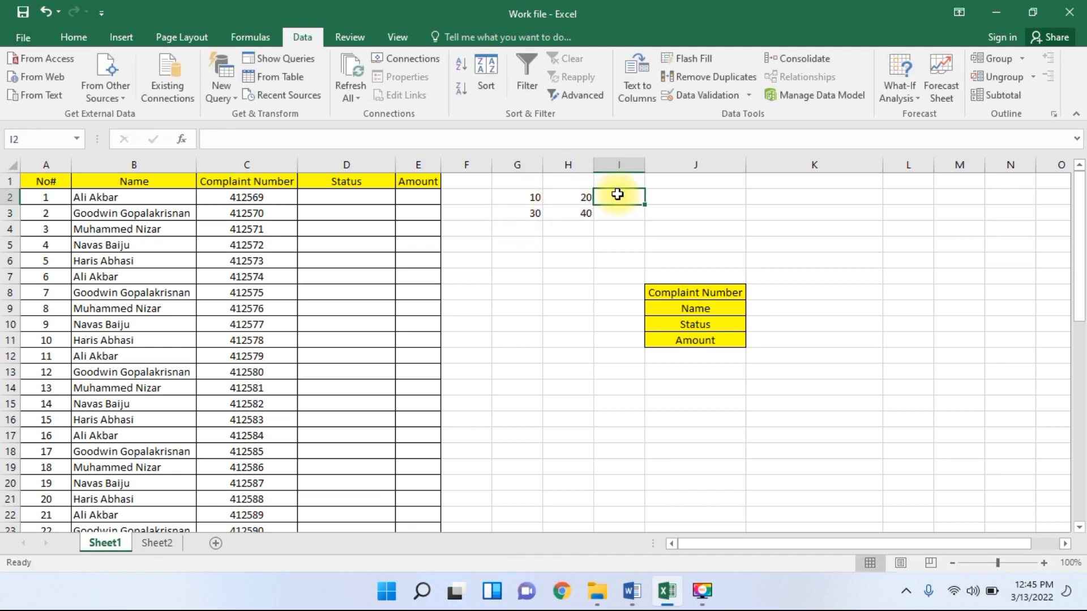
text(=)
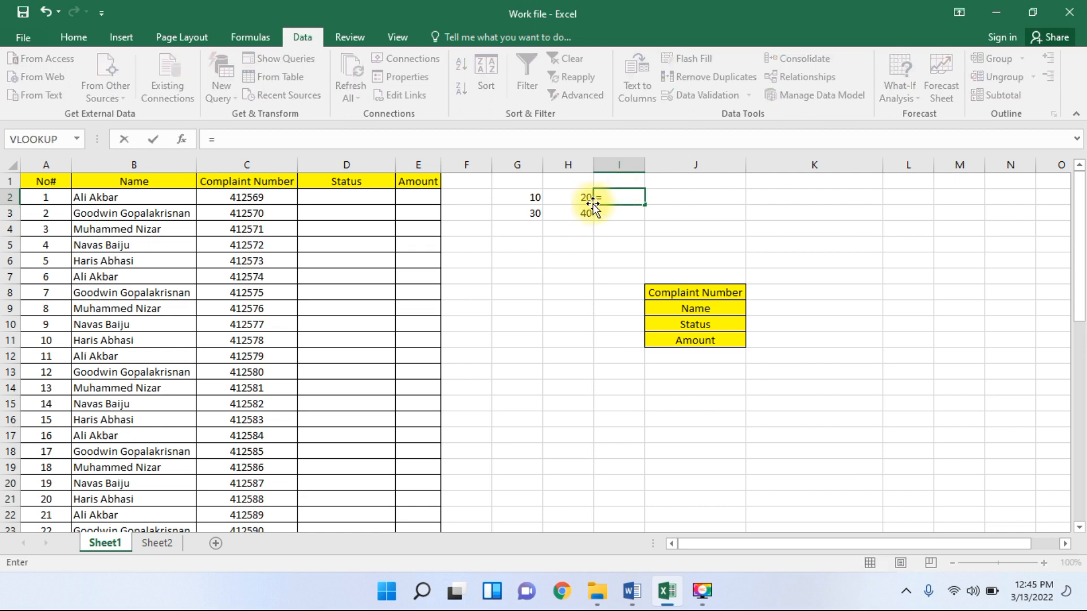
click(519, 196)
text(+)
click(577, 195)
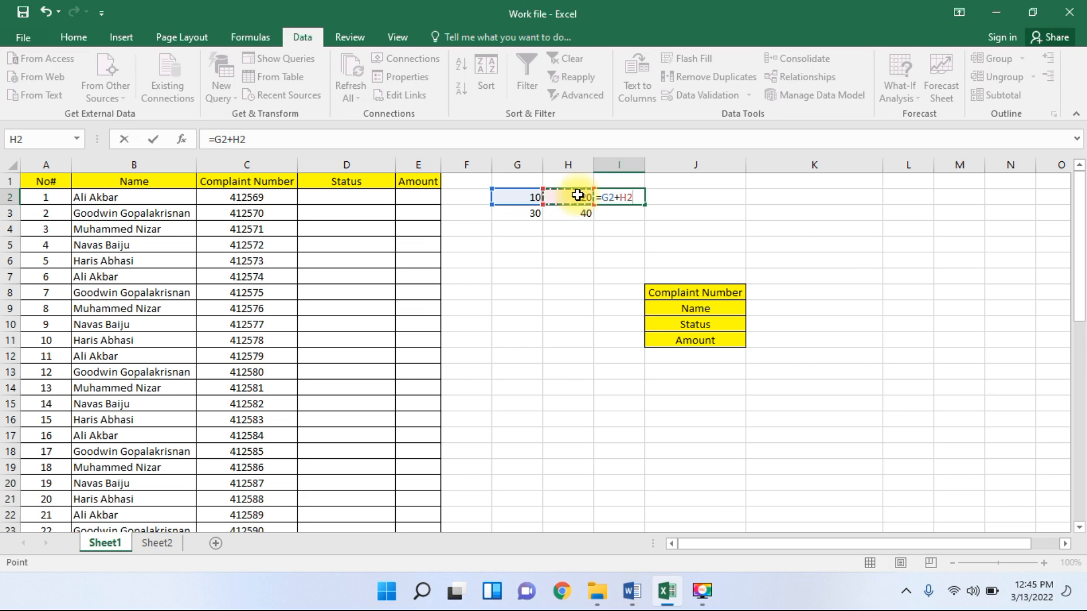
key(Return)
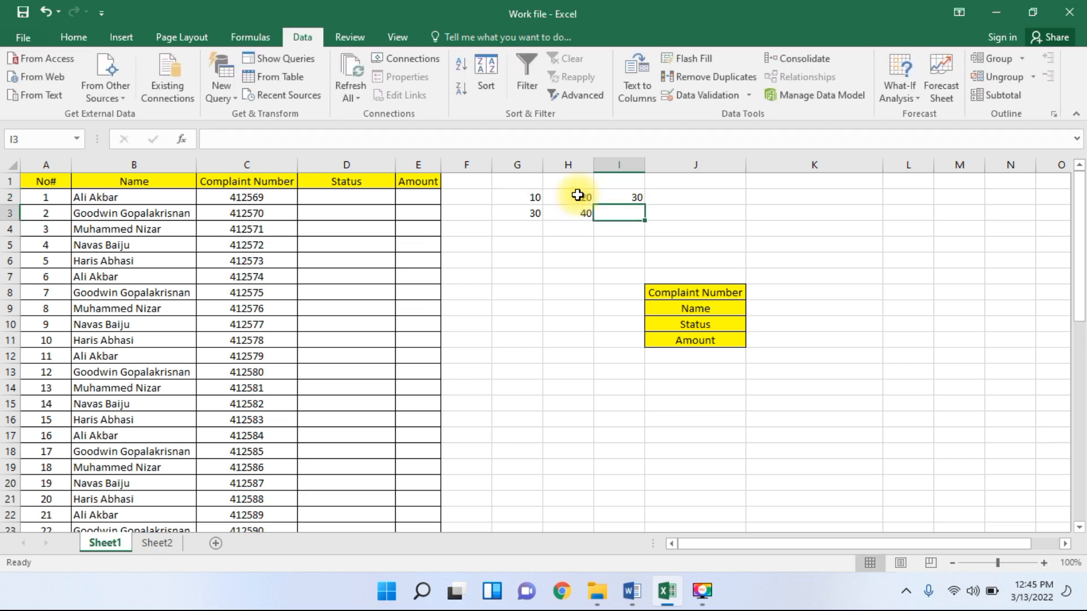
click(609, 197)
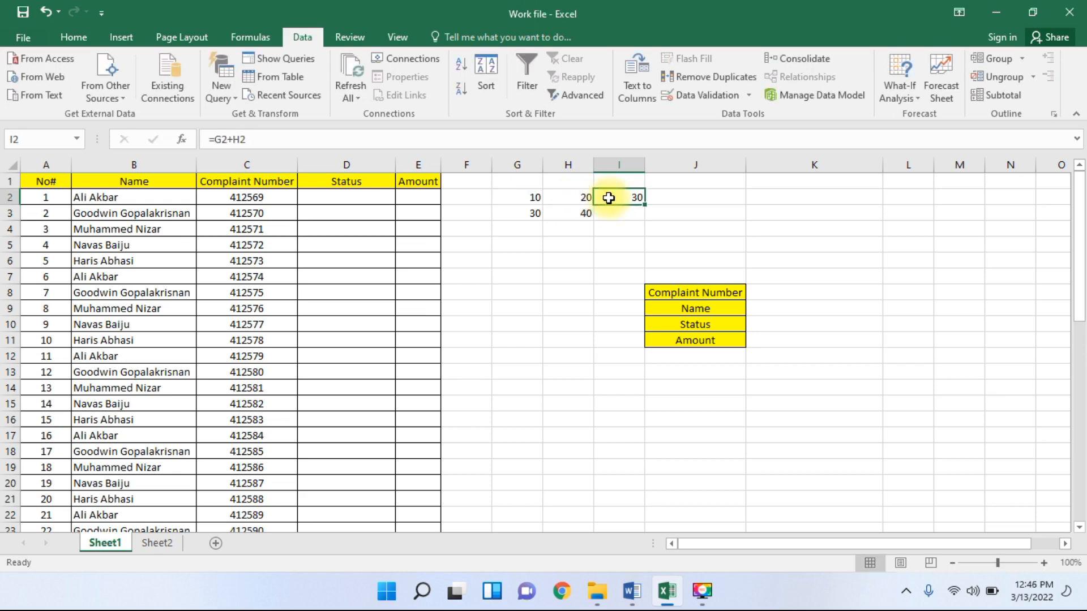
click(1001, 552)
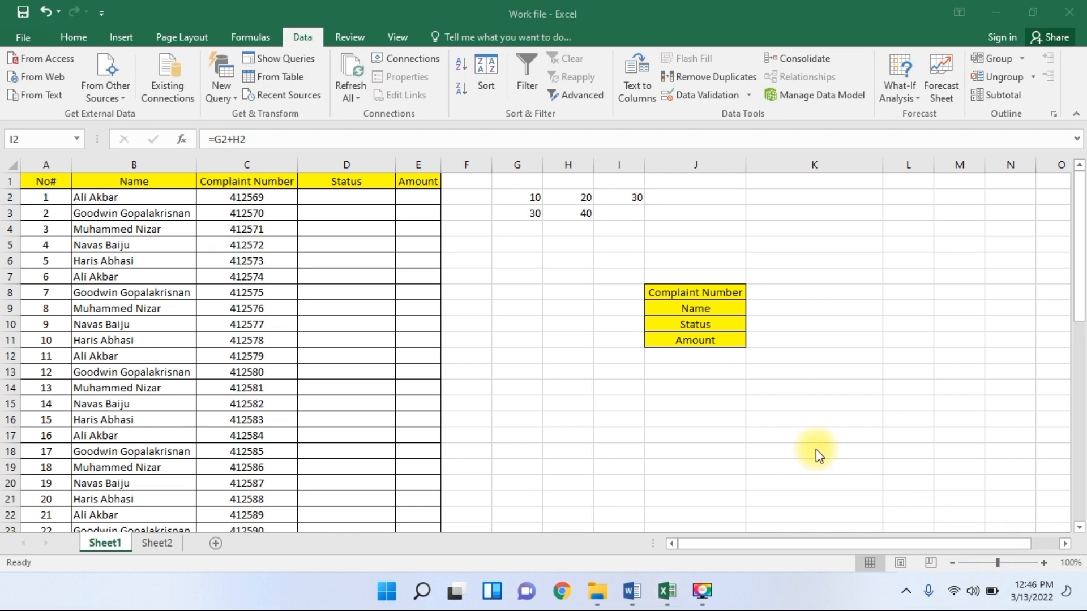
click(611, 198)
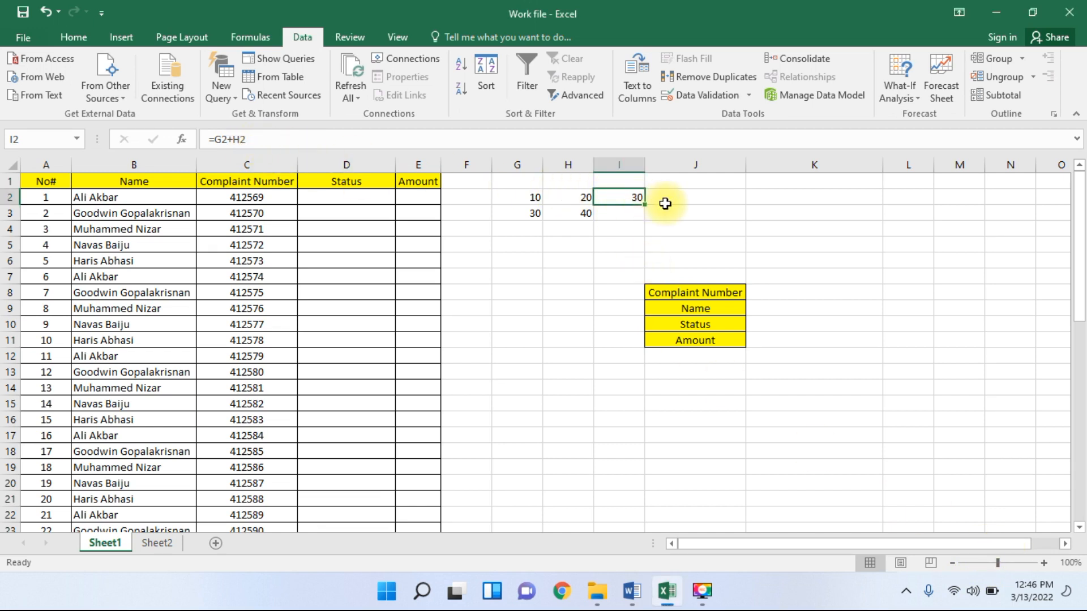
- Fill the sum formula down to I3, compare it against G3:H3, then clear I3
drag(646, 208, 644, 216)
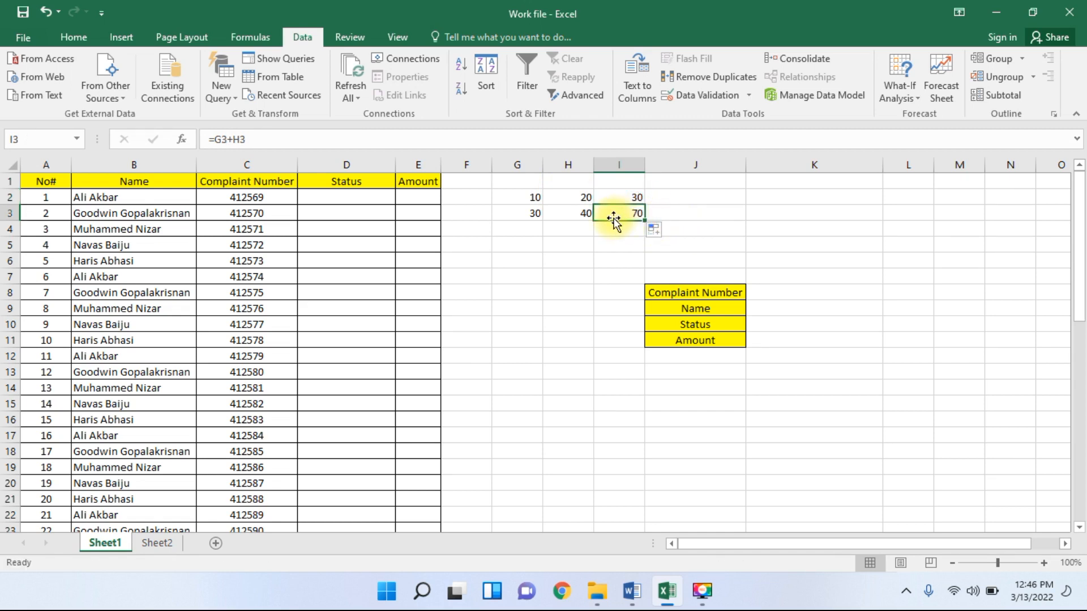
click(626, 198)
click(625, 213)
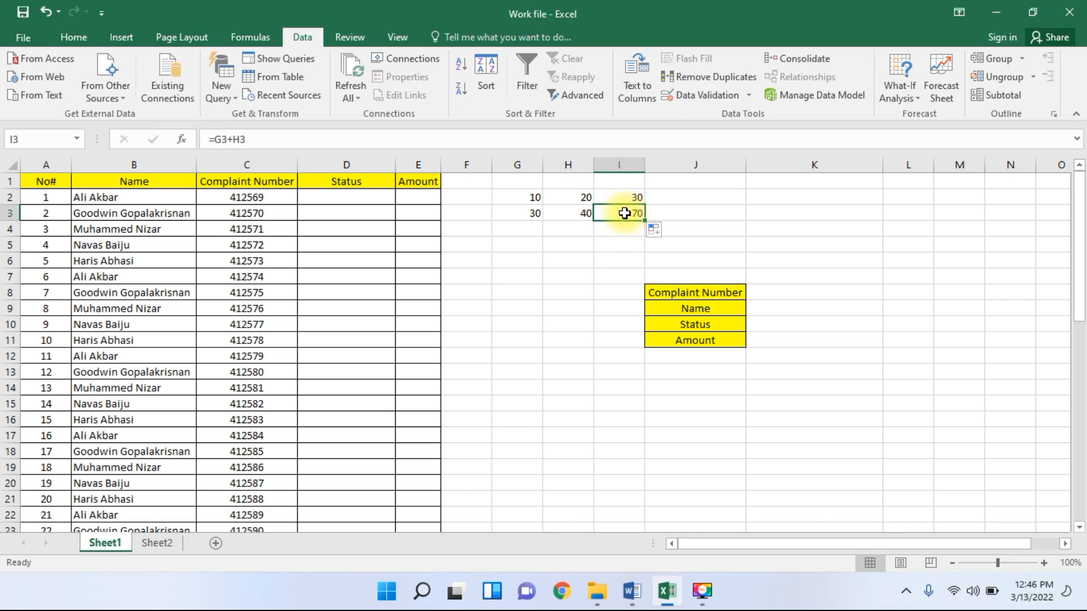
drag(529, 213, 575, 213)
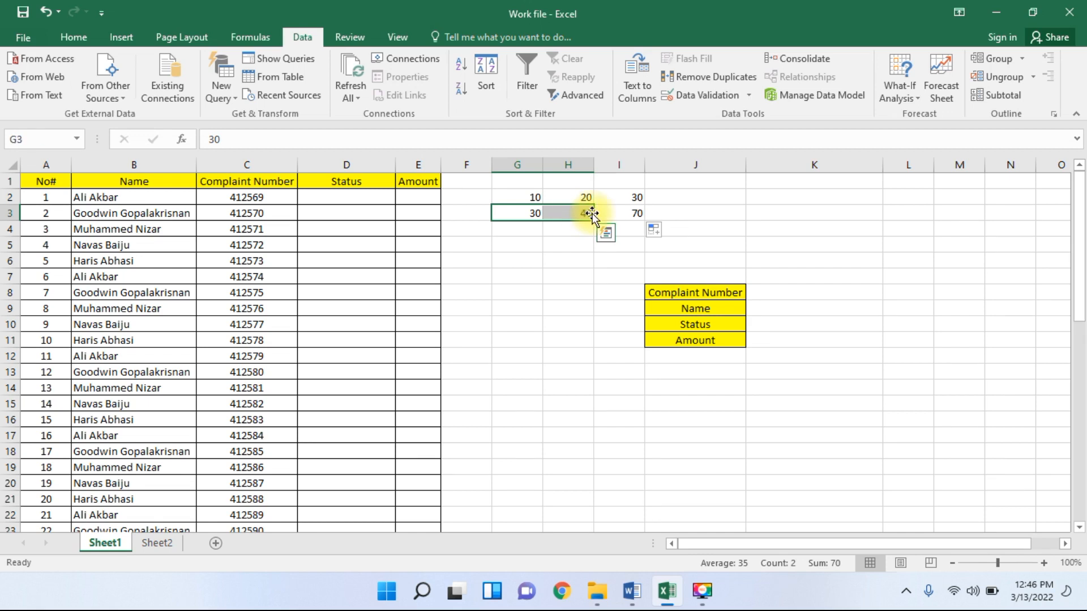
click(631, 214)
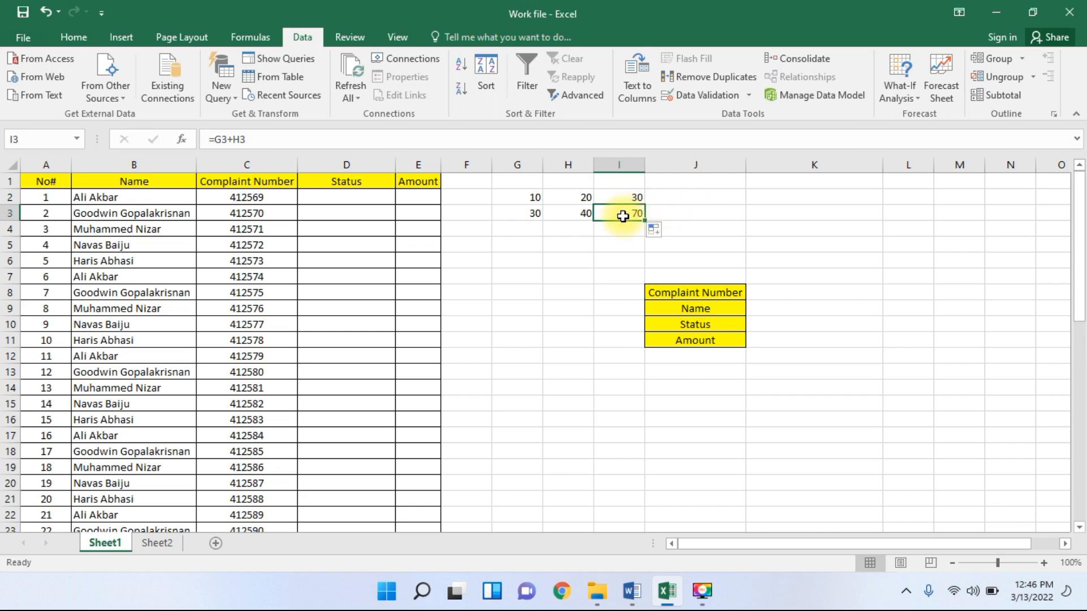
key(Delete)
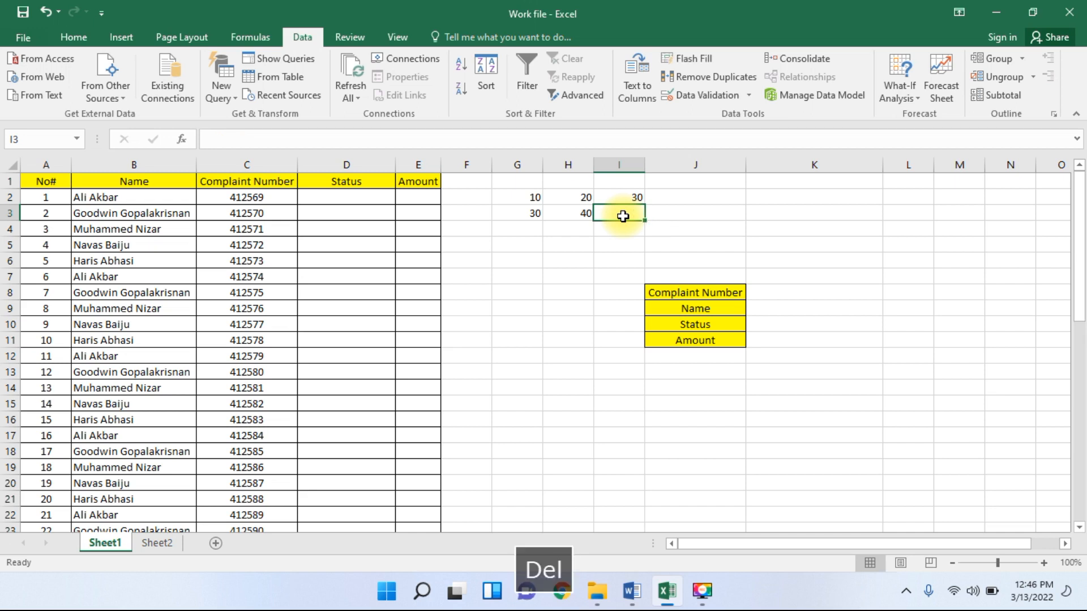
- Change I2's formula to absolute references, =$G$2+$H$2
click(618, 199)
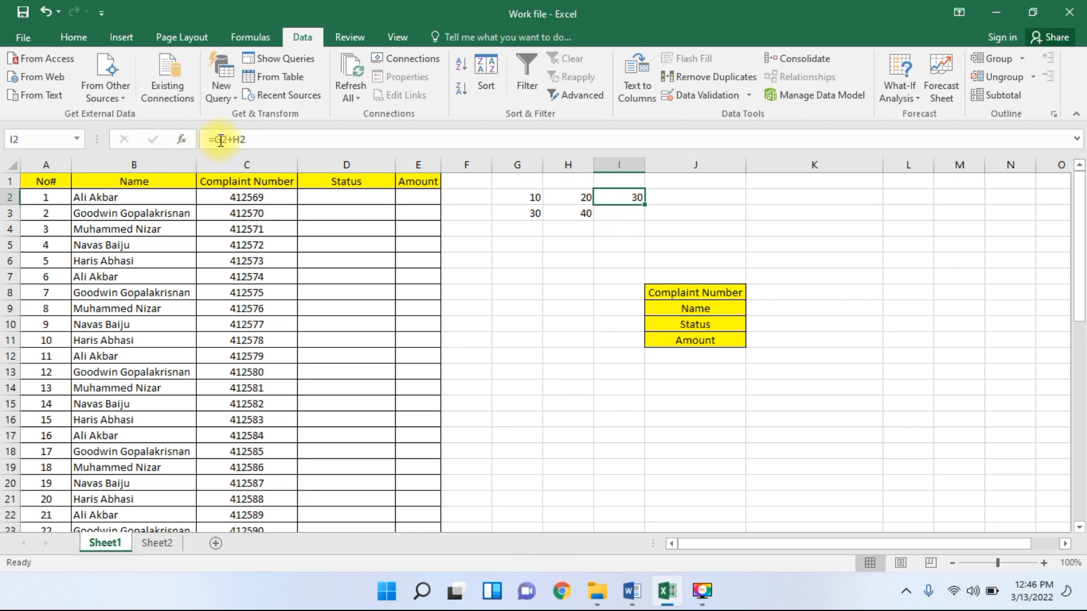
drag(214, 141, 229, 140)
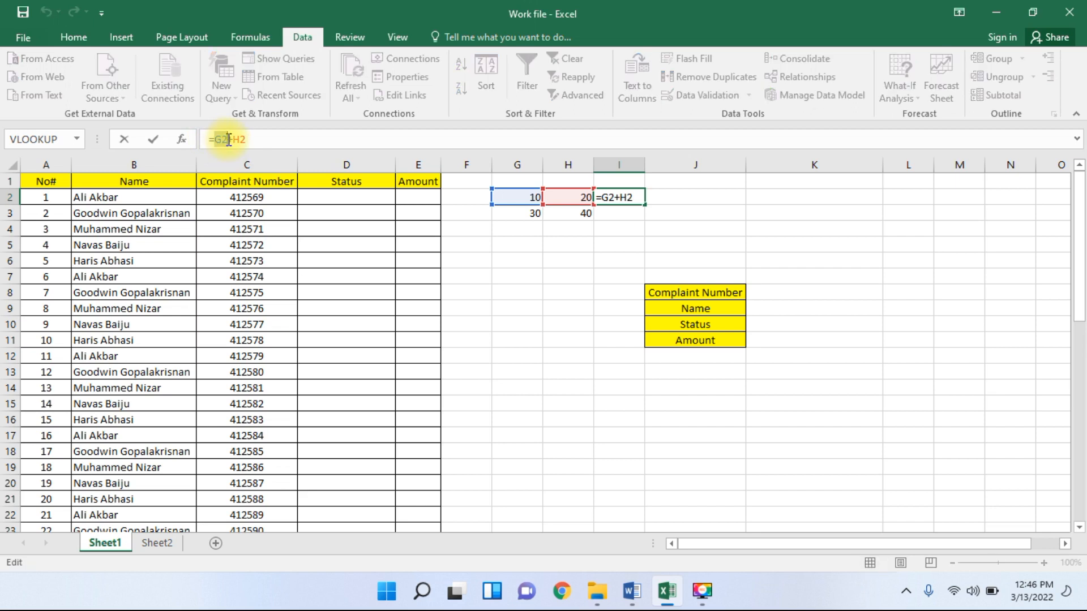
key(F4)
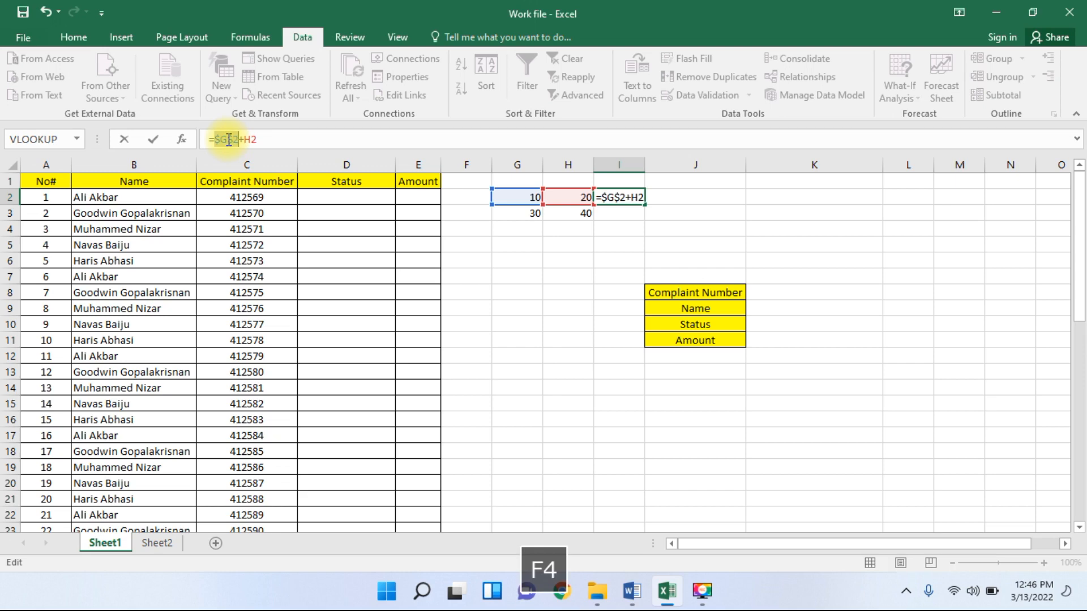
double_click(249, 138)
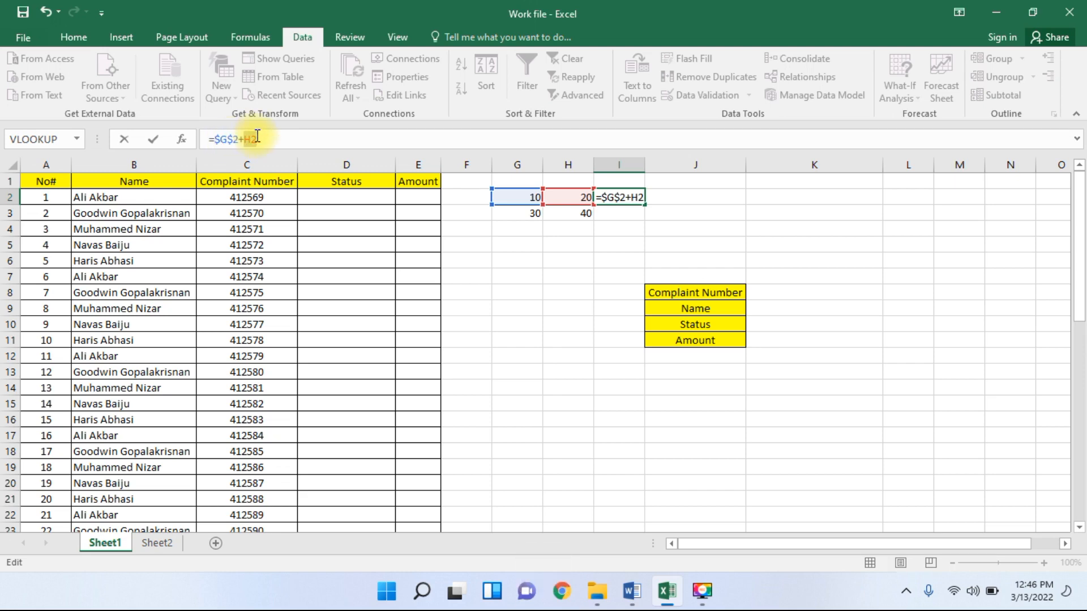
key(F4)
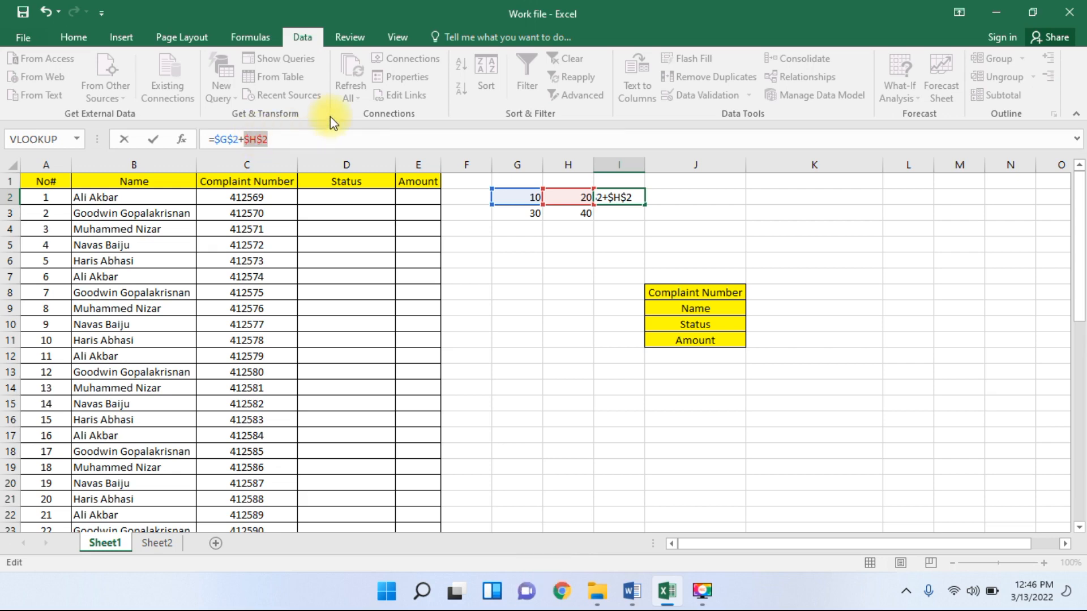
key(Return)
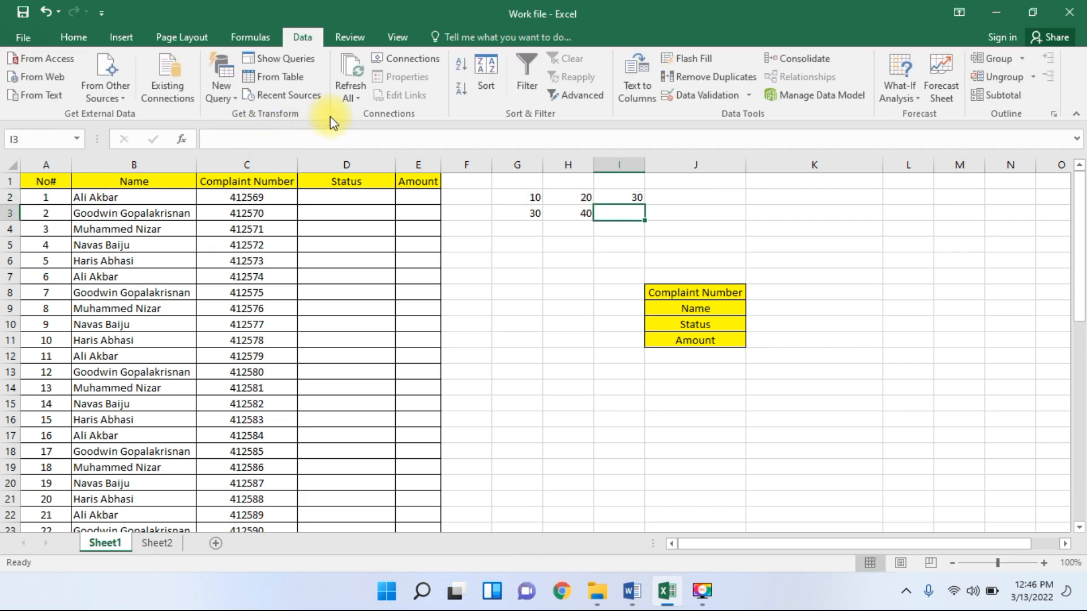
- Copy the fixed formula to I3 and confirm it still sums $G$2+$H$2 to 30
click(630, 200)
click(565, 196)
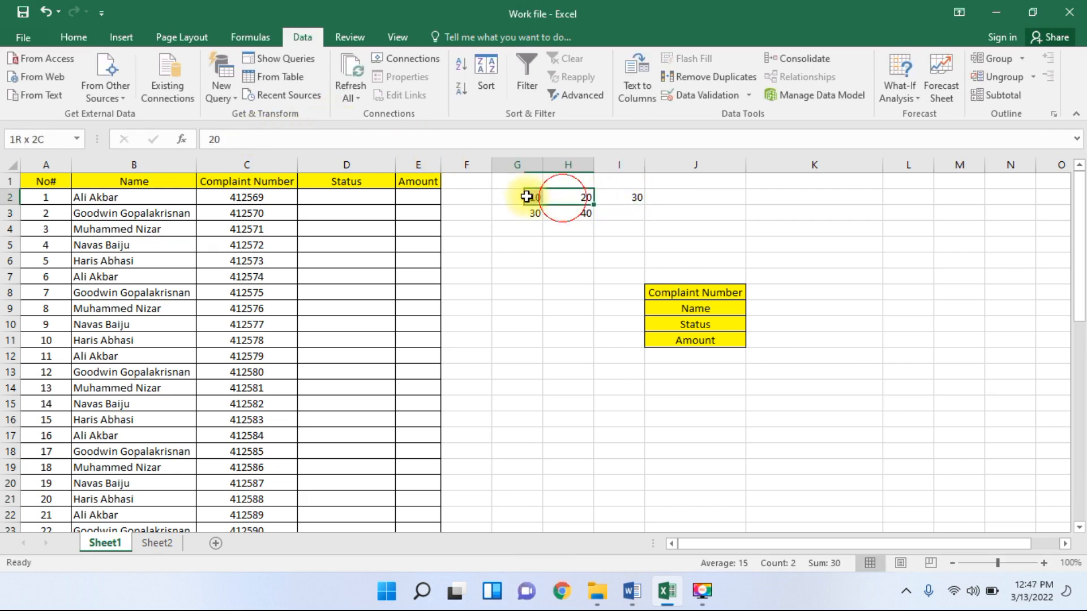
click(617, 197)
drag(644, 205, 645, 220)
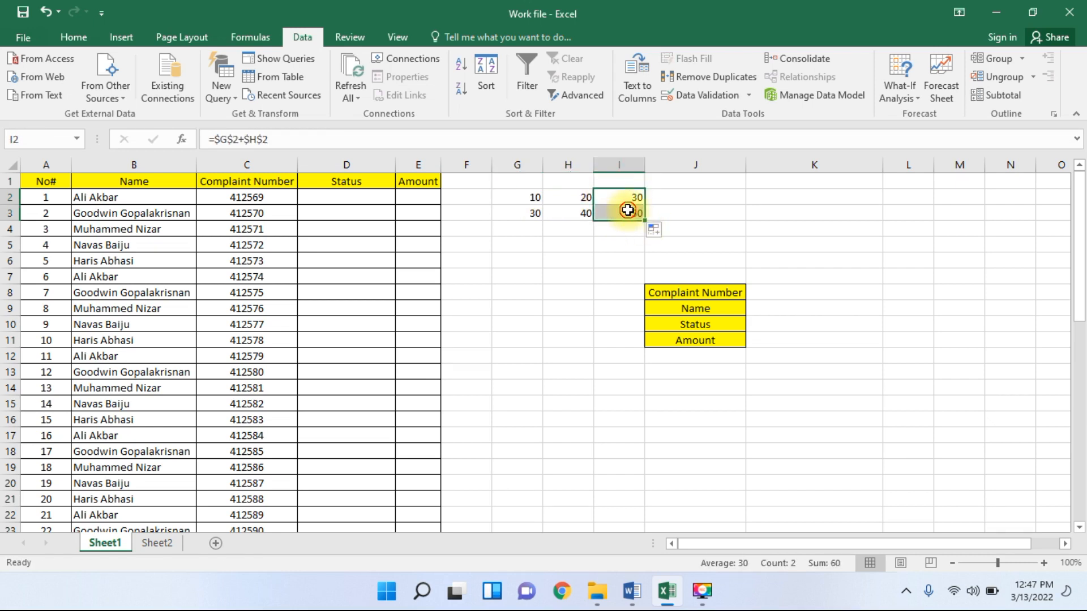
click(626, 211)
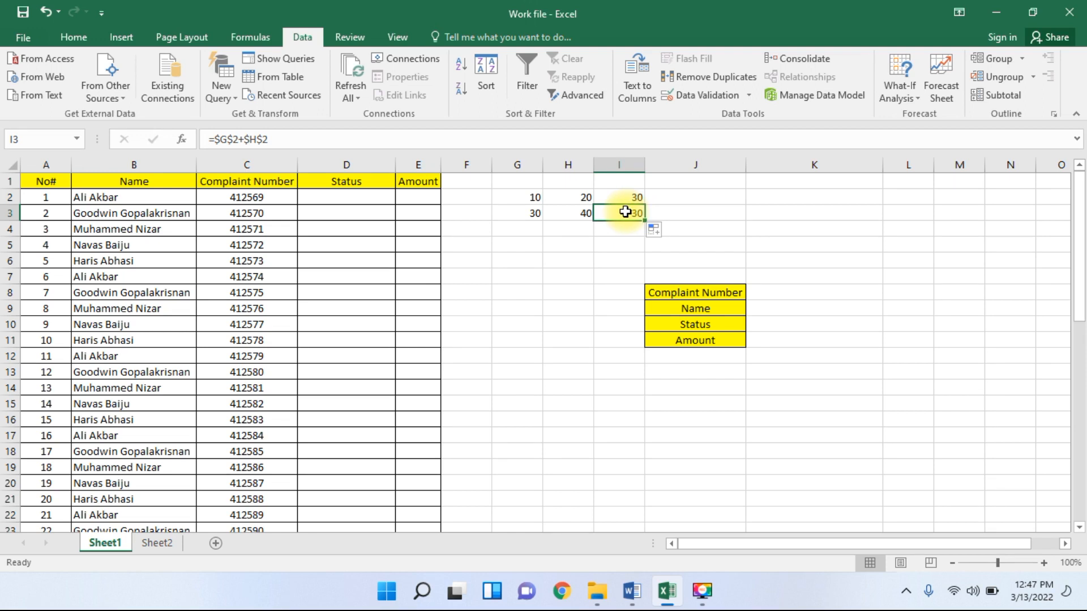
mouse_move(537, 198)
mouse_down()
mouse_move(568, 207)
mouse_move(534, 212)
mouse_up()
click(628, 214)
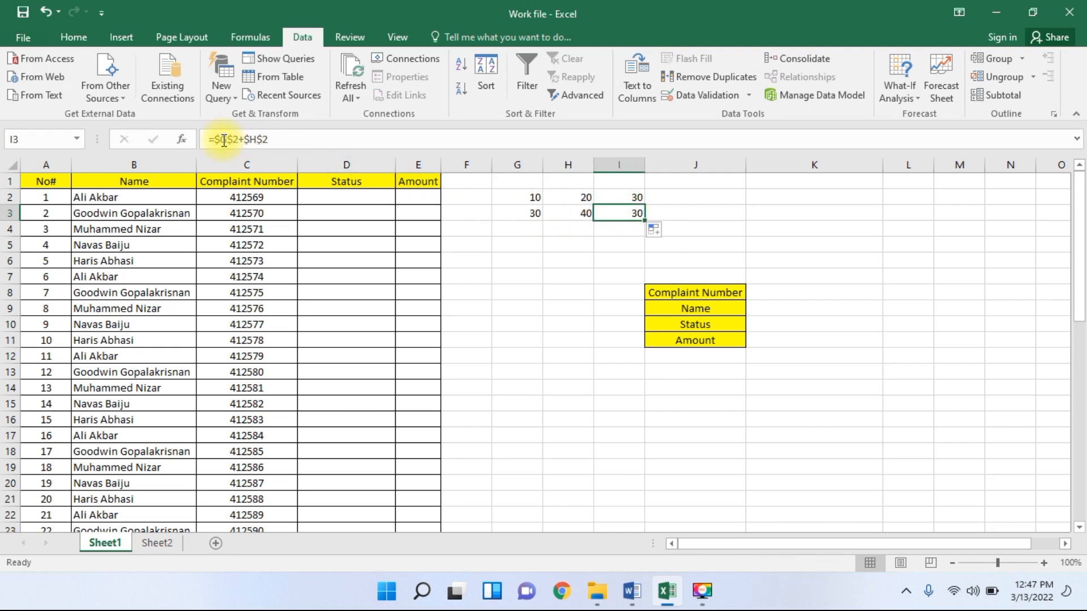
drag(215, 141, 219, 140)
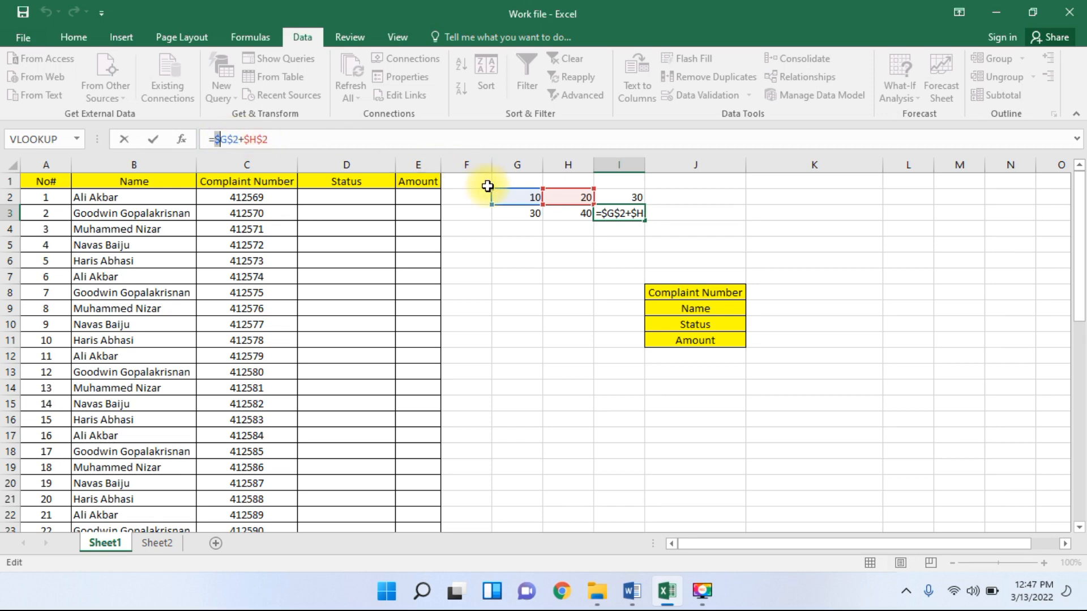
key(Escape)
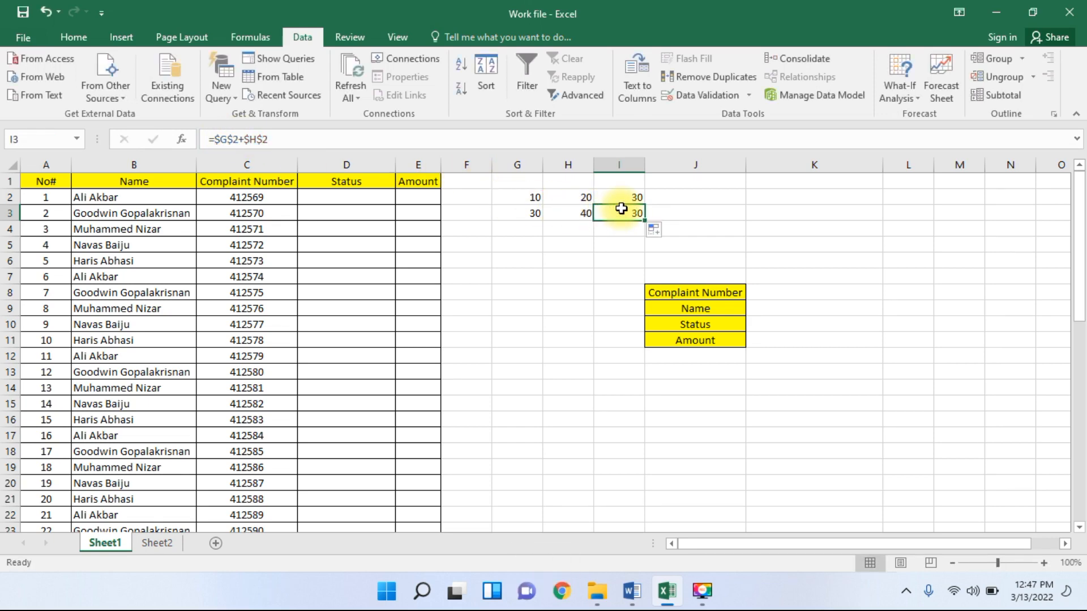
- Clear the practice block G2:I3
drag(533, 198, 566, 199)
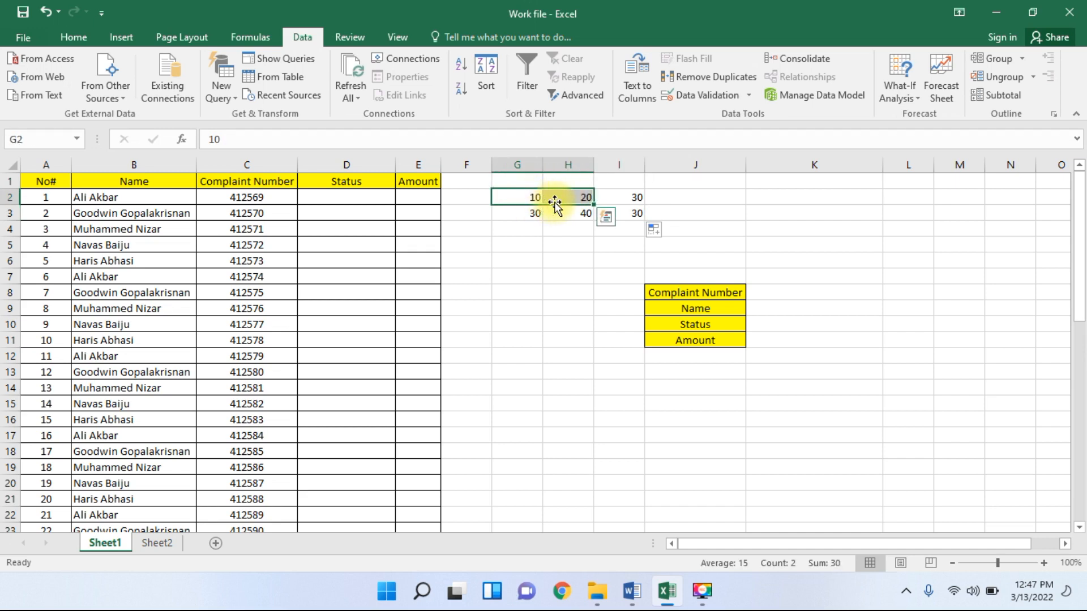
drag(527, 200, 610, 210)
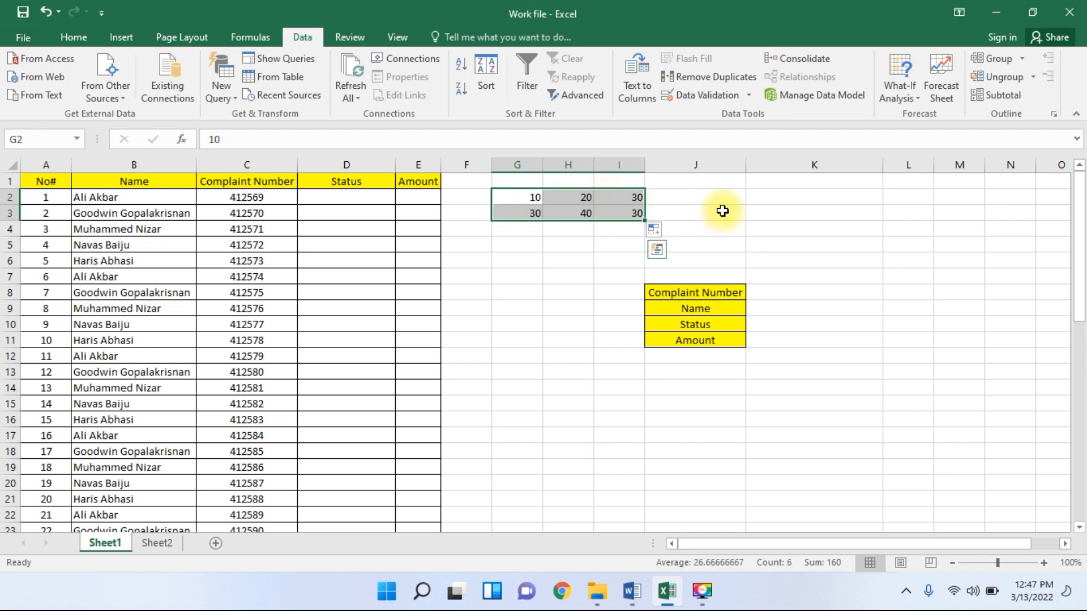
key(Delete)
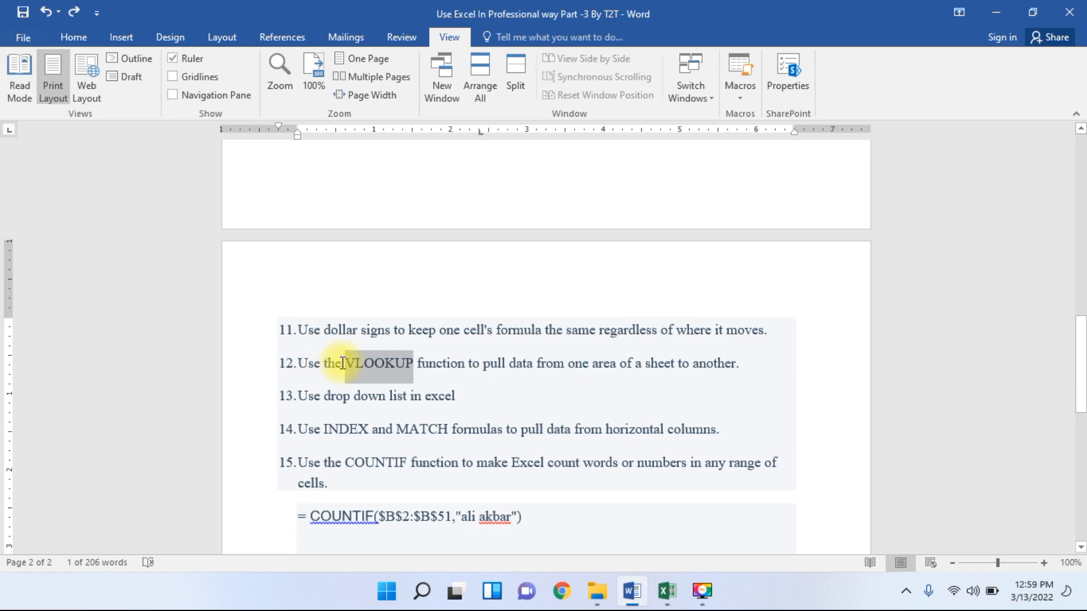
- Switch from the Word VLOOKUP notes back to the Excel Work file
click(671, 591)
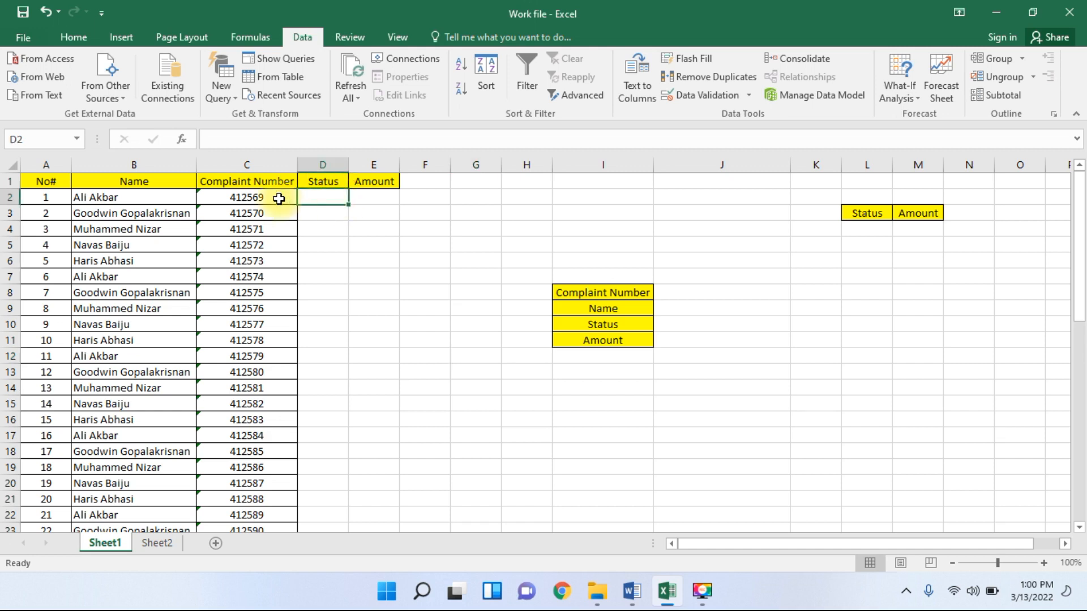
- Review Sheet1's complaint numbers in C2:C6 and the empty Status and Amount cells
click(252, 198)
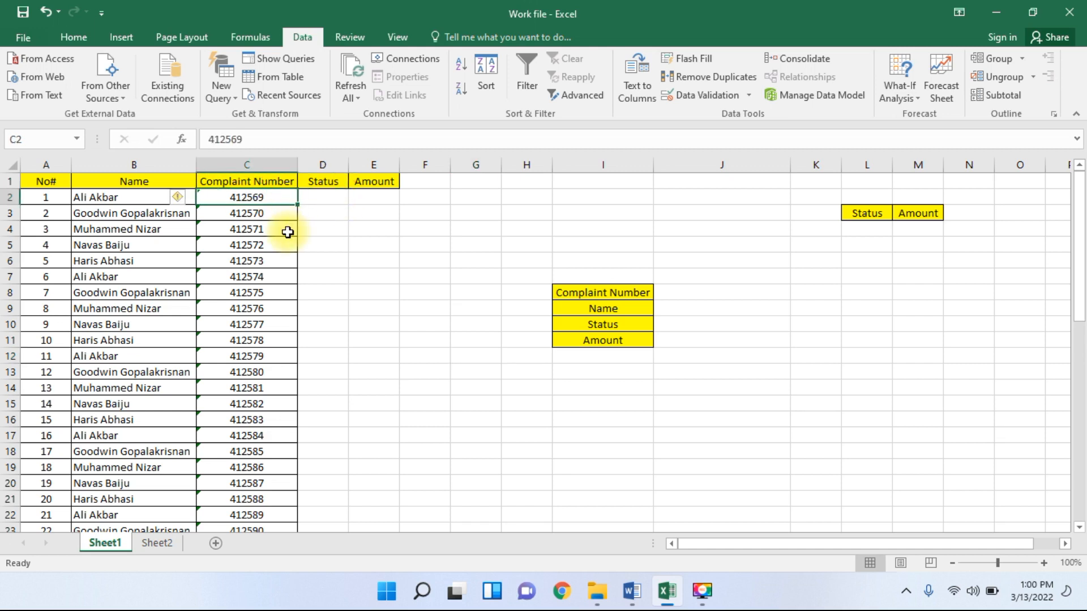
drag(278, 198, 275, 261)
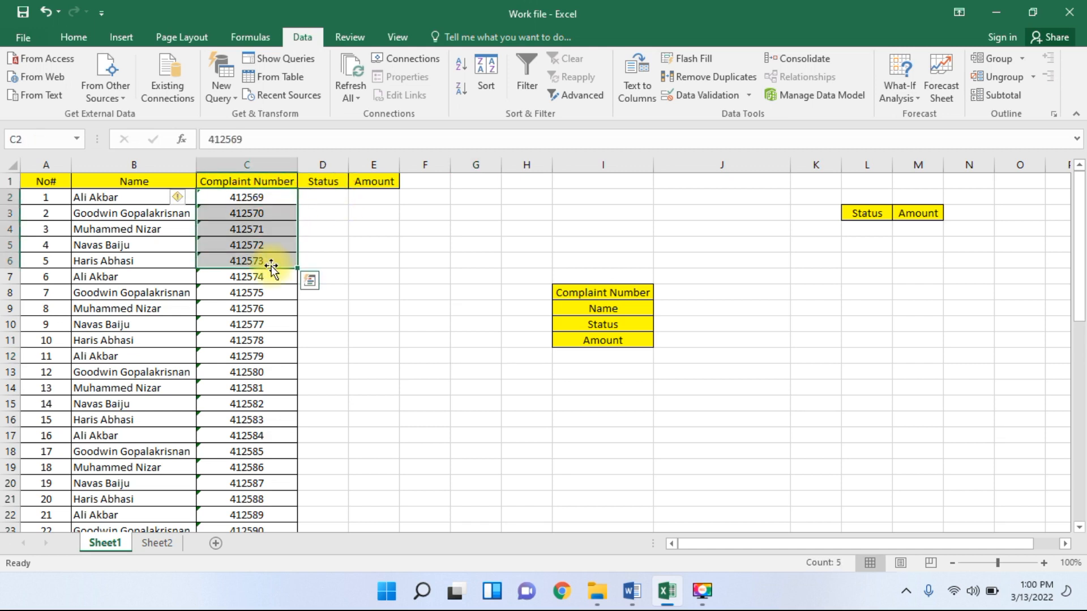
click(328, 213)
click(324, 197)
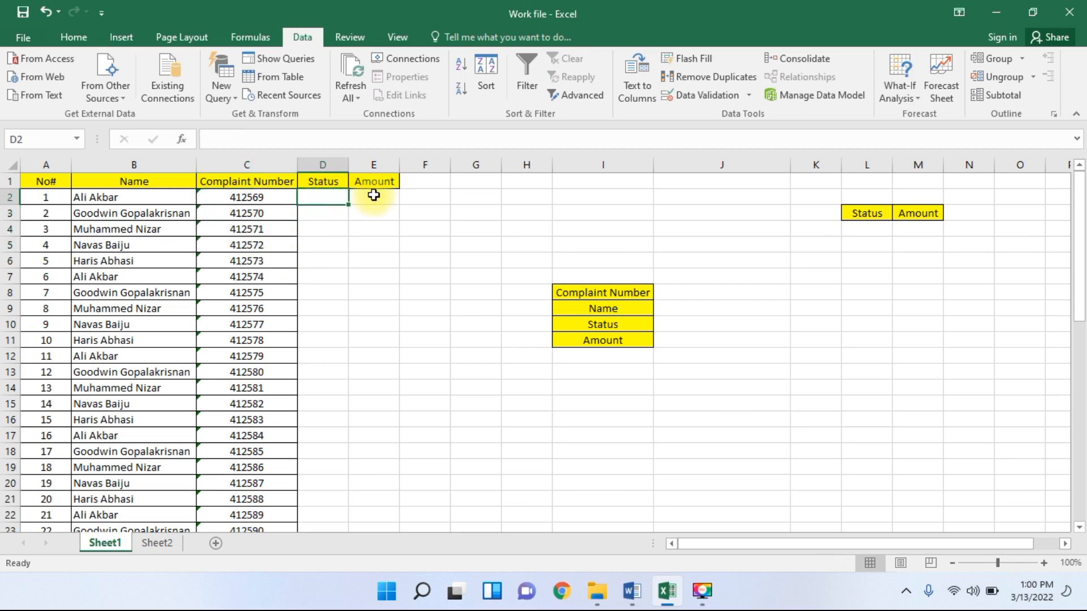
click(389, 195)
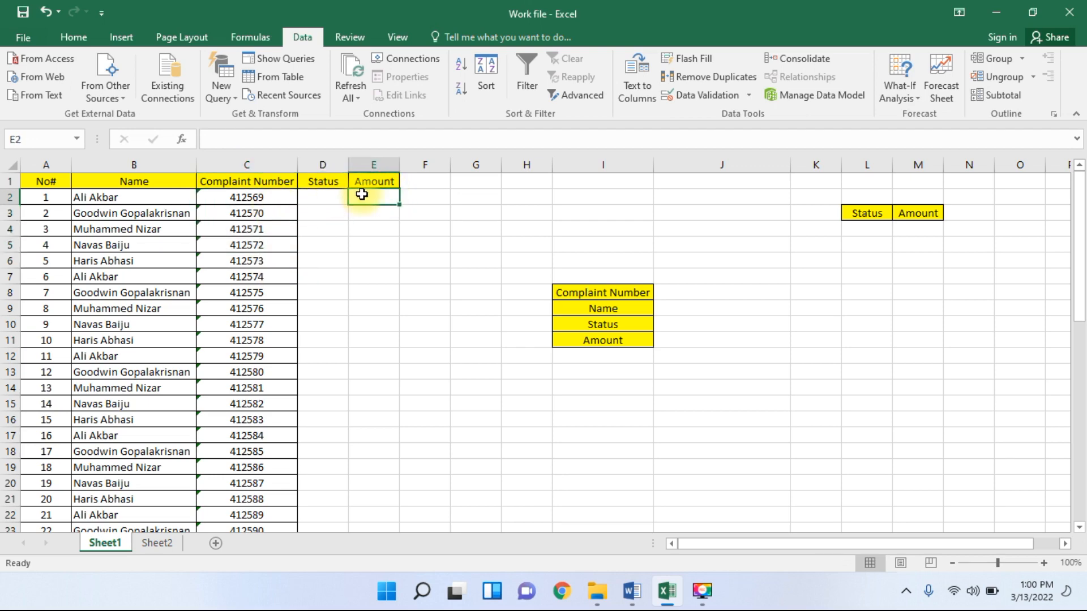
- Examine Sheet2's status table, selecting complaint rows B2:D18
click(176, 547)
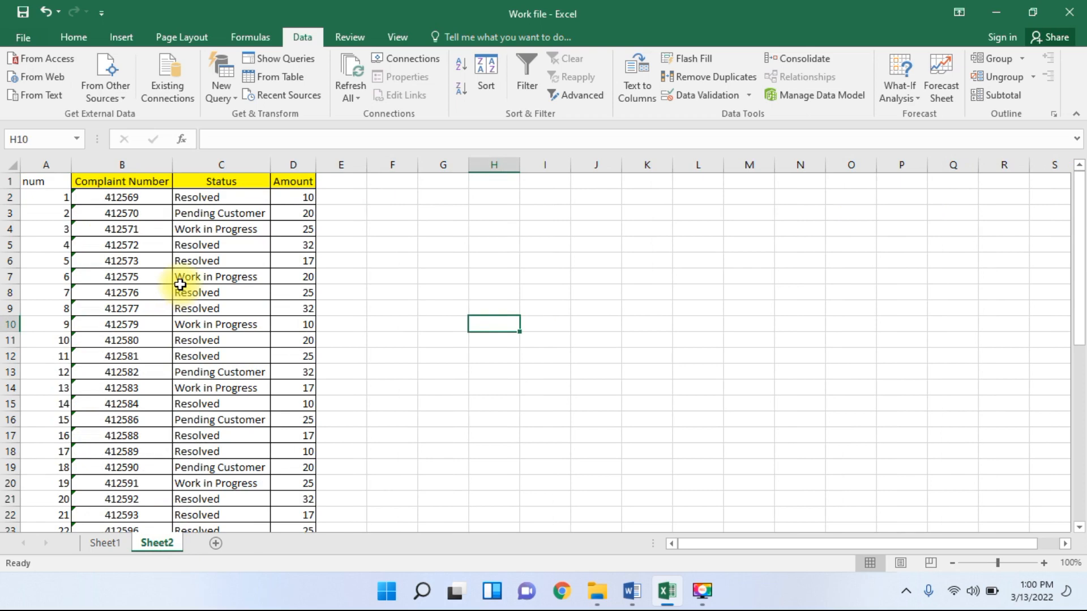
click(133, 196)
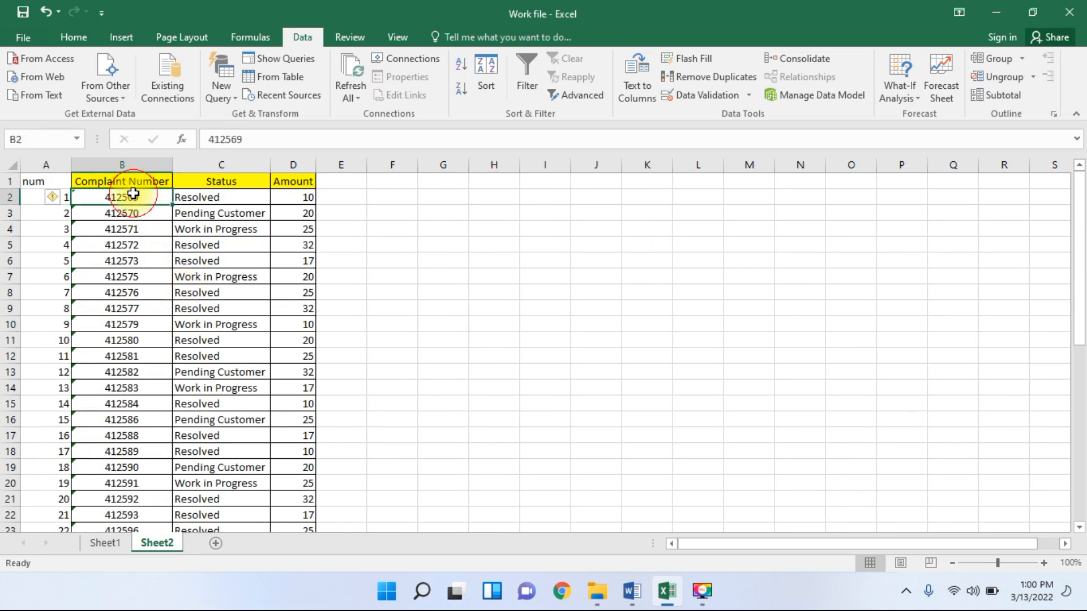
click(178, 198)
drag(126, 198, 279, 450)
drag(279, 451, 279, 452)
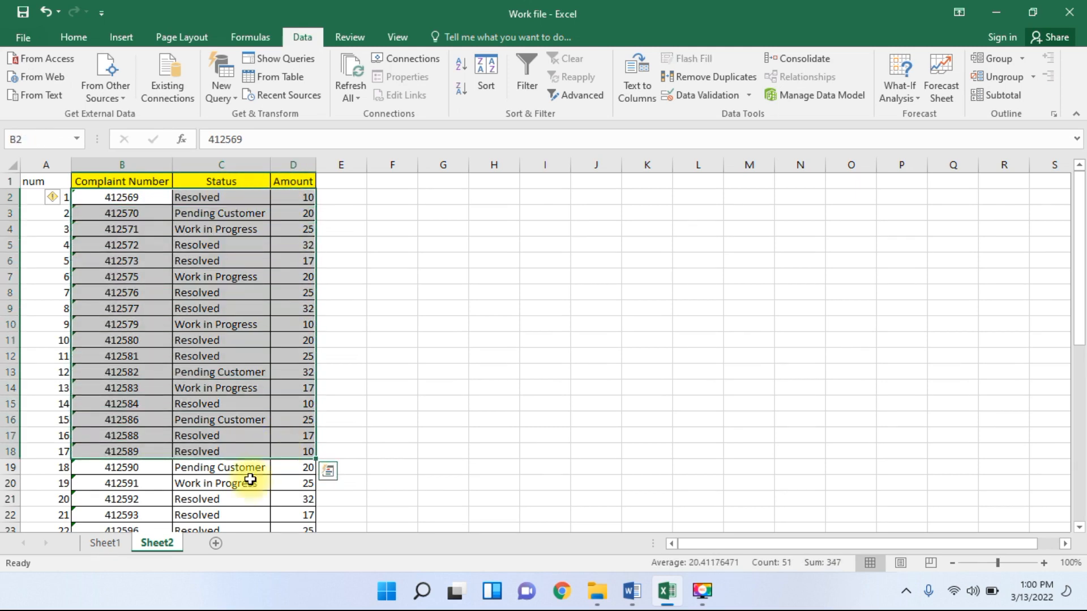
- Back on Sheet1, select Status cell D2 and start inserting a function there
click(105, 542)
click(335, 221)
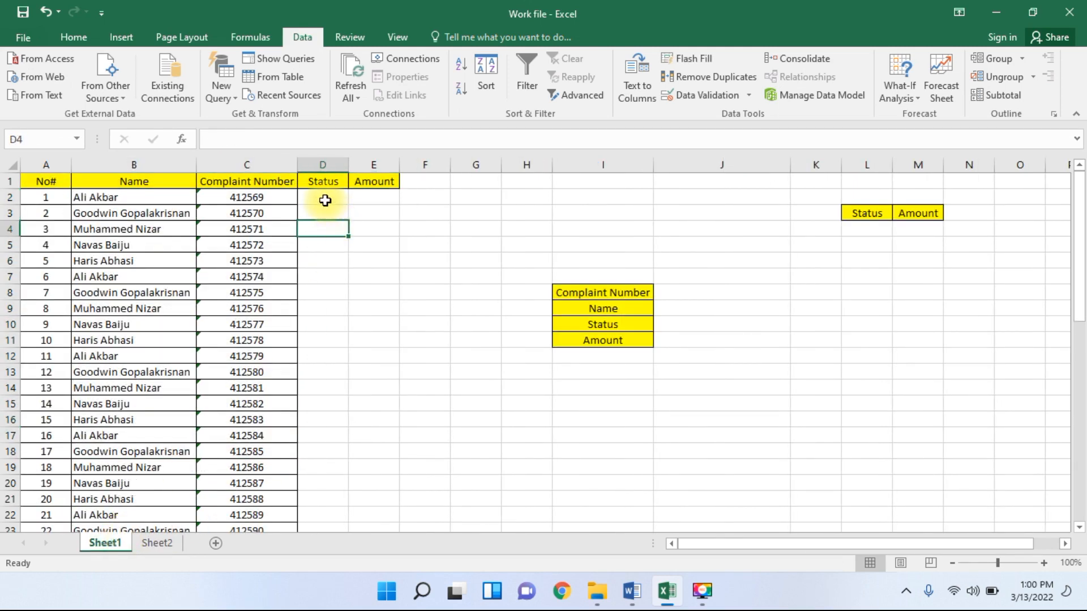
click(249, 199)
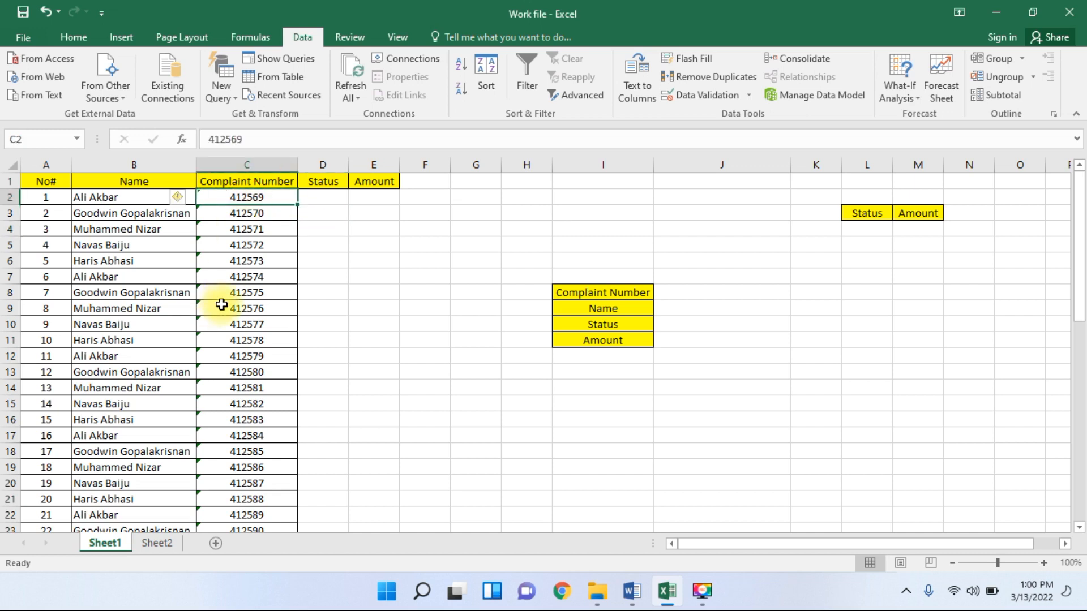
click(332, 197)
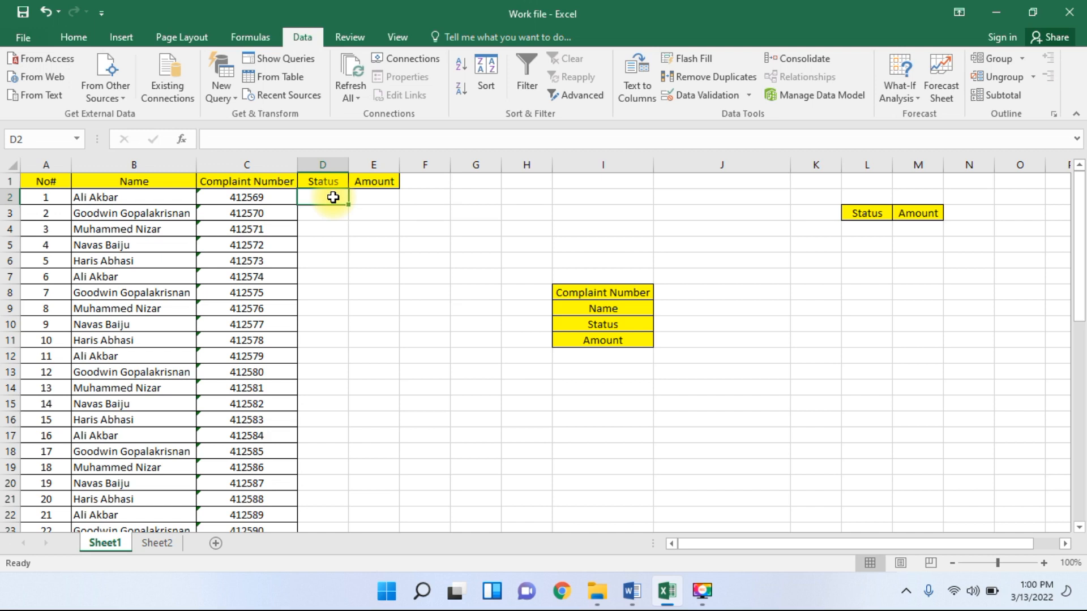
click(376, 231)
click(309, 194)
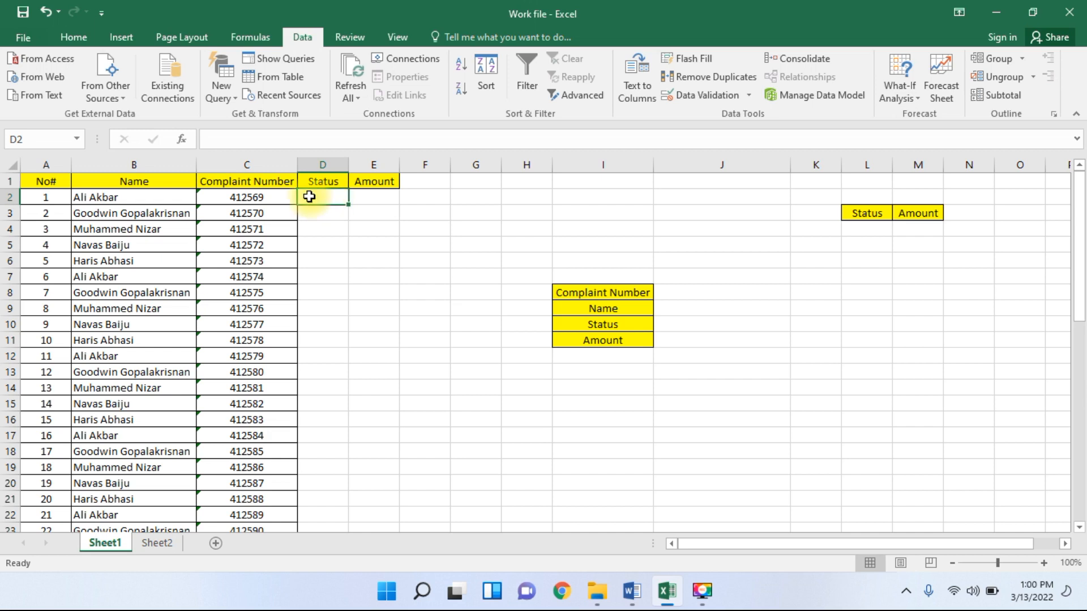
click(182, 140)
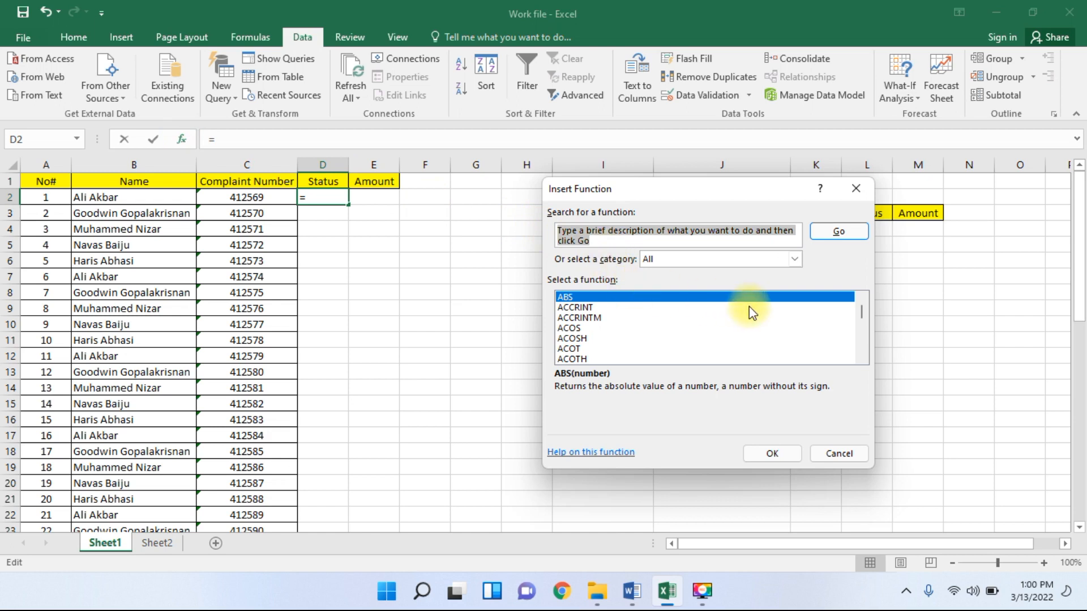
- Set the Insert Function category to All and choose VLOOKUP for D2
click(793, 258)
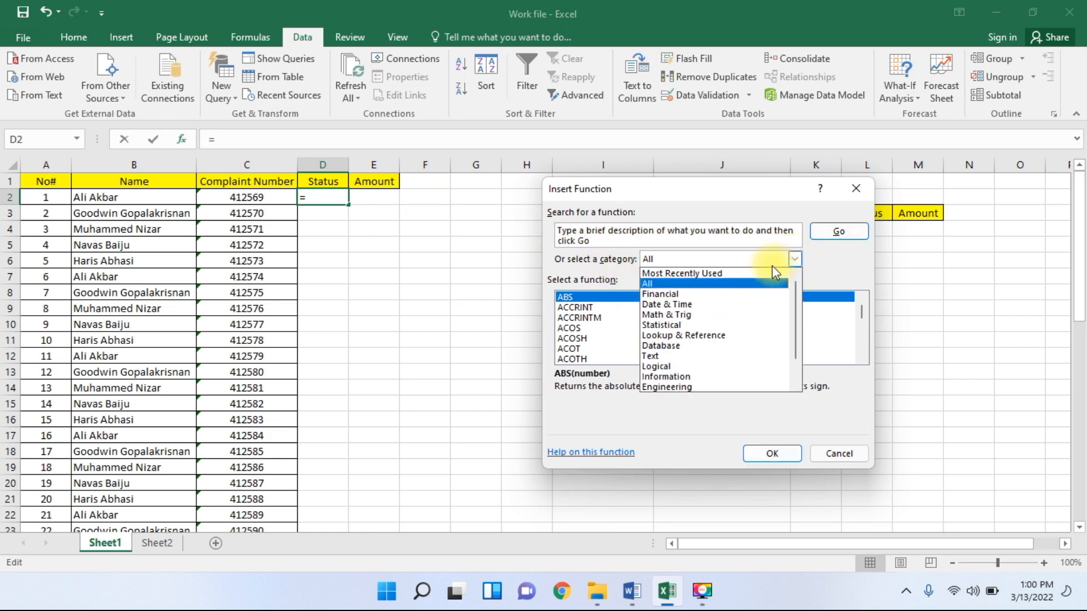
click(724, 274)
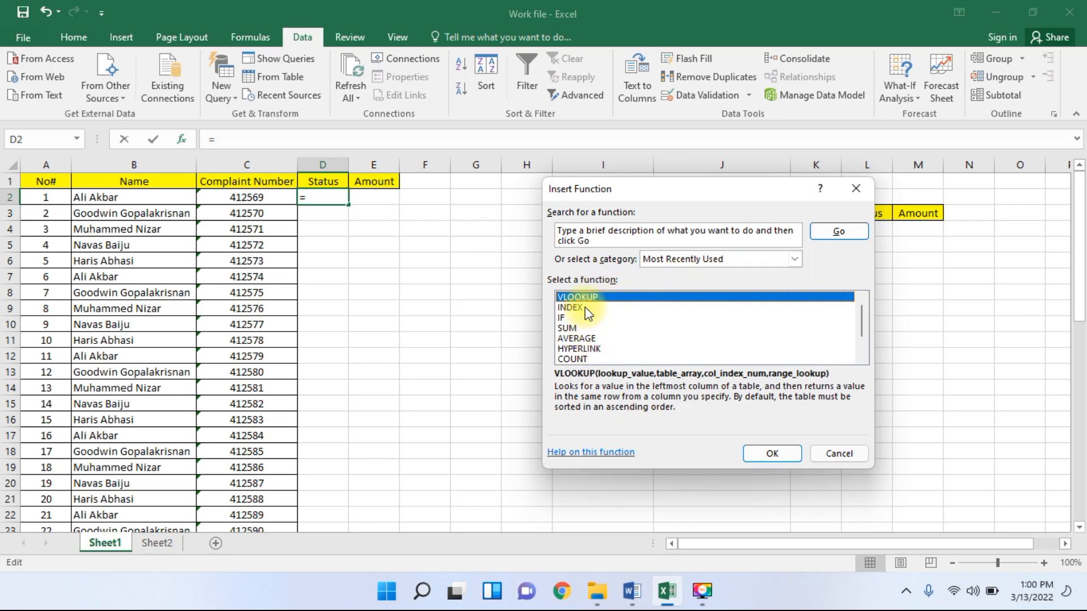
click(694, 259)
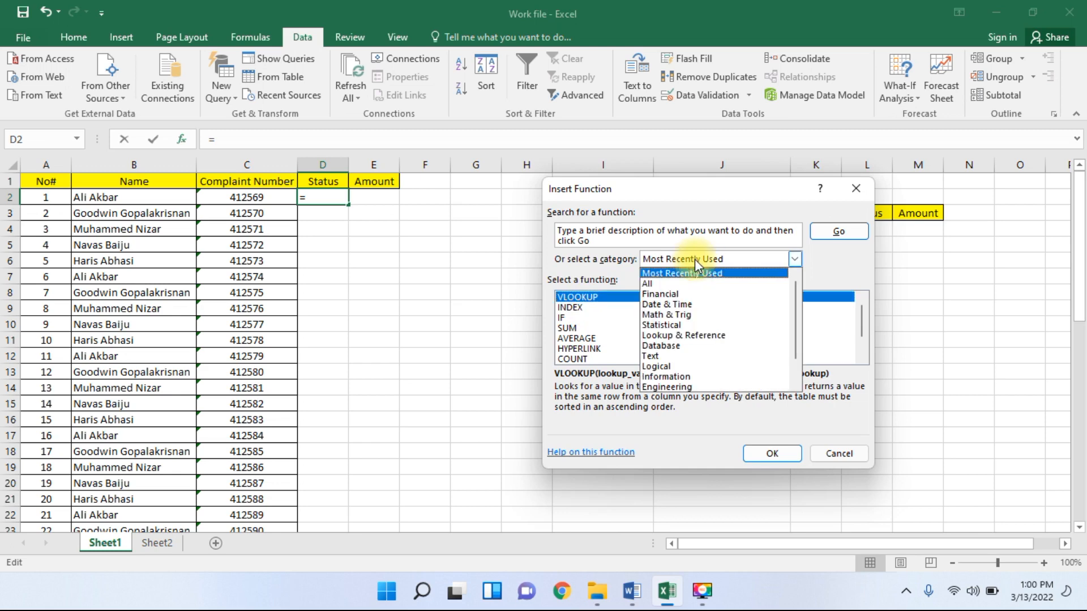
click(669, 283)
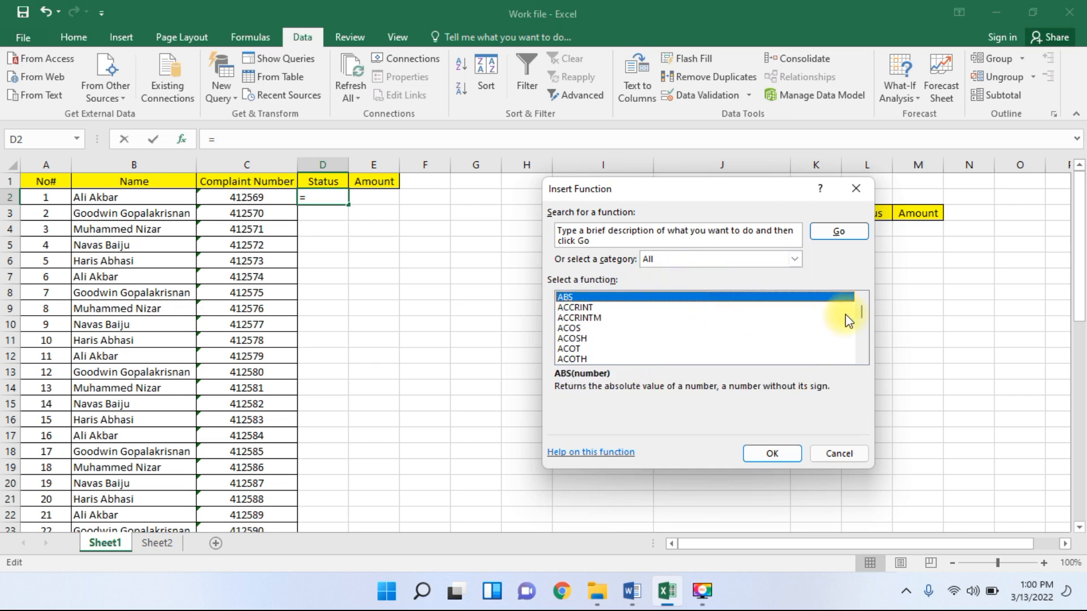
drag(862, 313, 861, 348)
scroll(663, 354, up, 5)
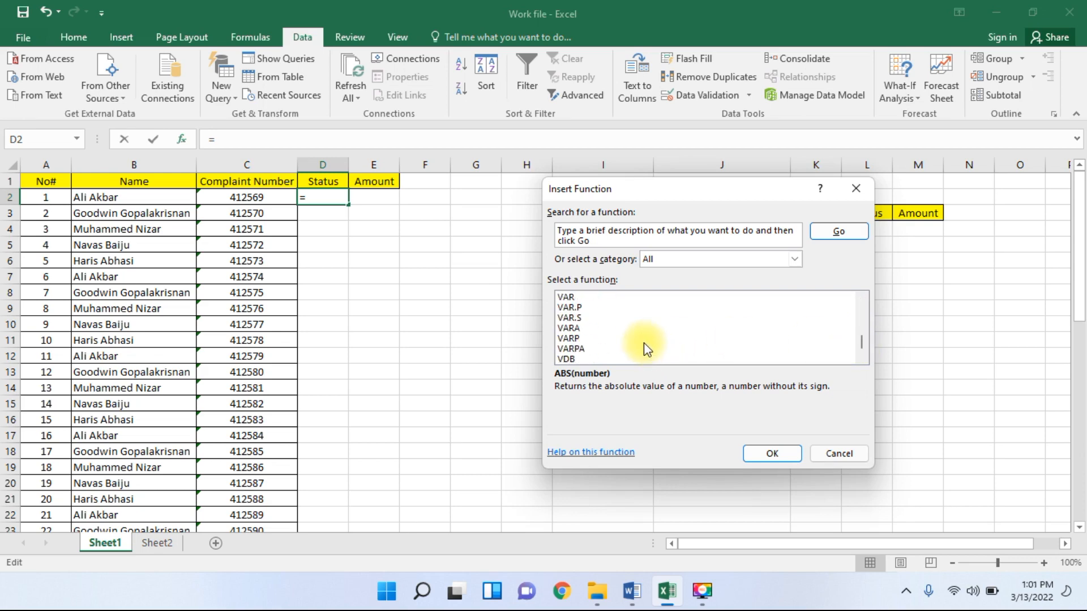
click(574, 338)
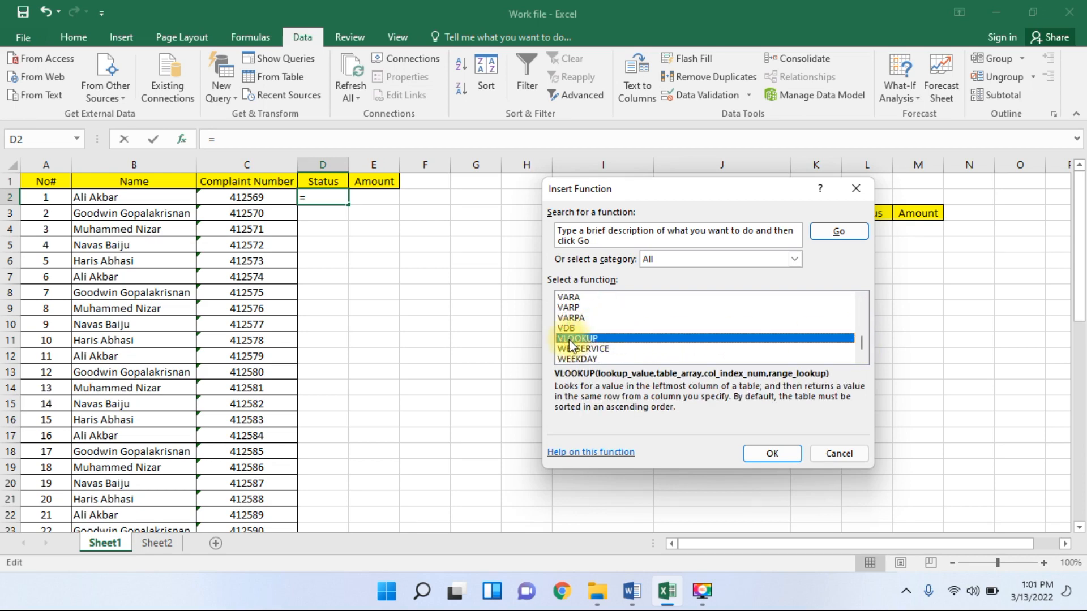
click(772, 454)
- Set the VLOOKUP lookup value to C2
drag(688, 210, 685, 186)
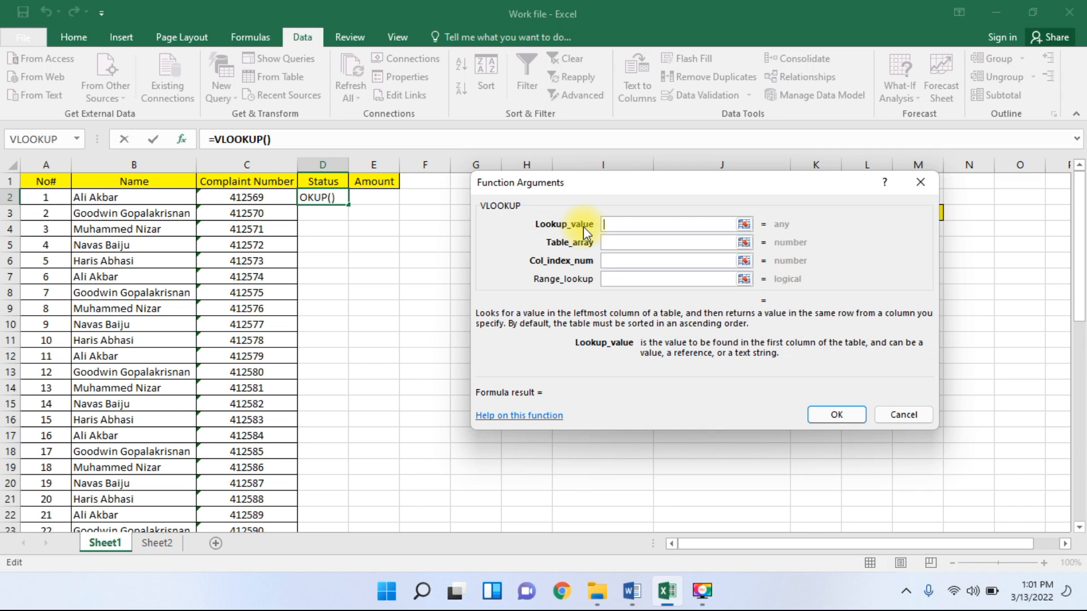
click(265, 195)
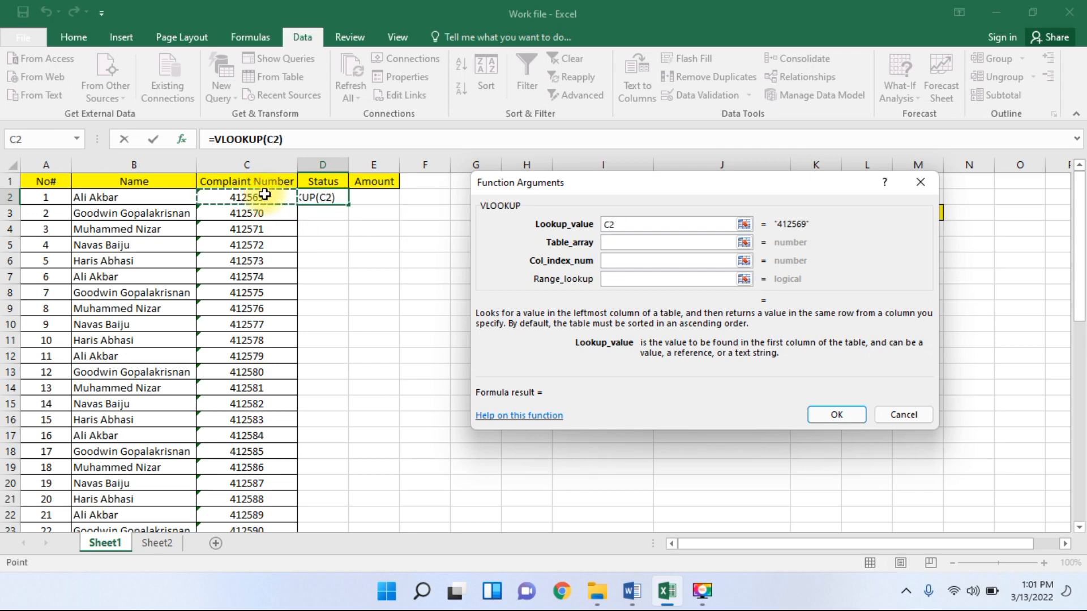
key(Tab)
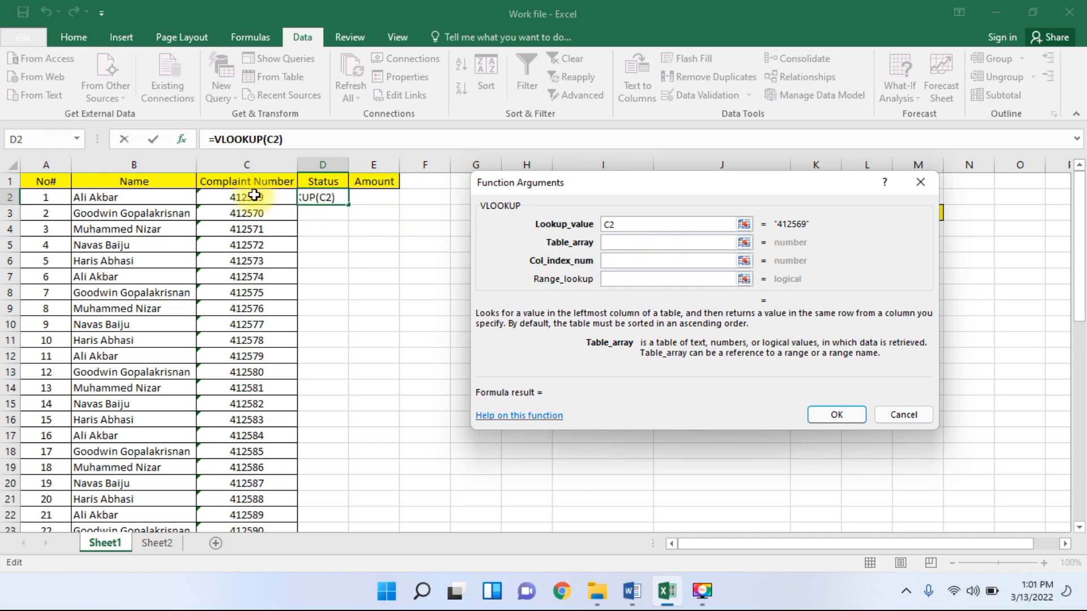
- Set the table array to Sheet2!B2:D44 by selecting it on Sheet2
click(163, 544)
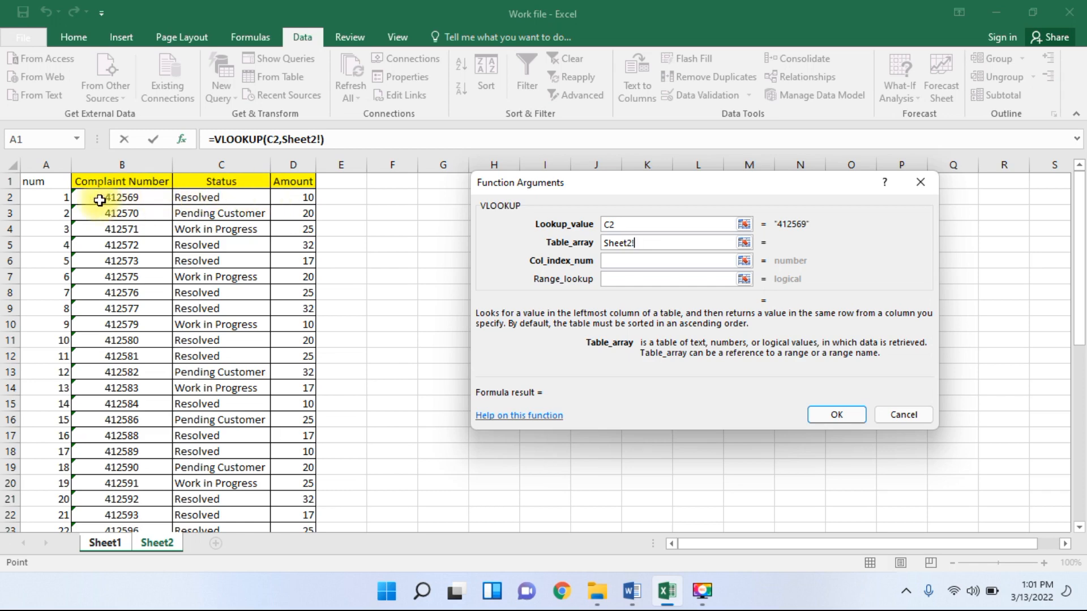
drag(40, 197, 278, 233)
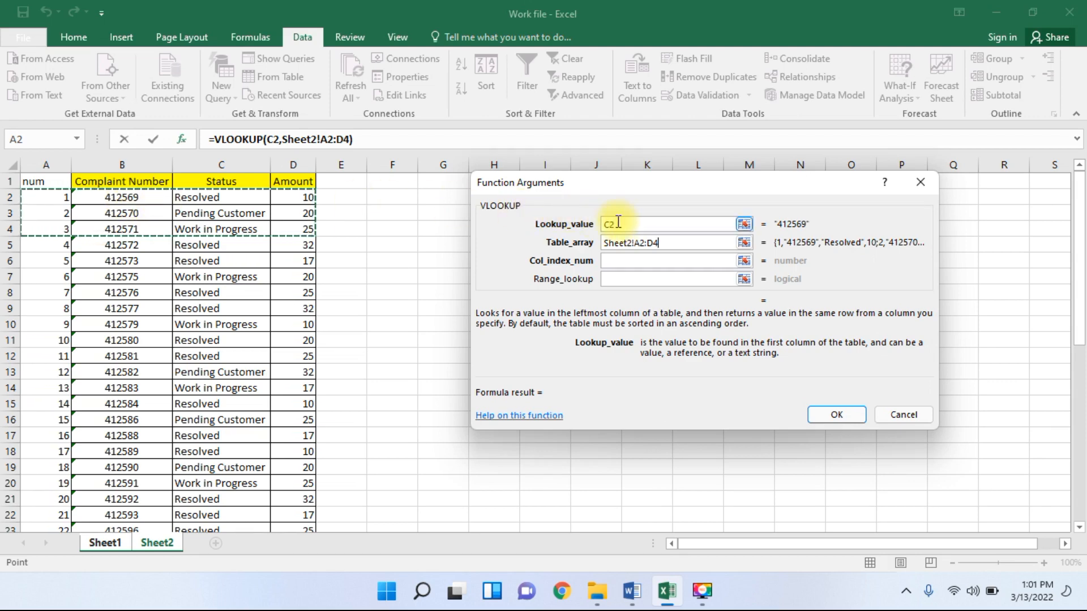
click(129, 199)
drag(132, 199, 287, 481)
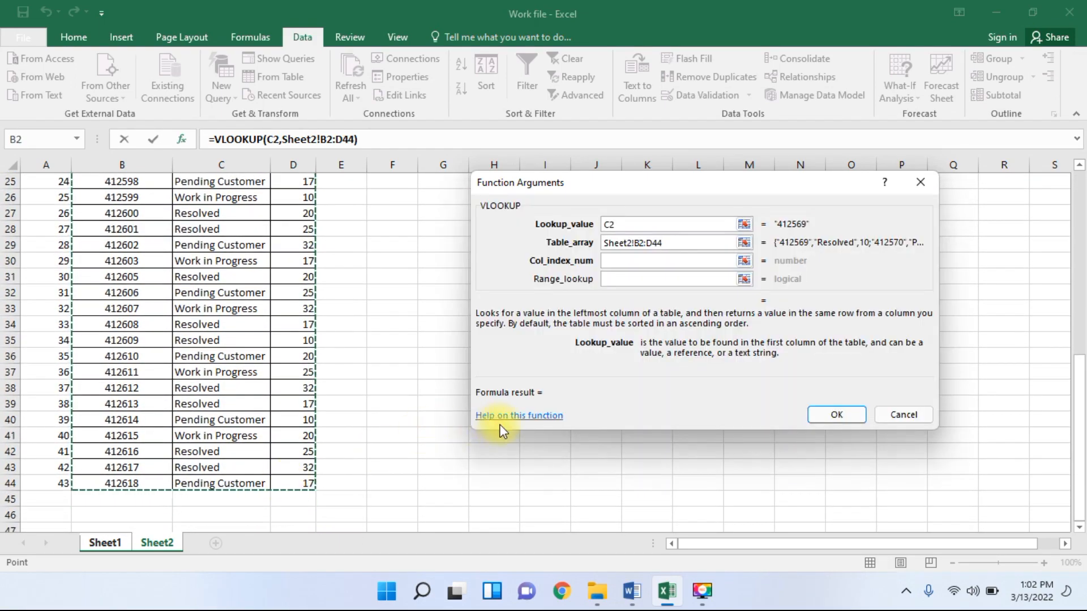
scroll(501, 432, up, 2)
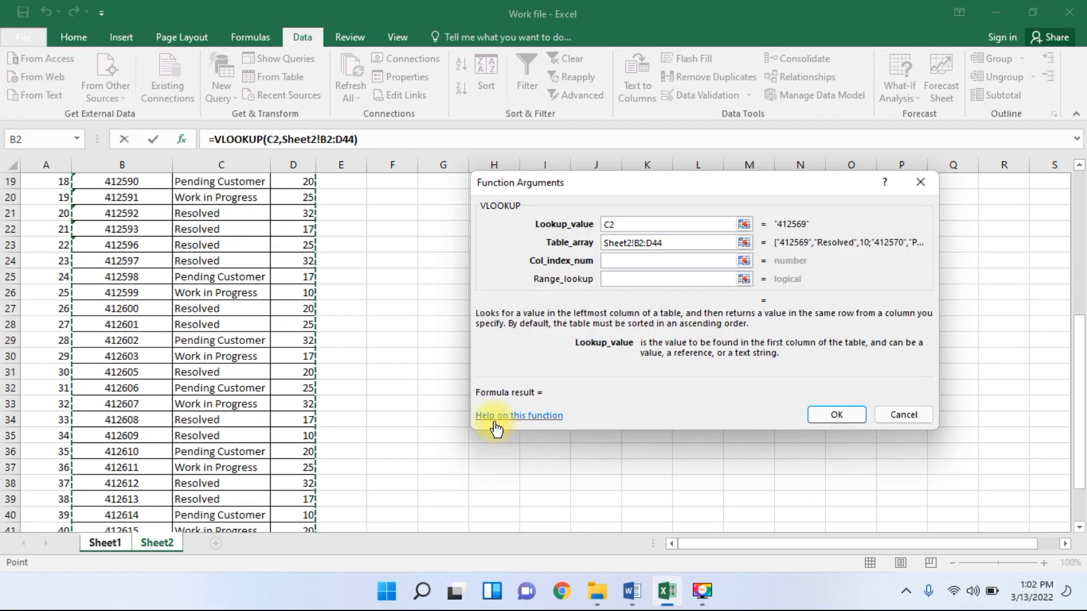
click(674, 244)
drag(674, 244, 597, 244)
click(668, 244)
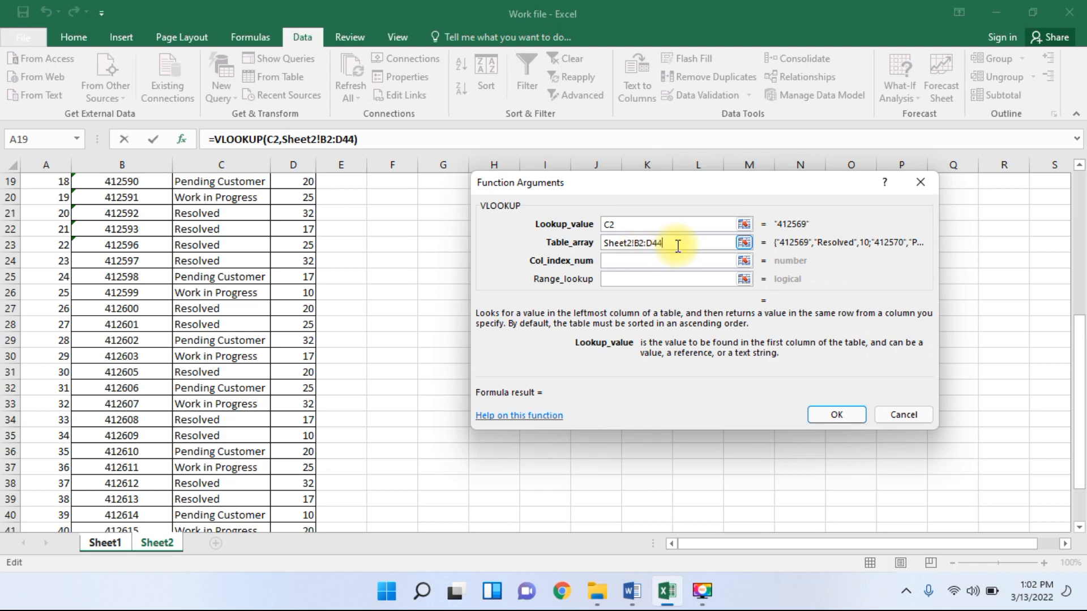
- Lock the table array as Sheet2!$B$2:$D$44
drag(671, 246, 595, 246)
key(F4)
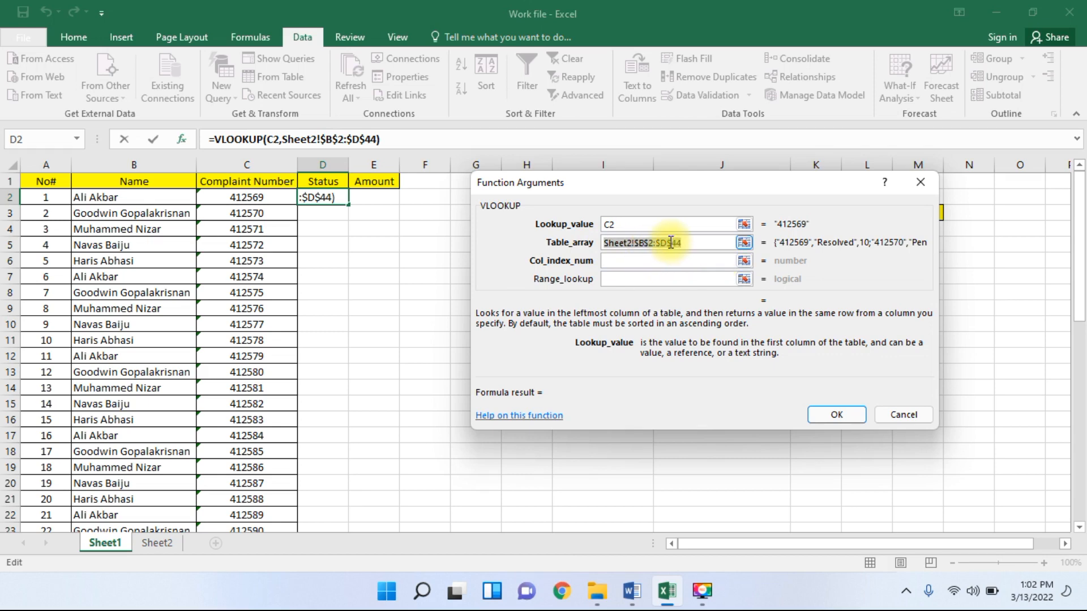
click(697, 243)
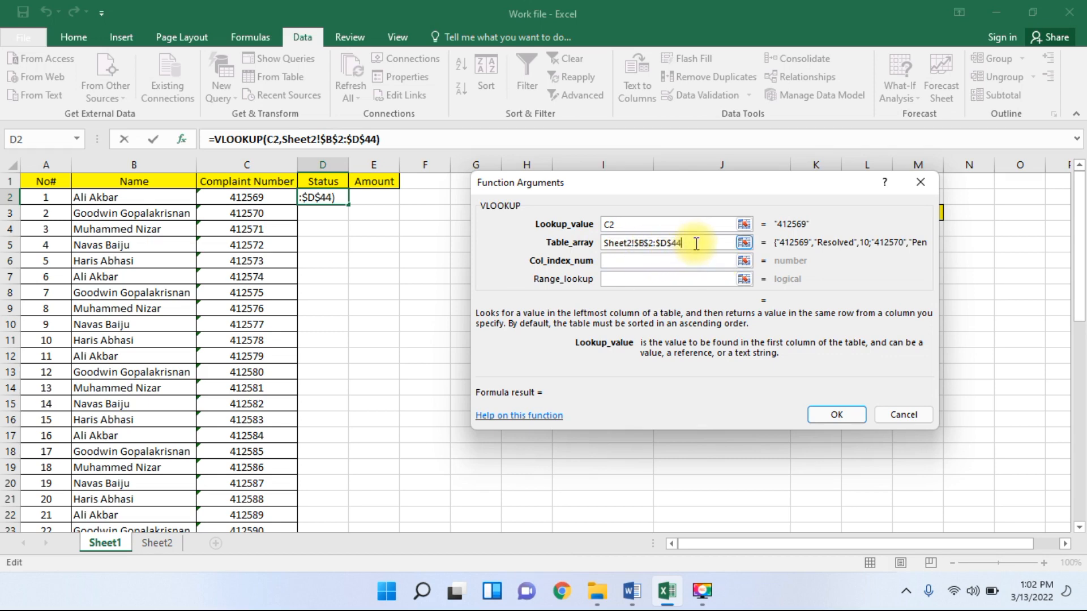
key(Tab)
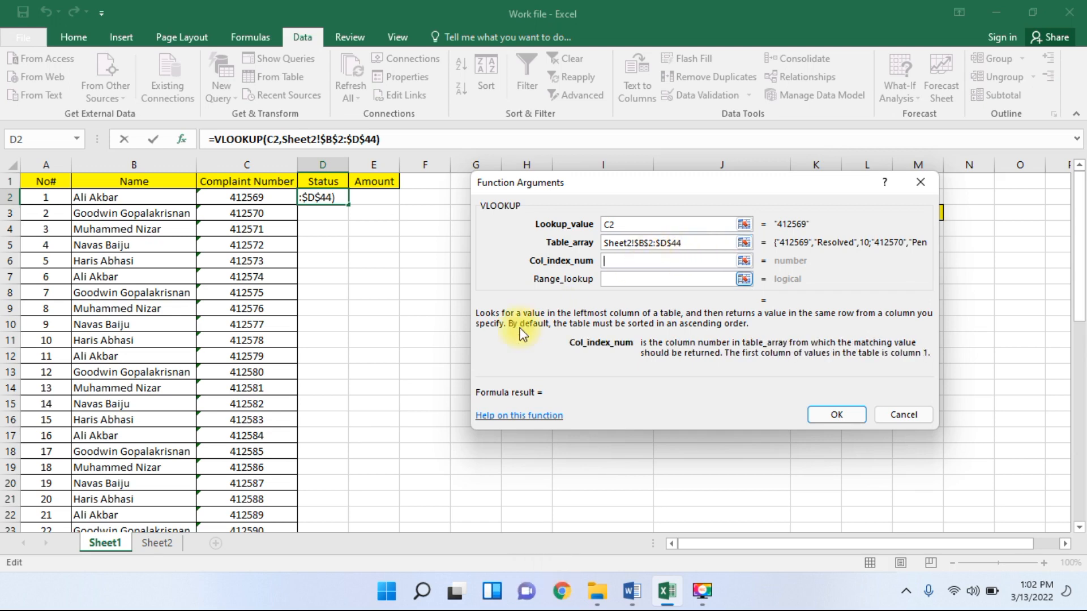
- Set column index 2 and range lookup 0, then confirm so D2 shows Resolved
click(154, 547)
scroll(255, 353, up, 6)
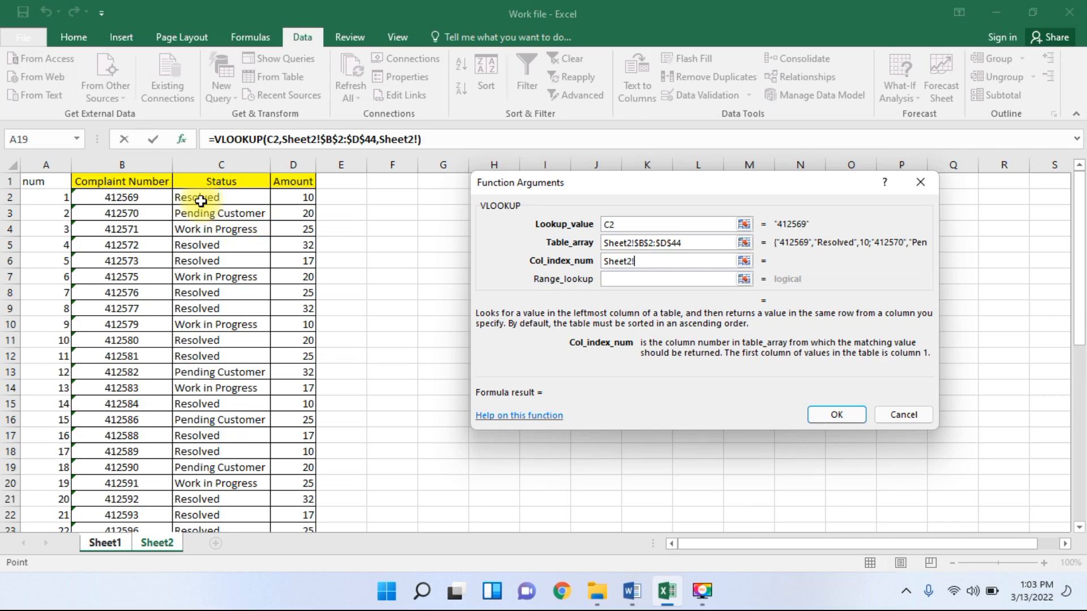
click(663, 259)
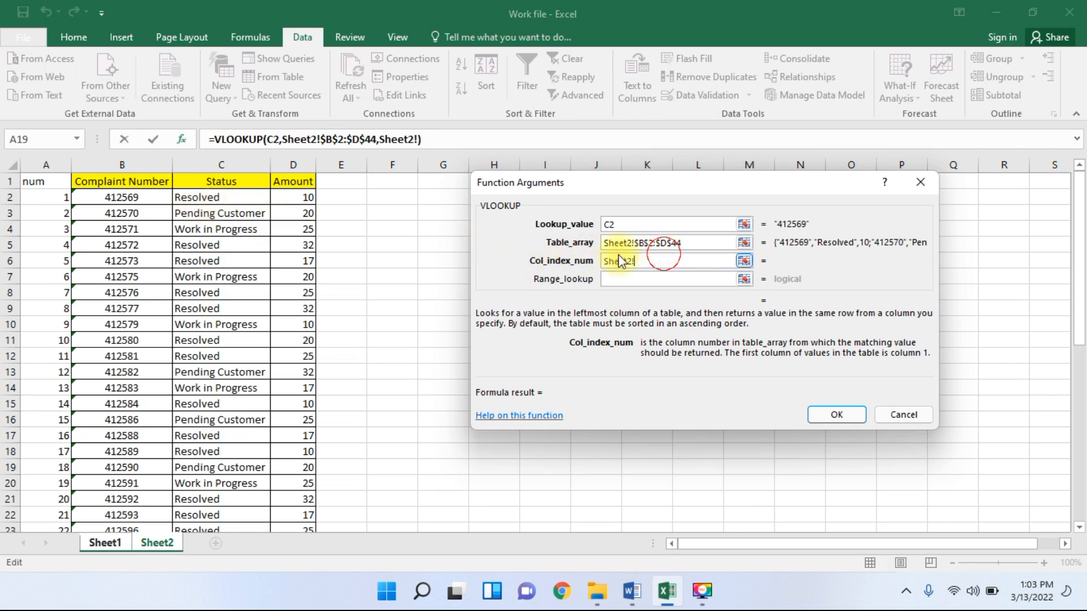
drag(635, 261, 557, 263)
text(2)
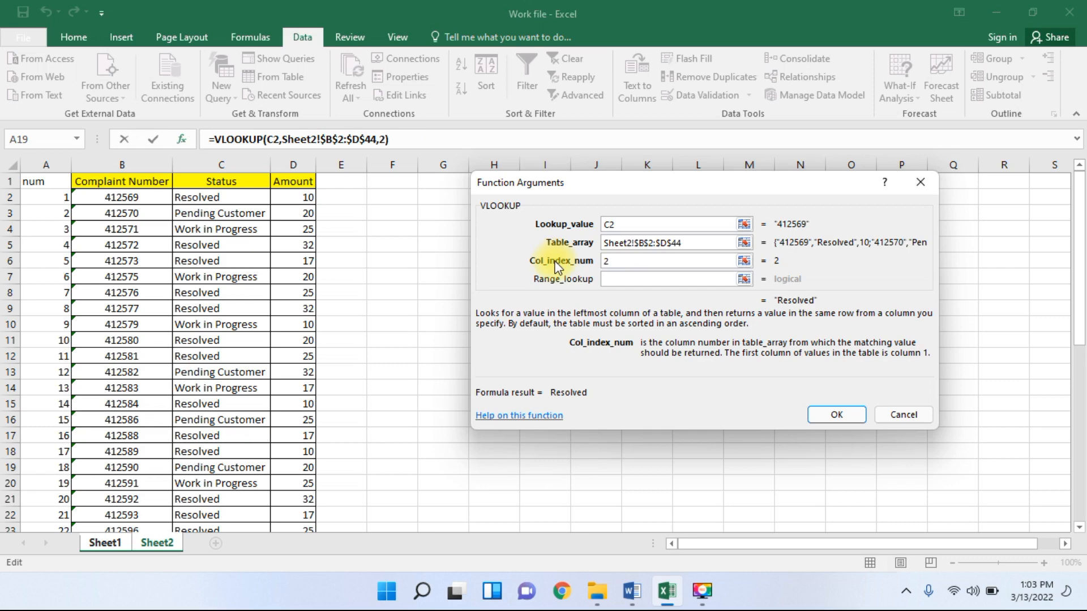
key(Tab)
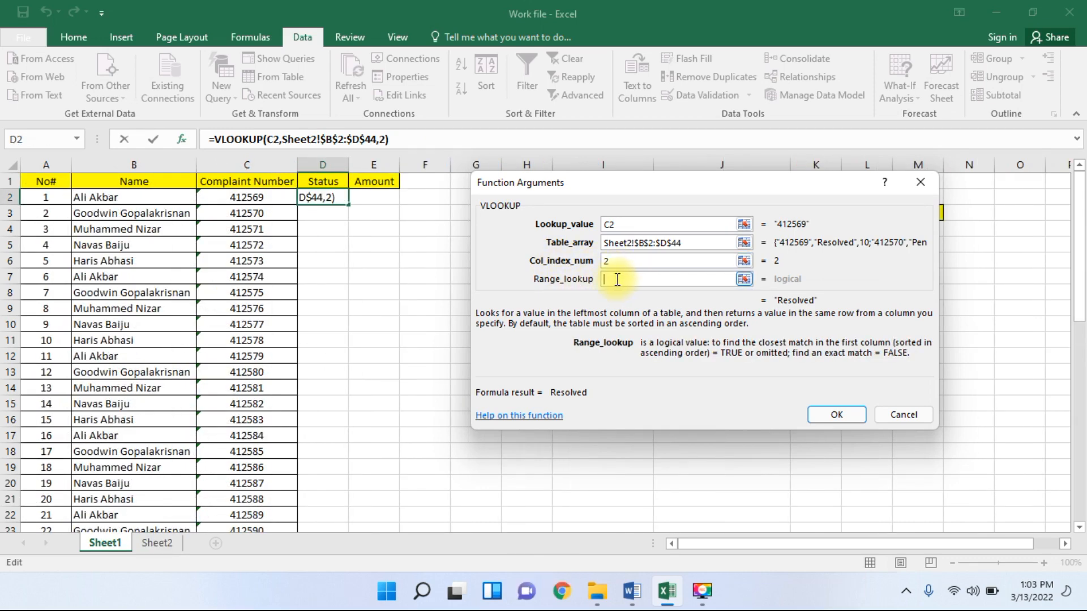
text(0)
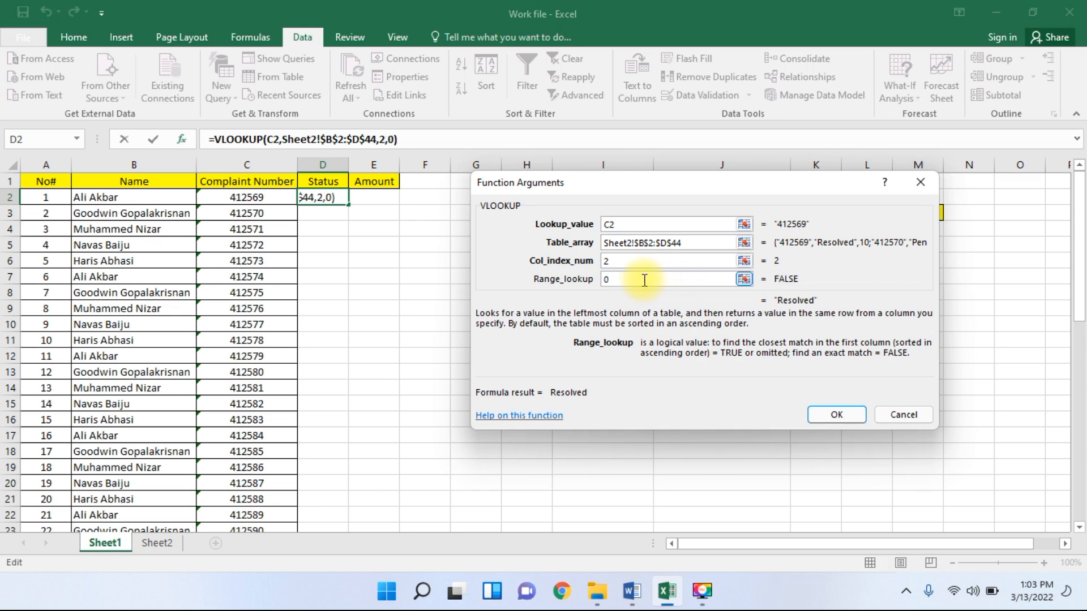
key(Return)
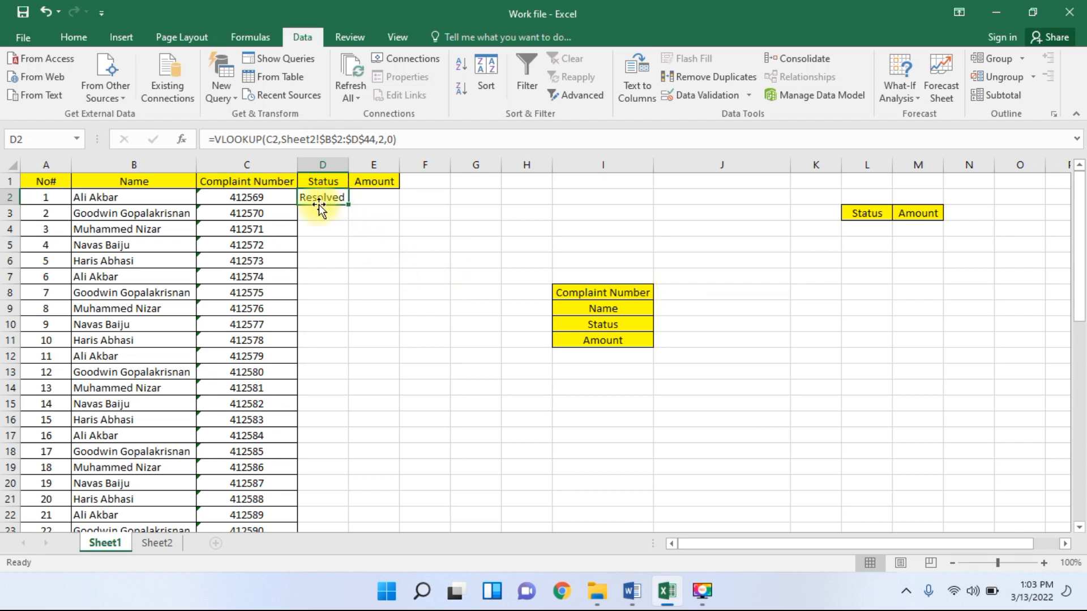
- Compare complaint 412569 in C2 with its status on Sheet2
click(277, 197)
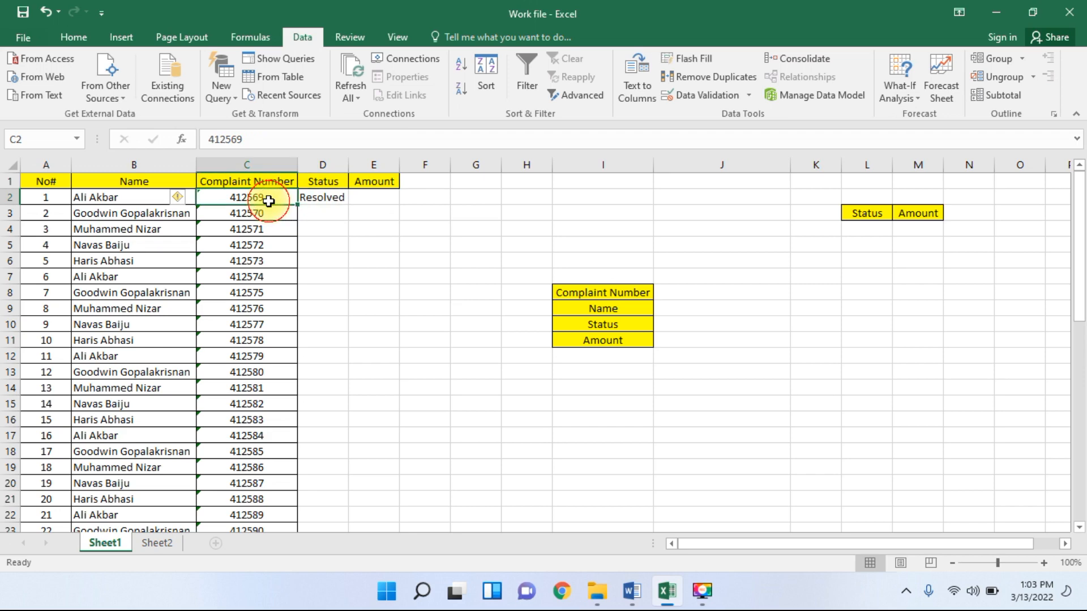
click(162, 543)
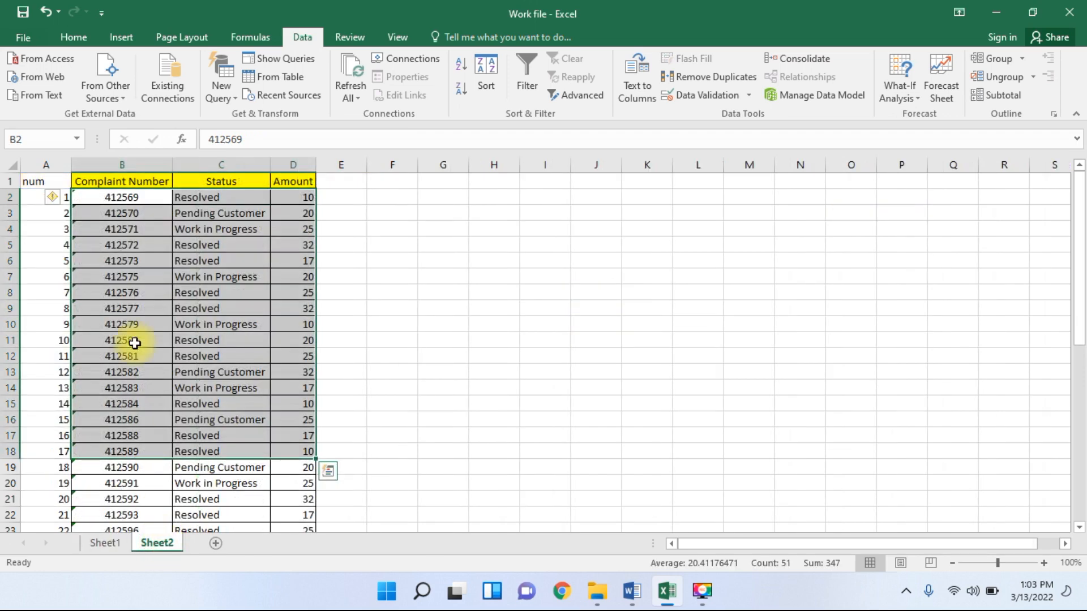
click(105, 543)
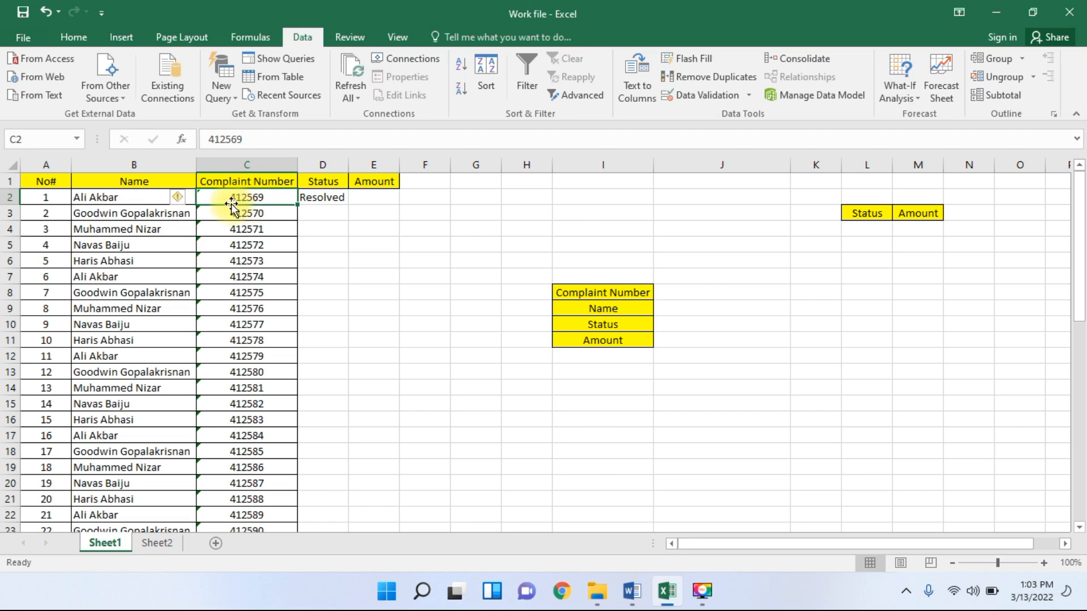
click(157, 543)
click(126, 197)
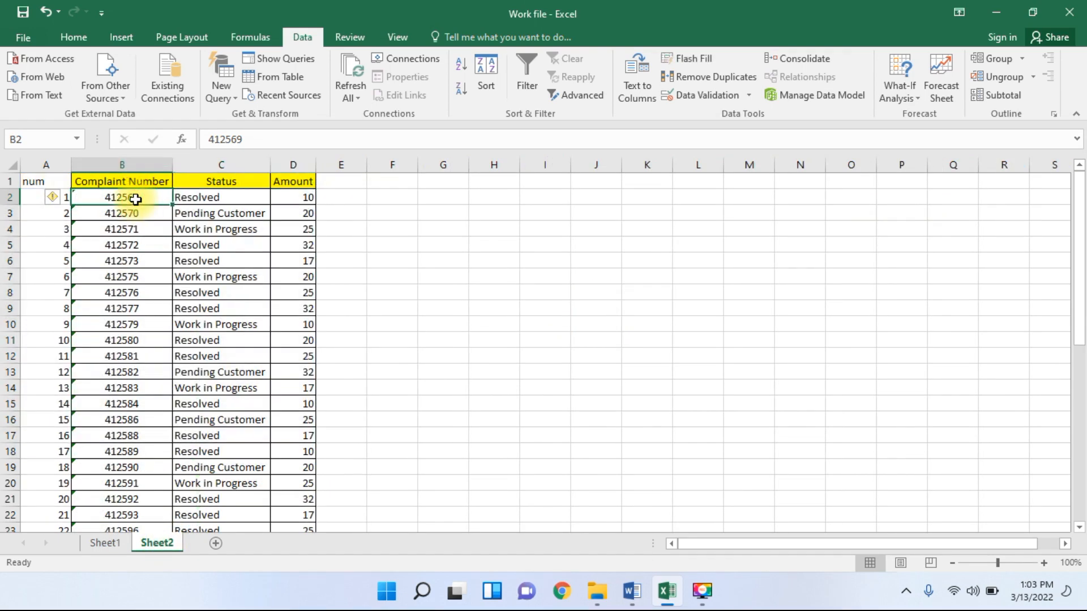
click(195, 198)
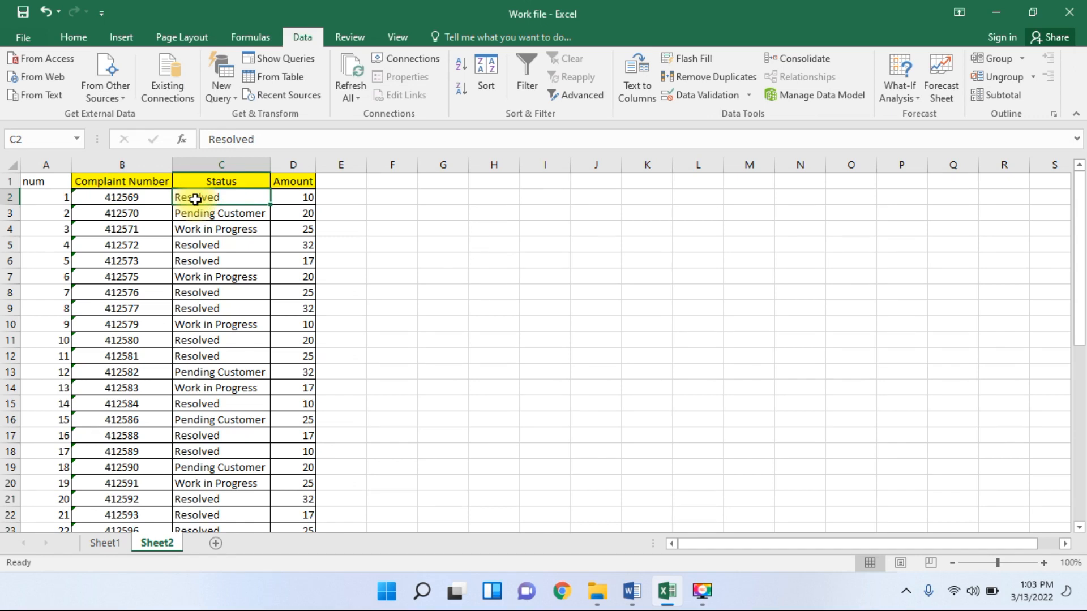
click(101, 543)
- Fill the D2 lookup down column D to row 51 and compare the results with Sheet2
click(309, 197)
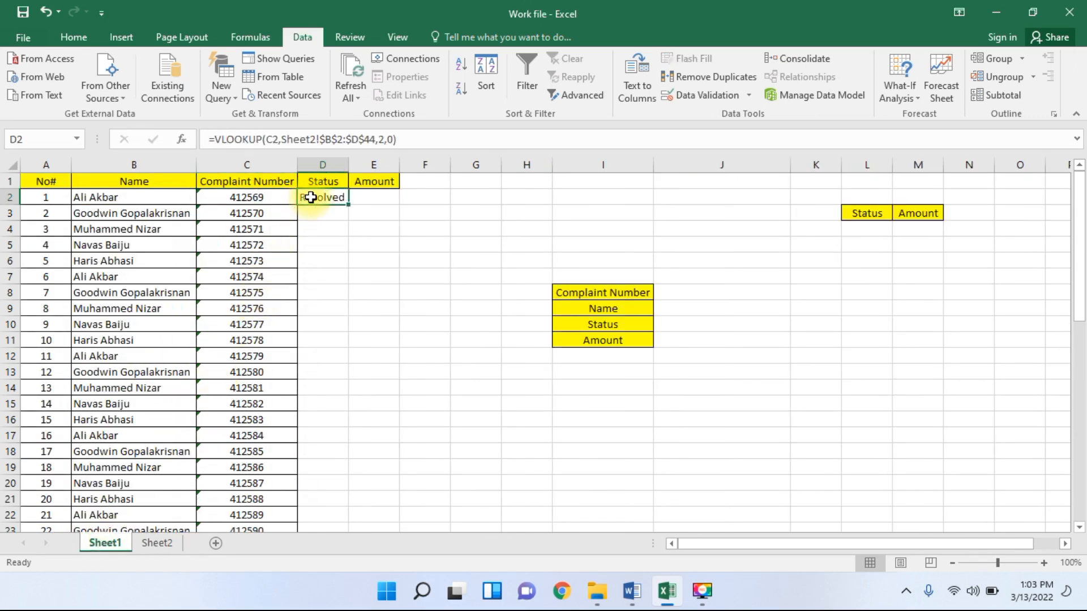
drag(348, 205, 298, 499)
scroll(334, 408, up, 7)
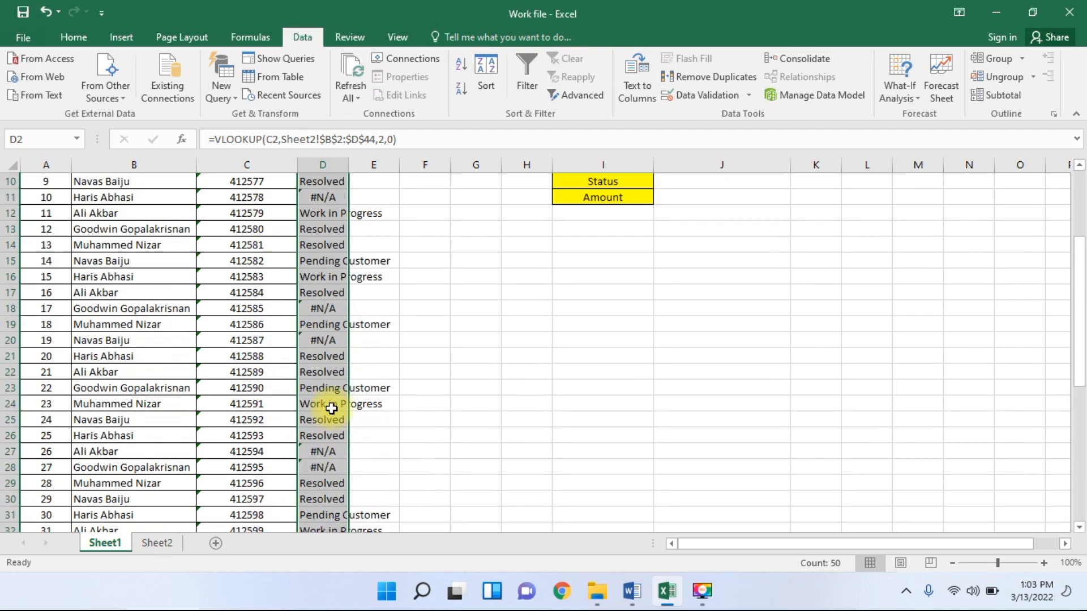
scroll(331, 408, up, 3)
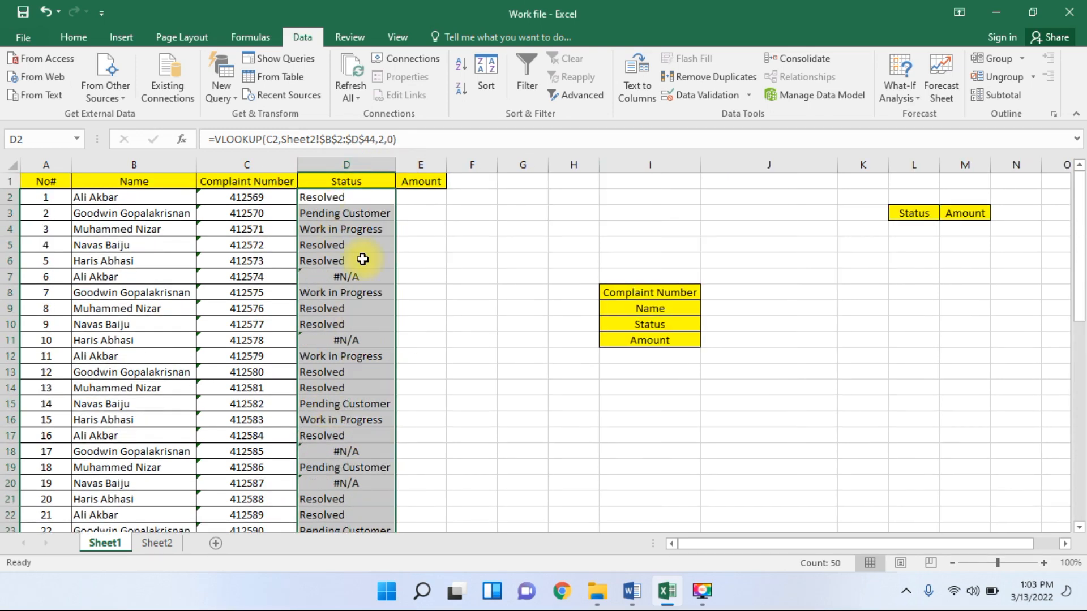
scroll(364, 274, down, 2)
click(160, 543)
click(105, 542)
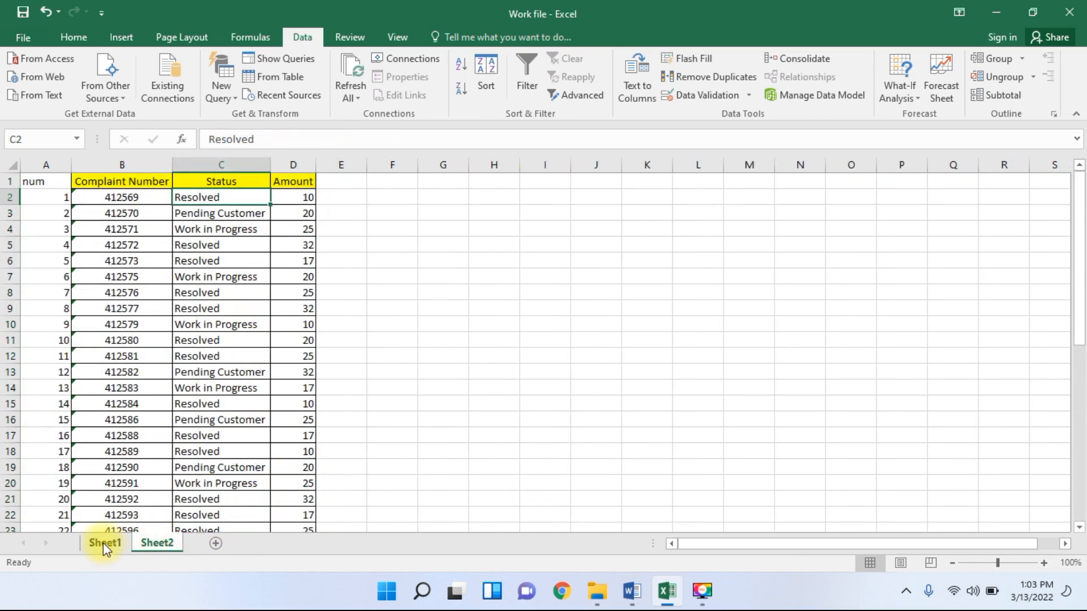
scroll(291, 359, up, 2)
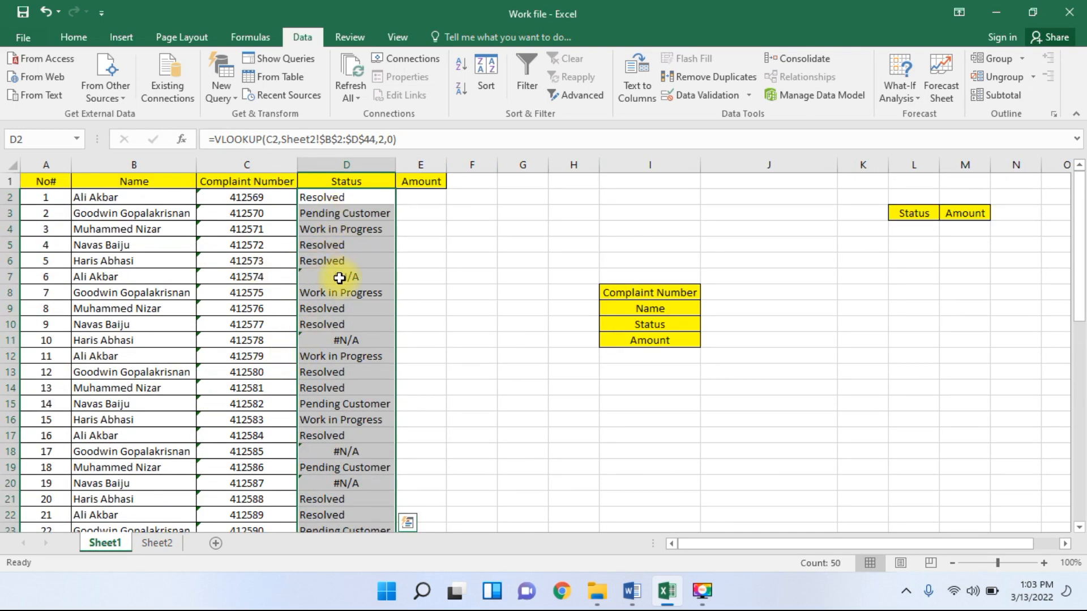
click(157, 542)
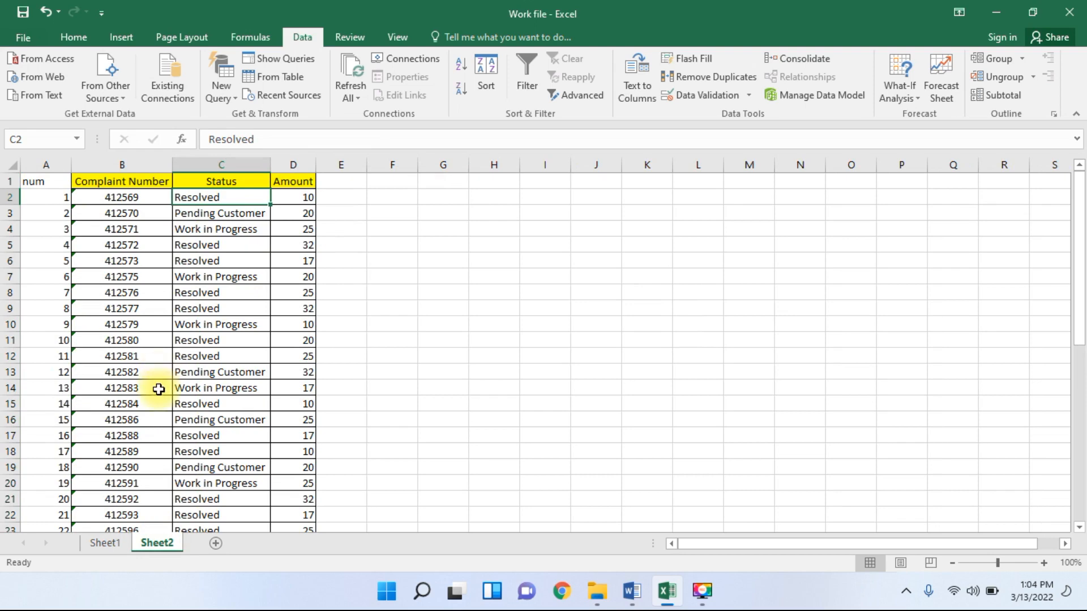
- Copy complaint 412574 from C7 and search Sheet2's Complaint Number column for it, finding no match
click(105, 543)
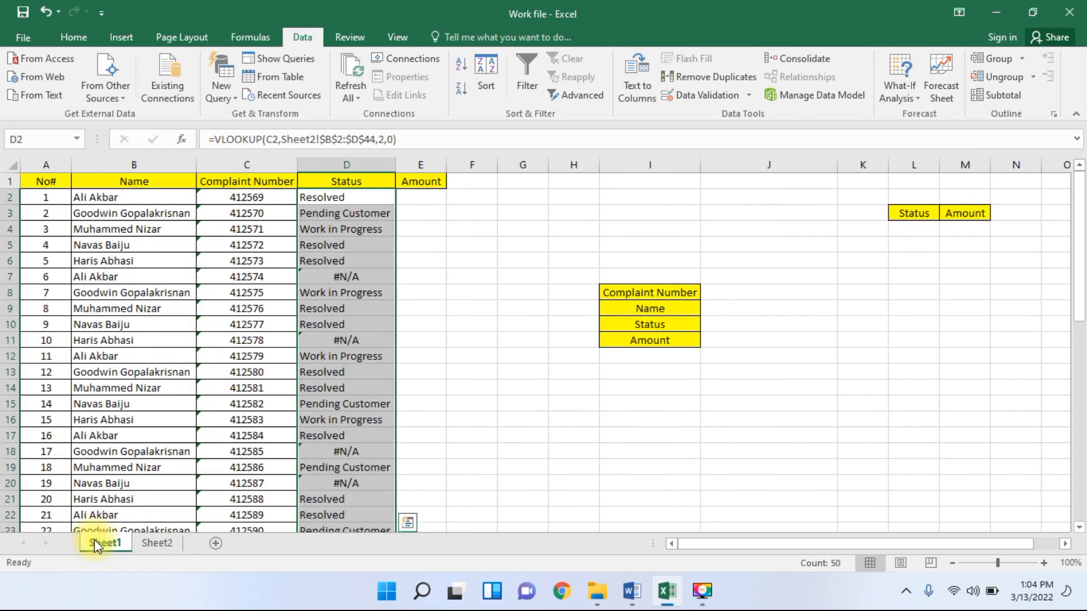
click(268, 277)
key(ctrl+c)
click(157, 543)
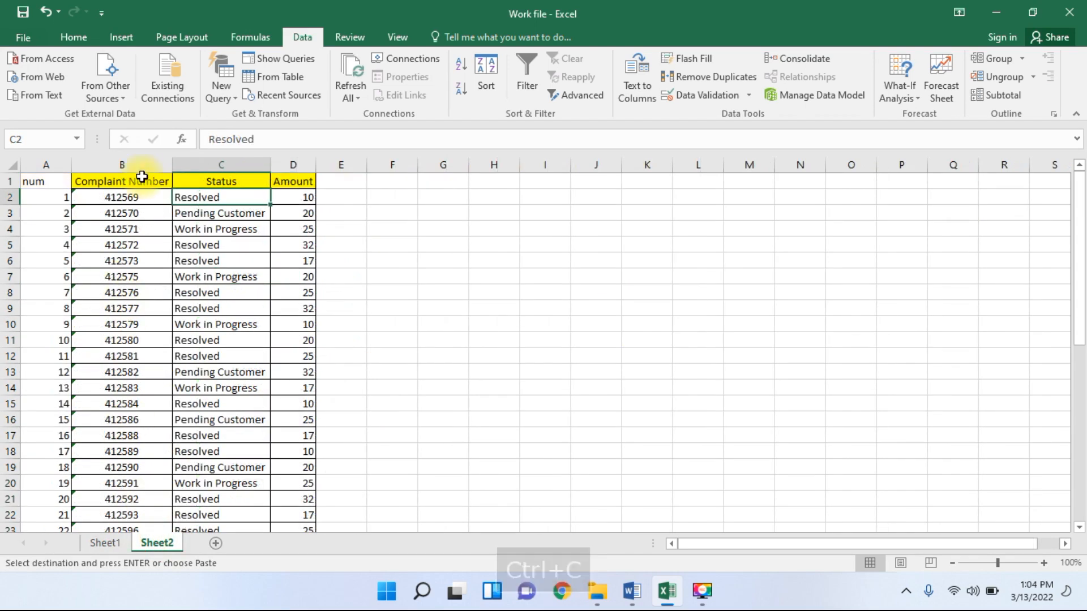
click(142, 165)
key(ctrl+f)
key(ctrl+v)
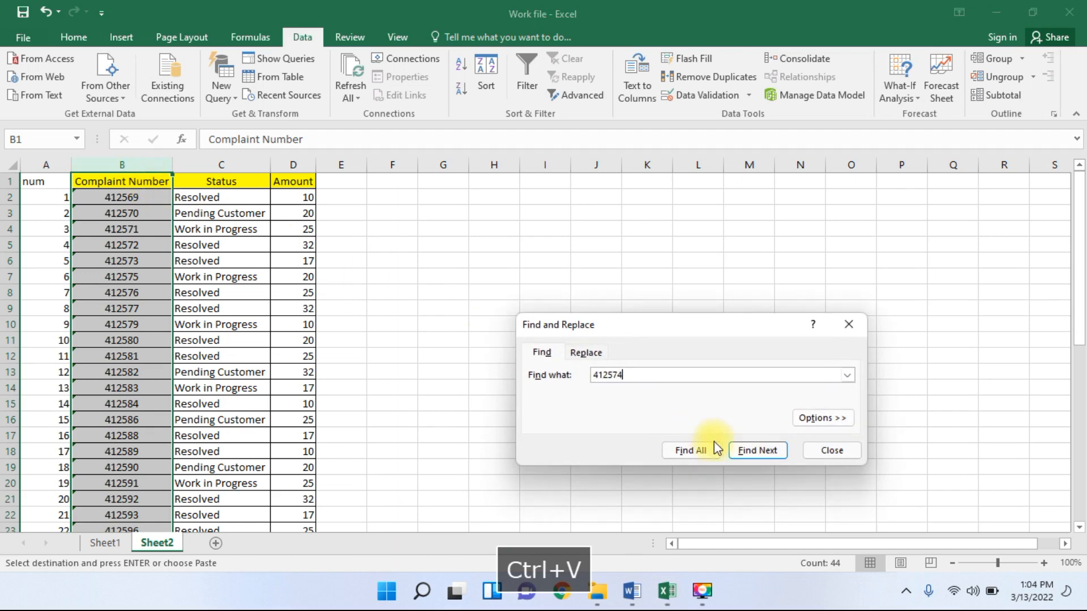
click(759, 451)
key(space)
click(833, 450)
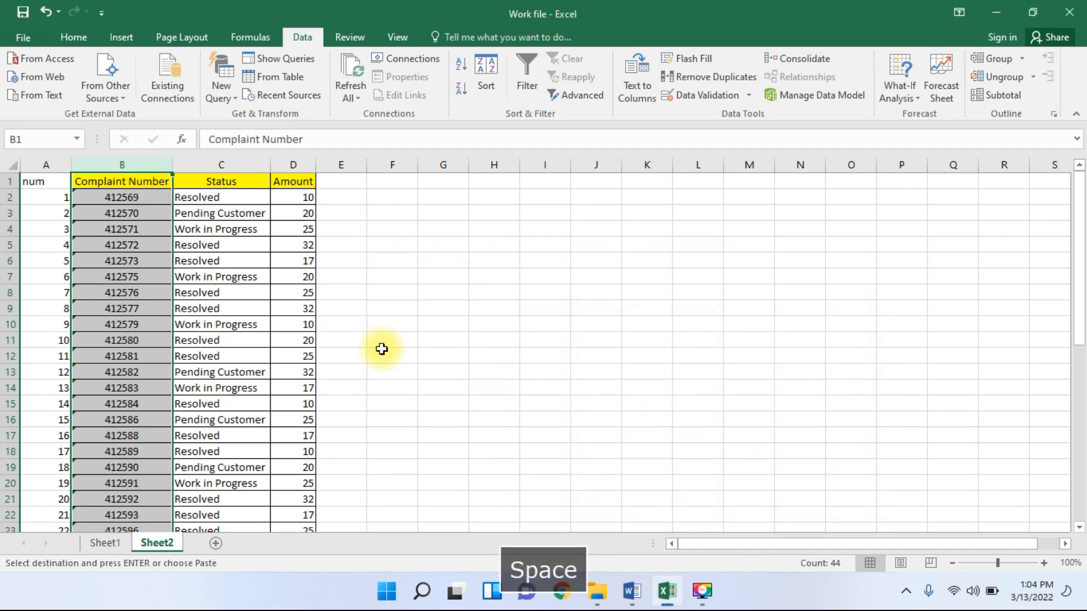
- Back on Sheet1, inspect the #N/A formula in D7 and select E2
click(105, 543)
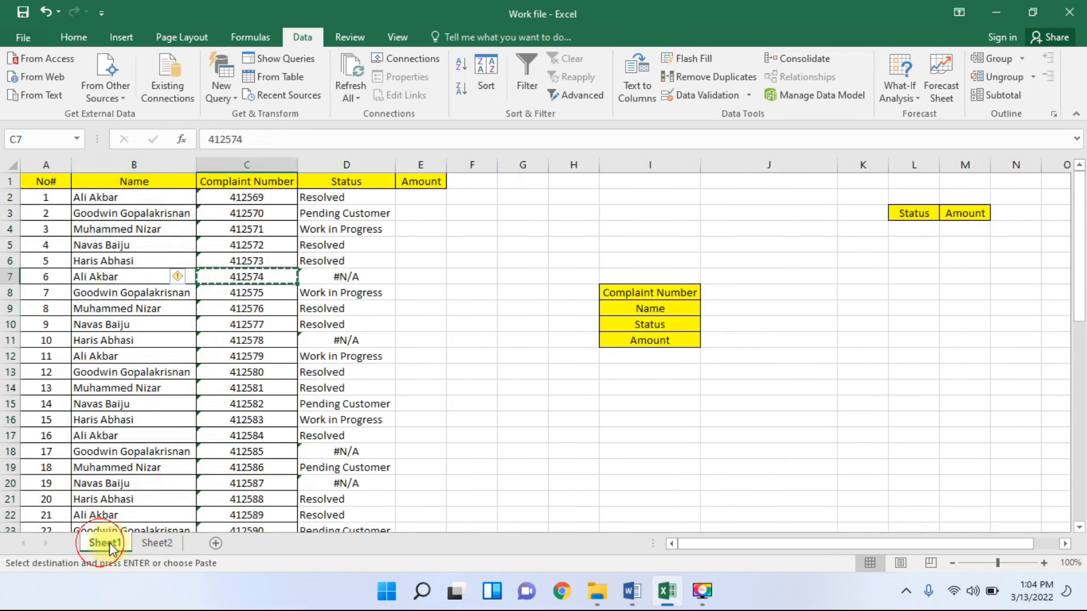
click(340, 277)
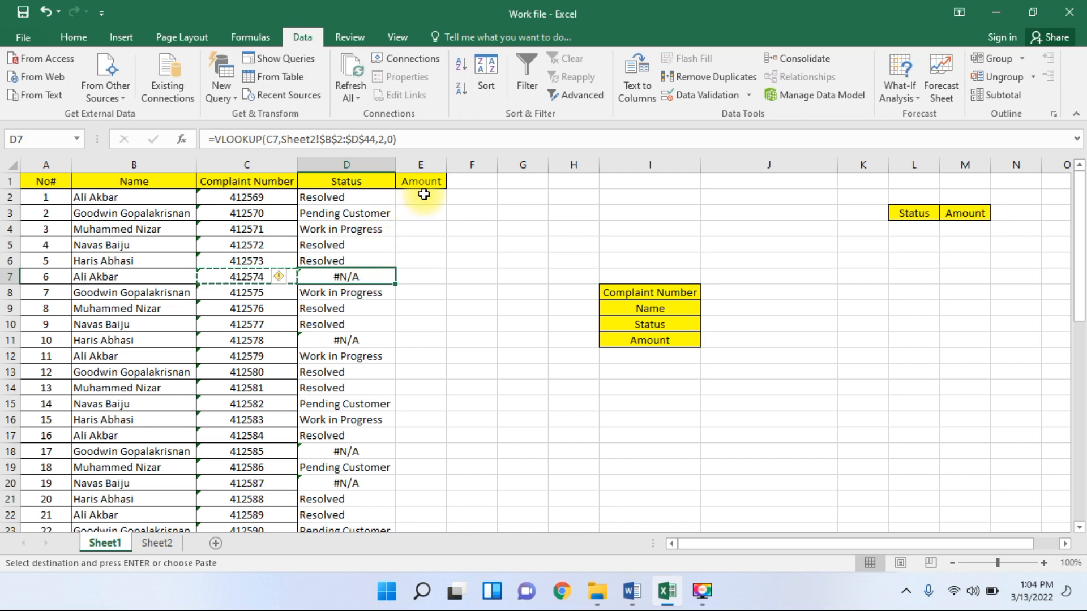
click(424, 194)
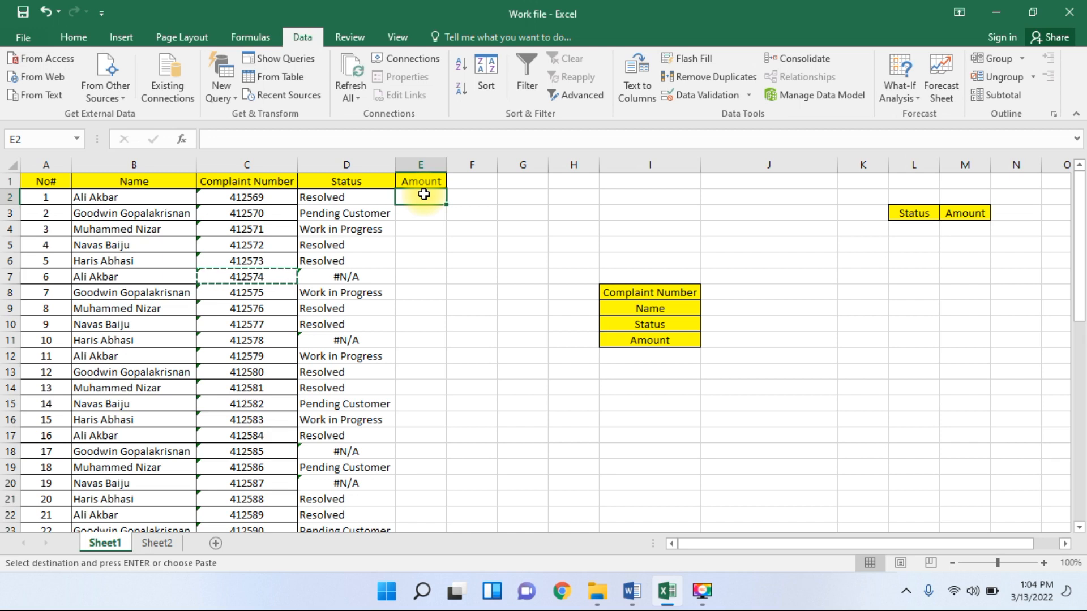
- Cancel the copy and insert VLOOKUP into E2 from the Most Recently Used category
key(Escape)
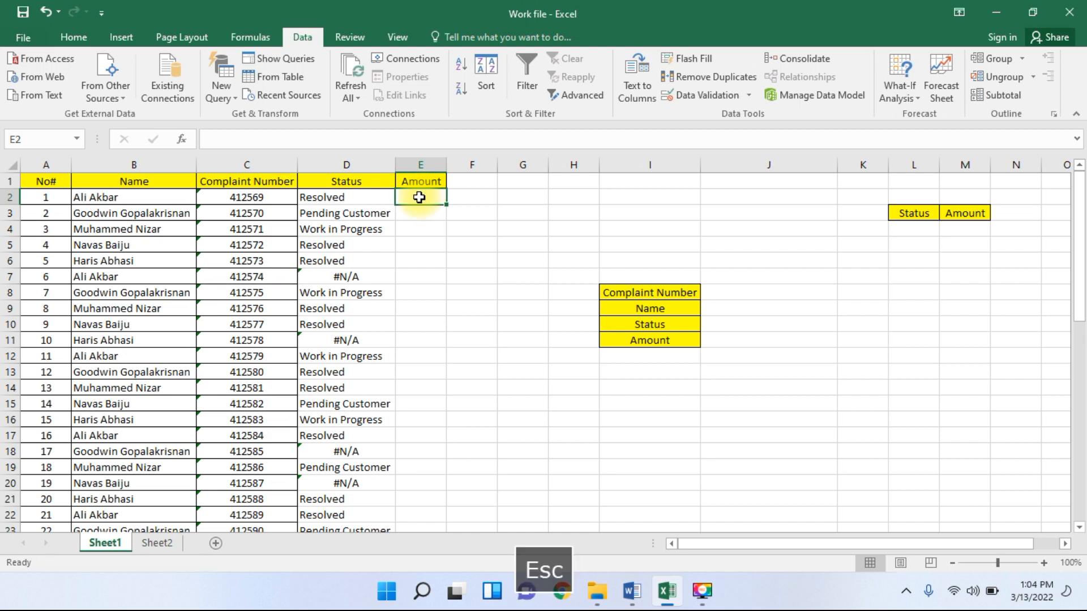
click(182, 139)
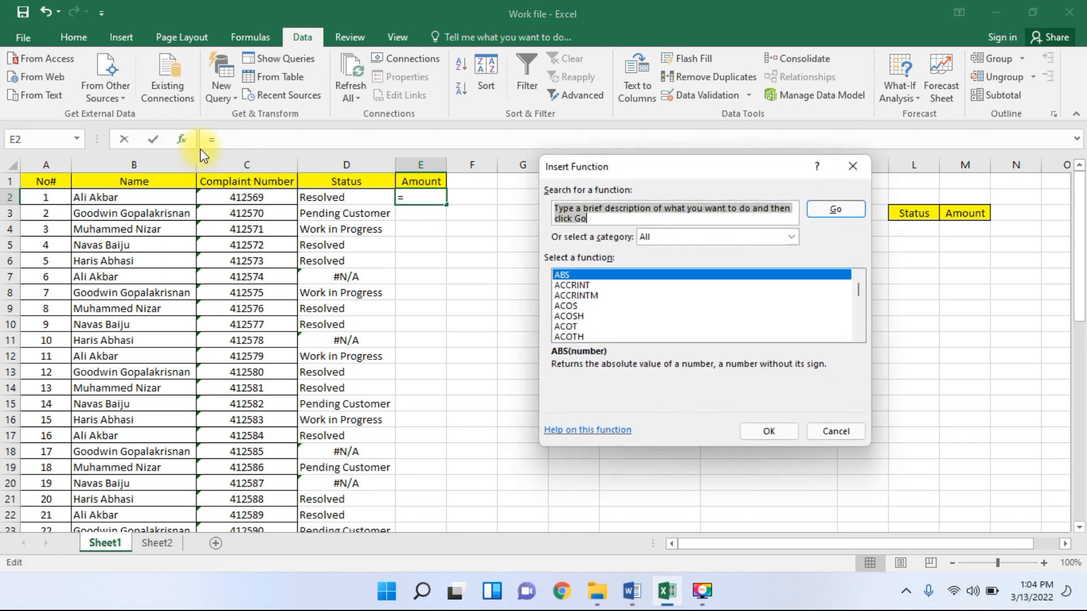
click(729, 238)
click(717, 251)
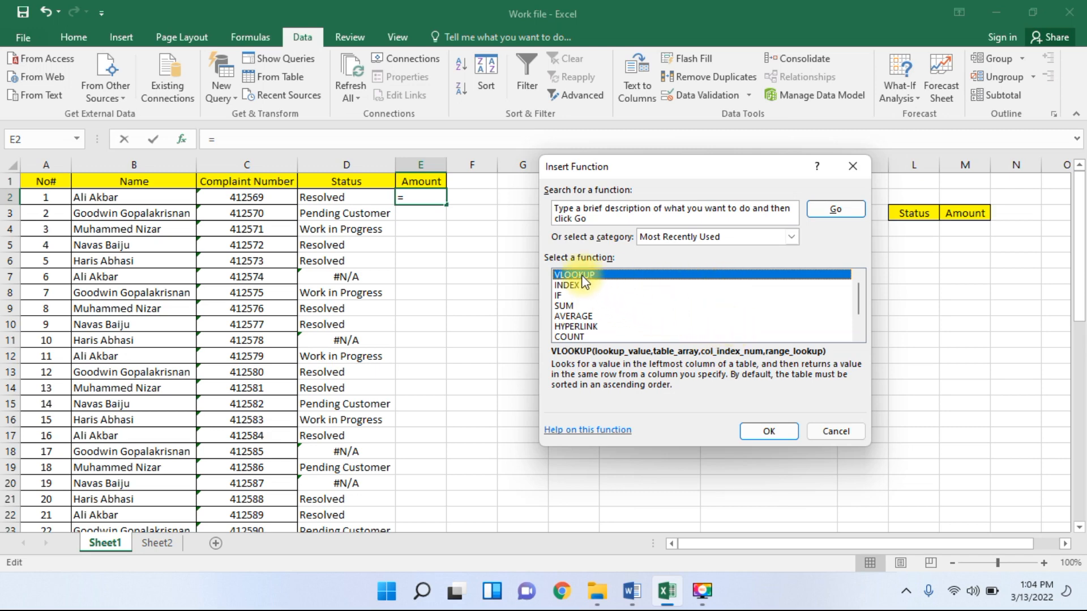
click(770, 431)
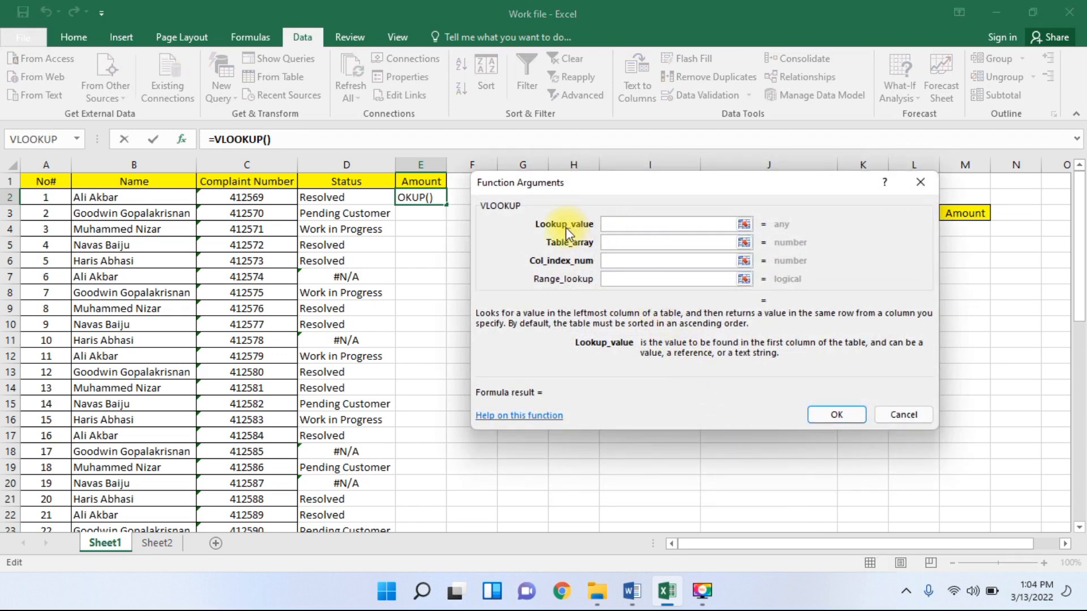
- Set Lookup_value to C2 and Table_array to the absolute range Sheet2!$B$2:$D$44
click(270, 198)
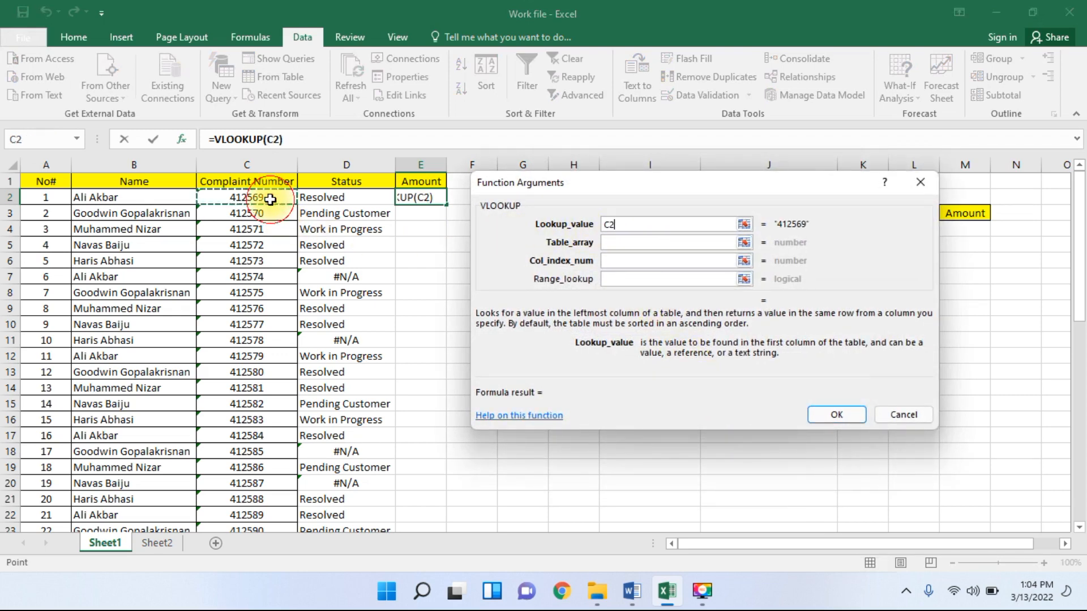
key(Tab)
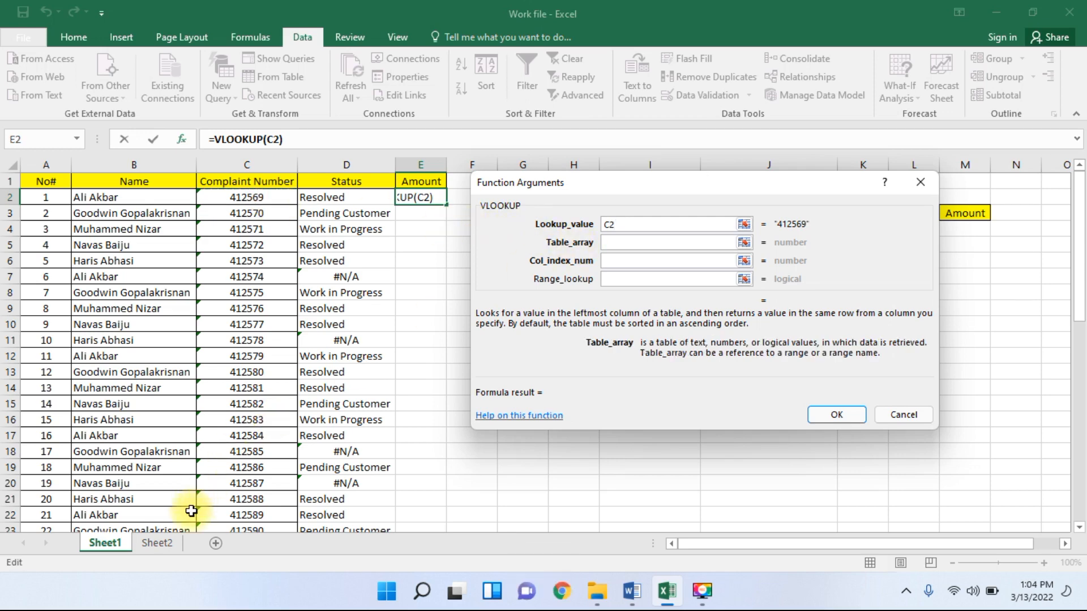
click(158, 544)
click(132, 200)
key(shift+Right)
key(shift+Right)
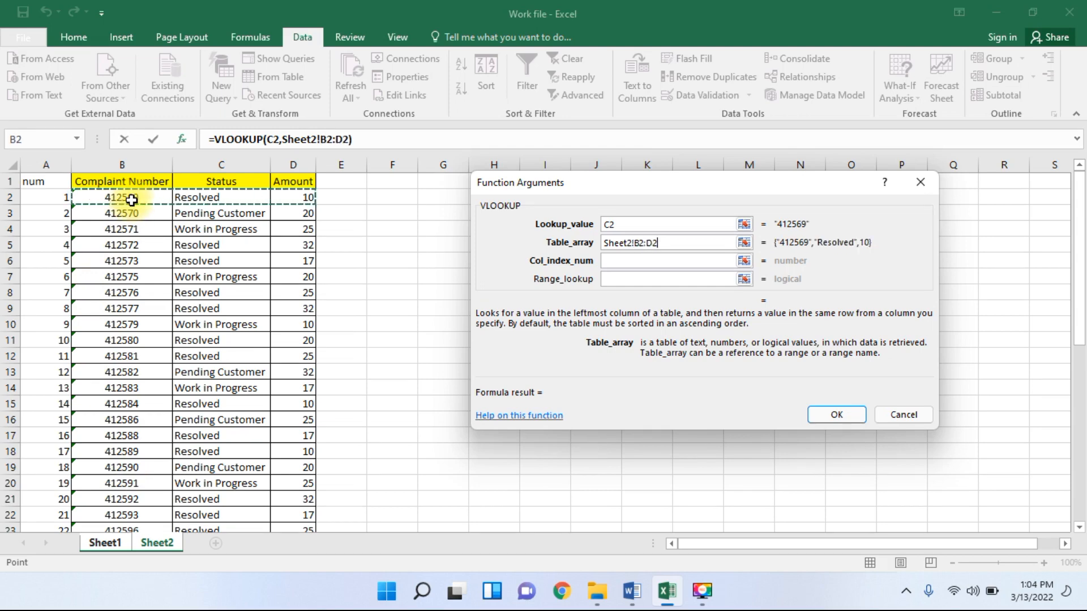
key(ctrl+shift+Down)
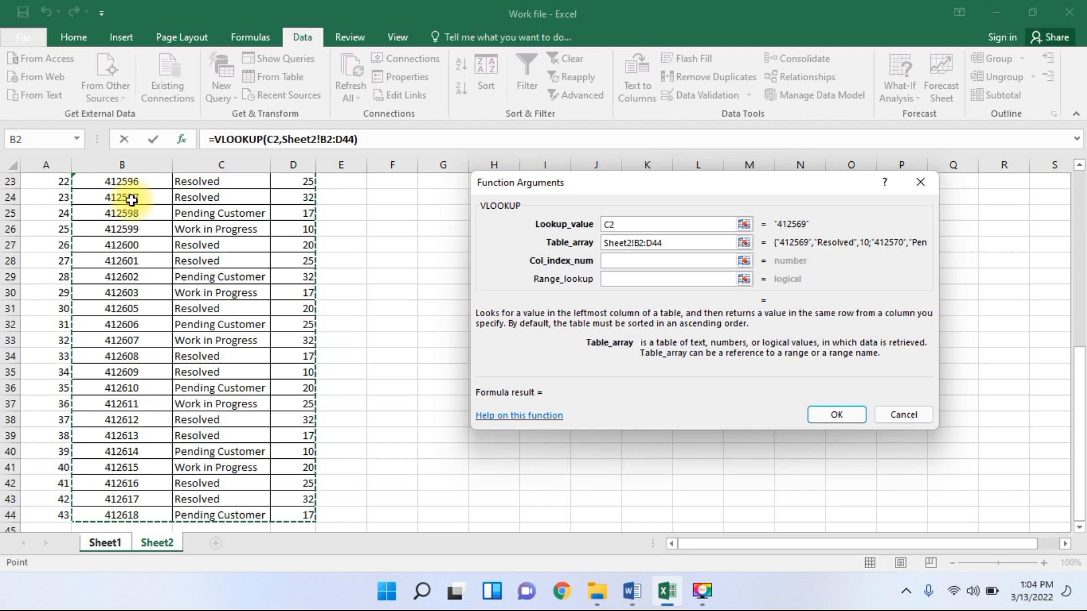
key(F4)
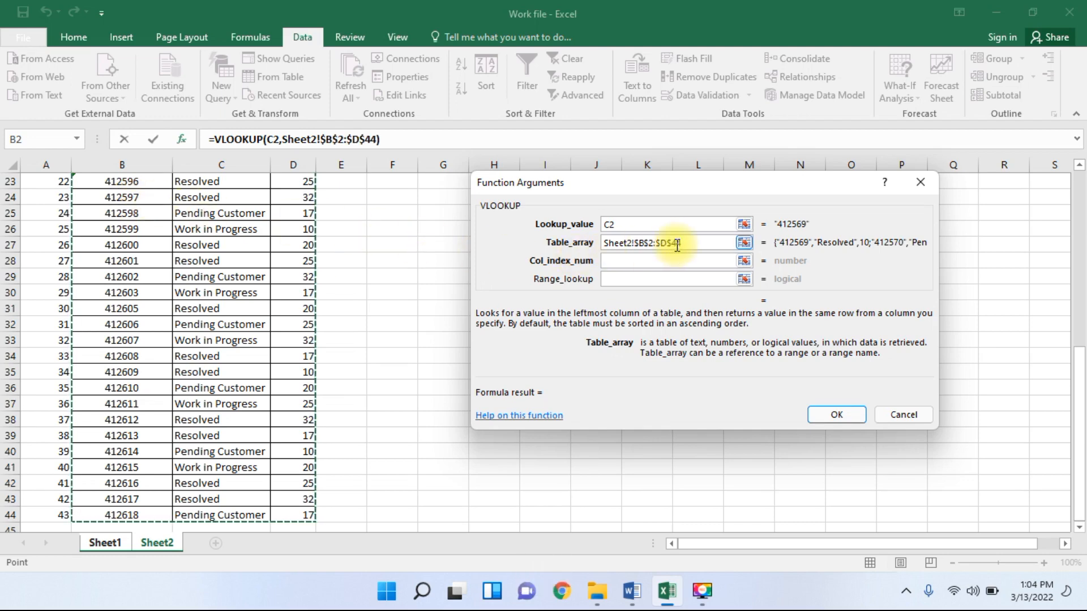
- Set Col_index_num to 3 with exact match 0 and confirm, giving 10 in E2
key(Tab)
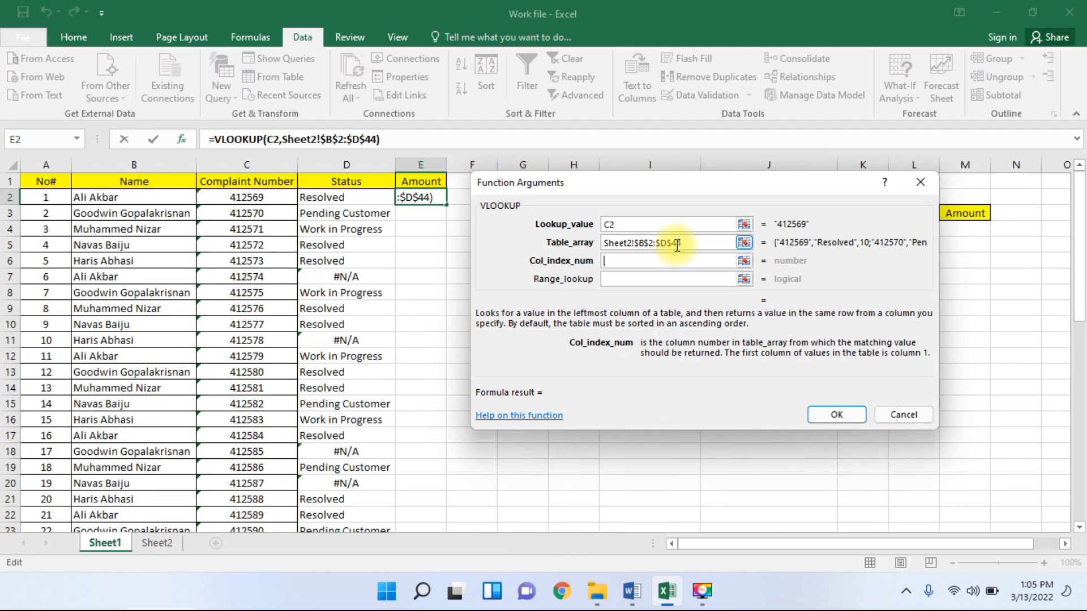
click(160, 544)
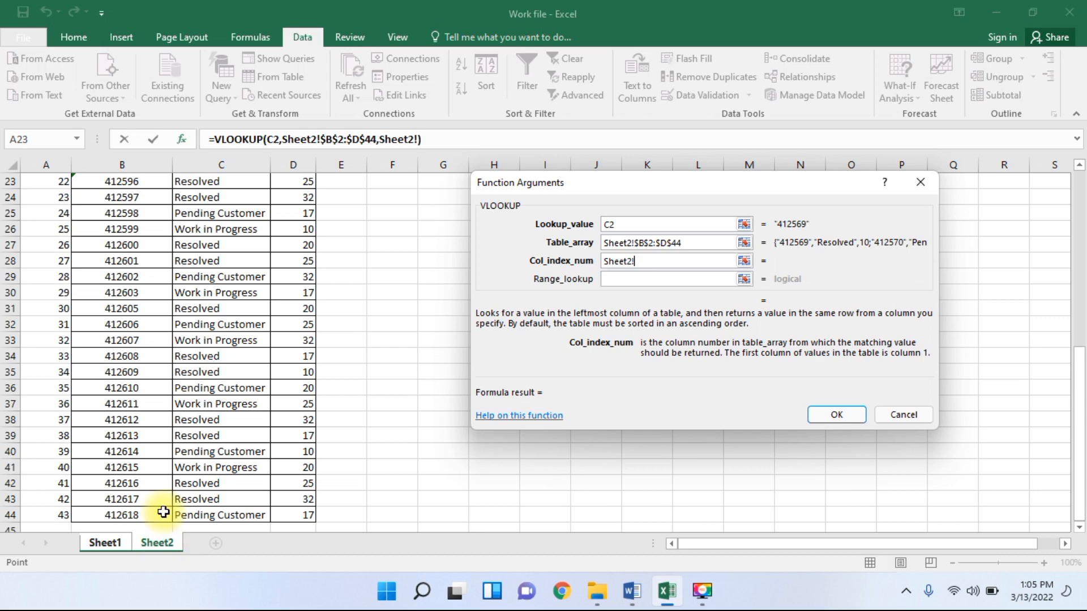
scroll(298, 272, up, 7)
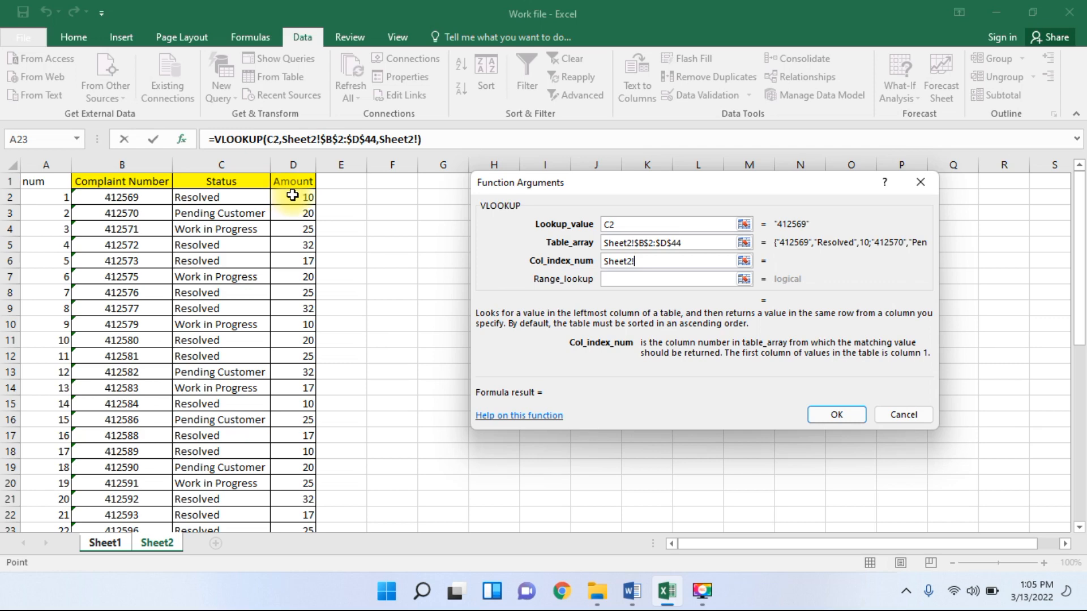
drag(651, 259, 596, 257)
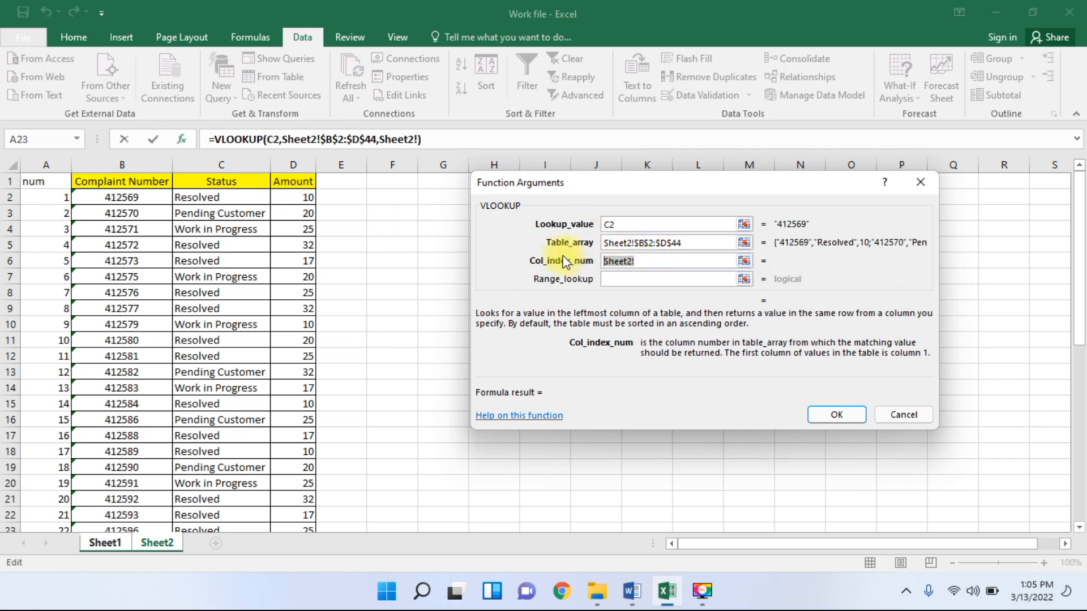
text(3)
key(Tab)
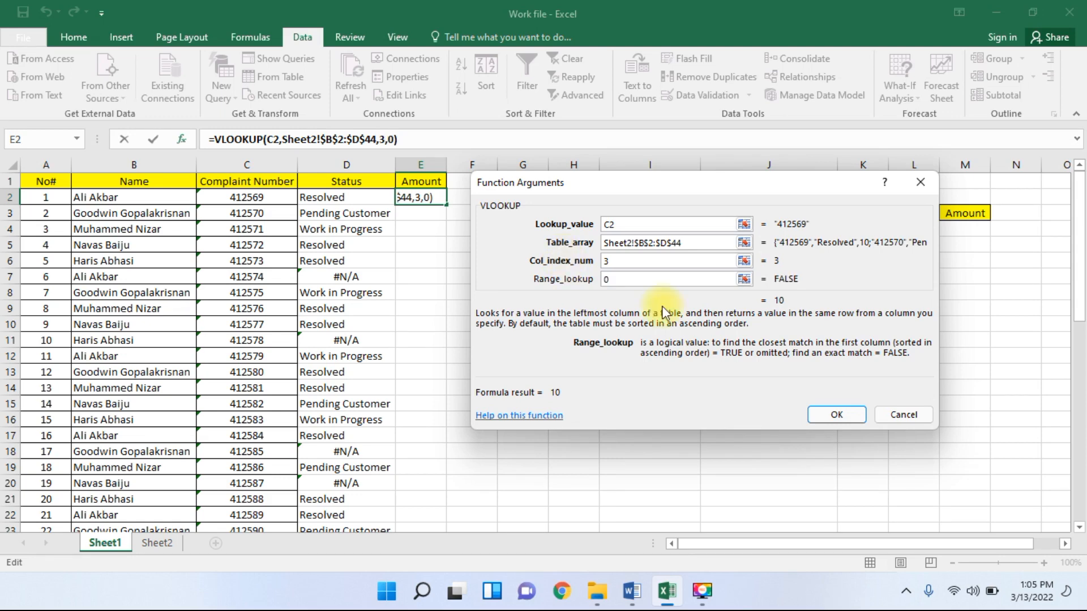
click(837, 414)
click(412, 199)
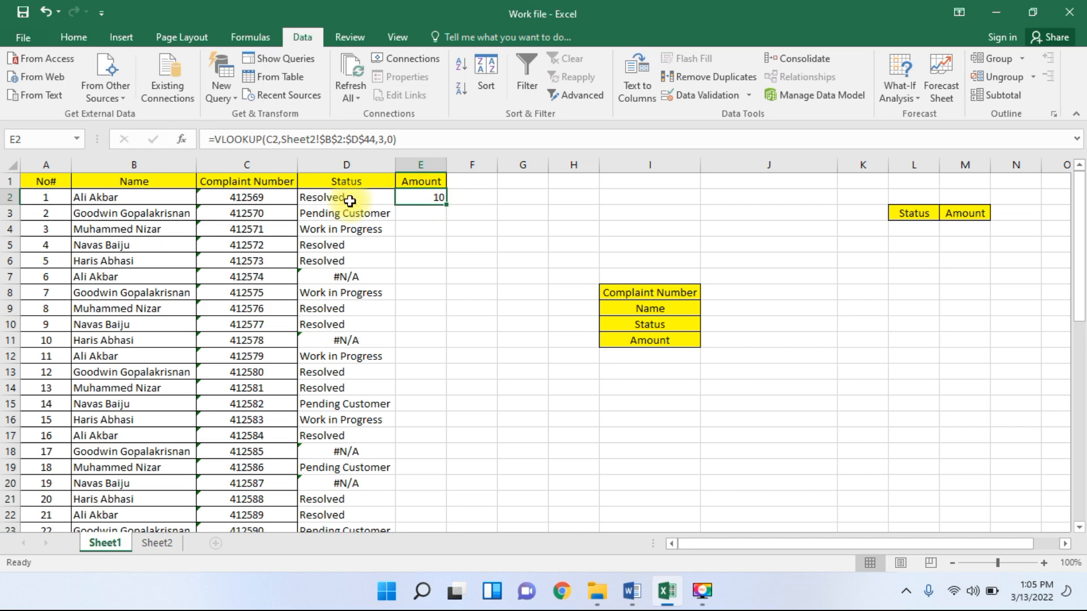
- Confirm complaint 412569's amount of 10 on Sheet2, then fill E2's lookup down to row 51
click(165, 544)
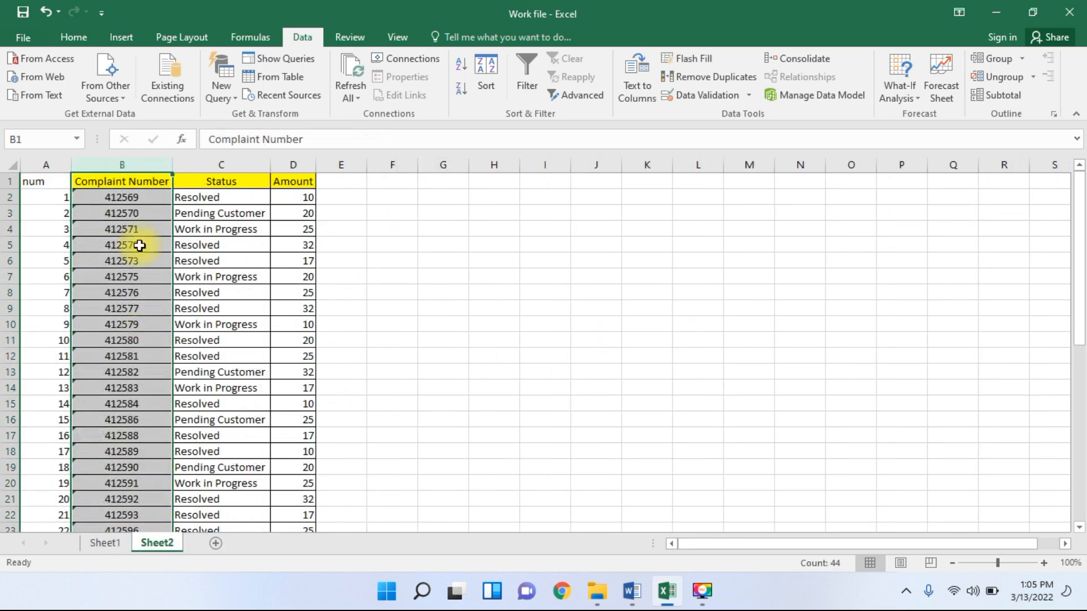
click(121, 197)
click(291, 196)
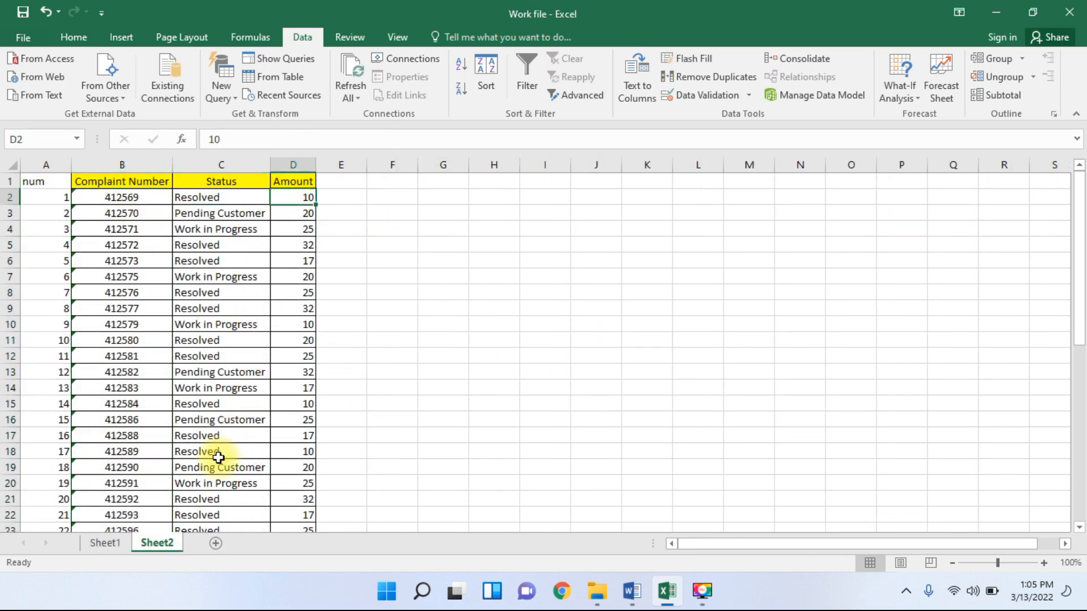
click(106, 544)
drag(443, 208, 428, 498)
- Check row 7's #N/A amount for complaint 412574 against Sheet2
scroll(548, 442, up, 3)
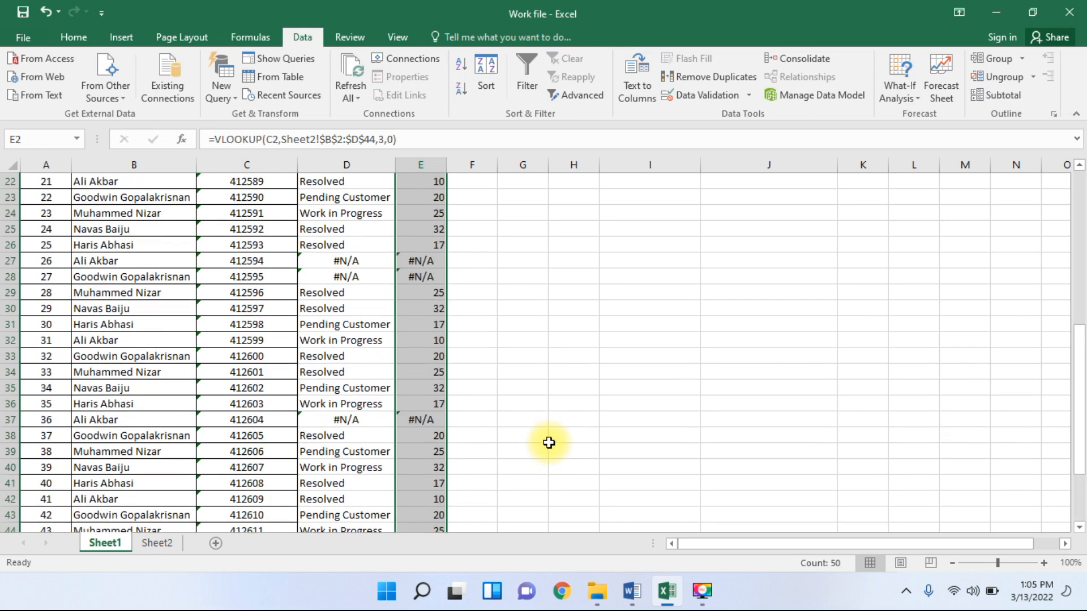
scroll(549, 442, up, 7)
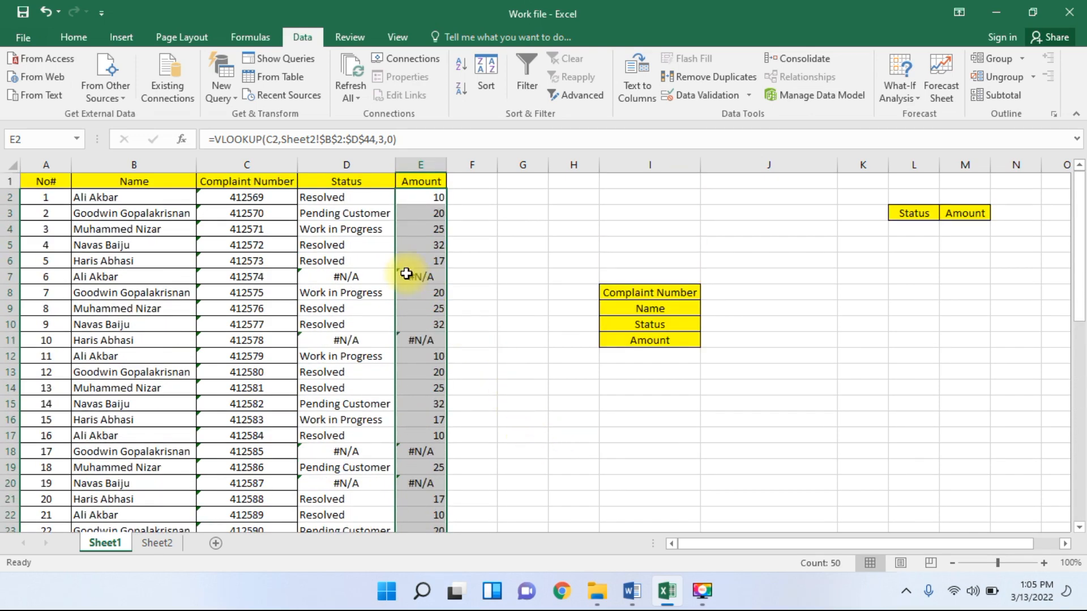
click(410, 276)
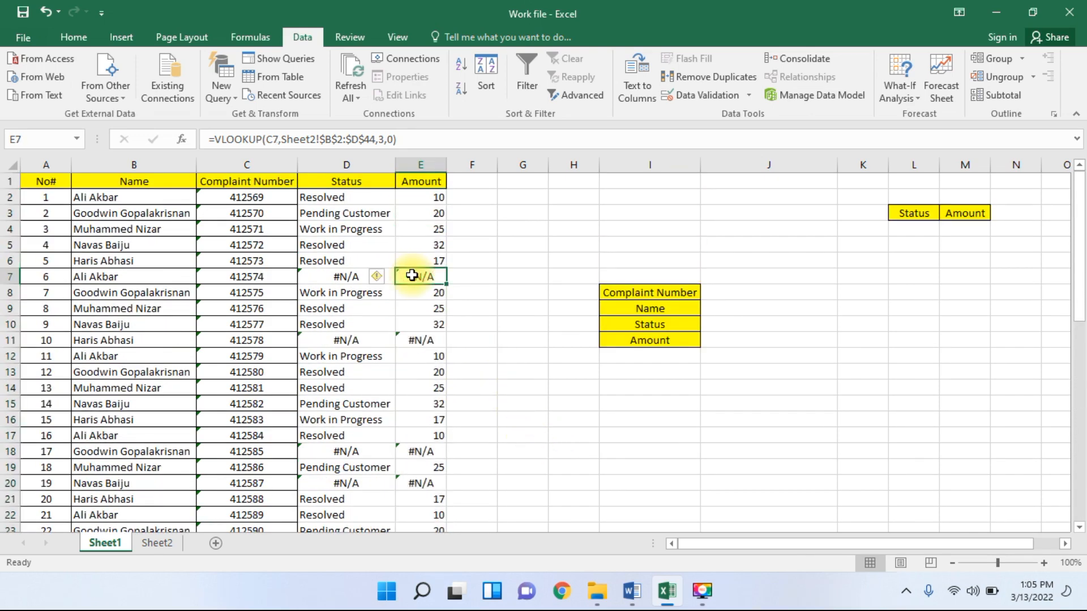
click(252, 278)
click(157, 542)
scroll(147, 280, down, 6)
scroll(147, 280, up, 6)
click(102, 542)
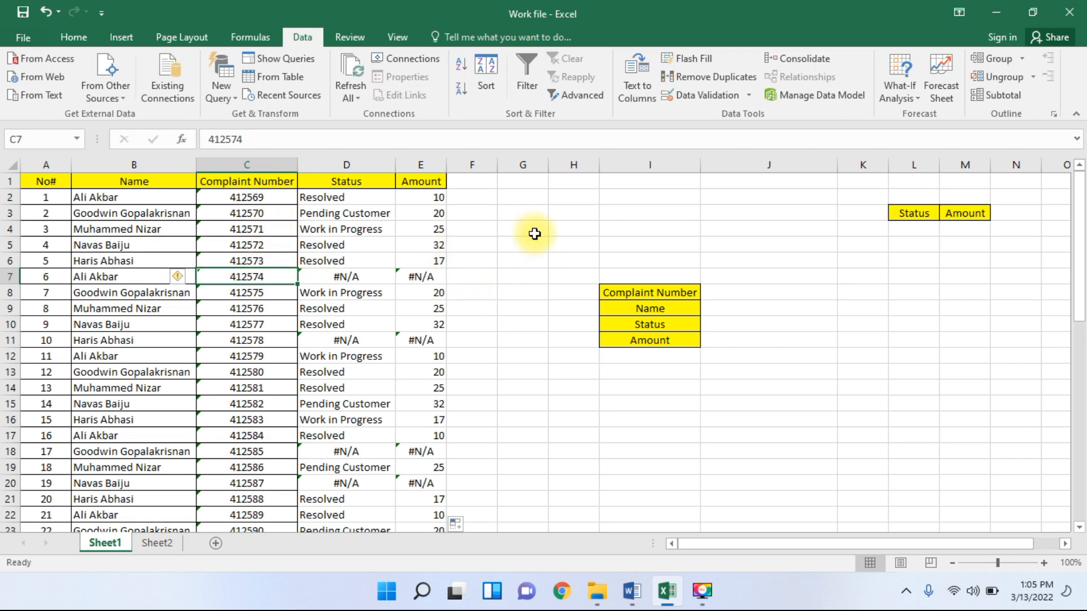
- Select the first two complaints' number, status and amount cells C2:E3 to review
click(251, 197)
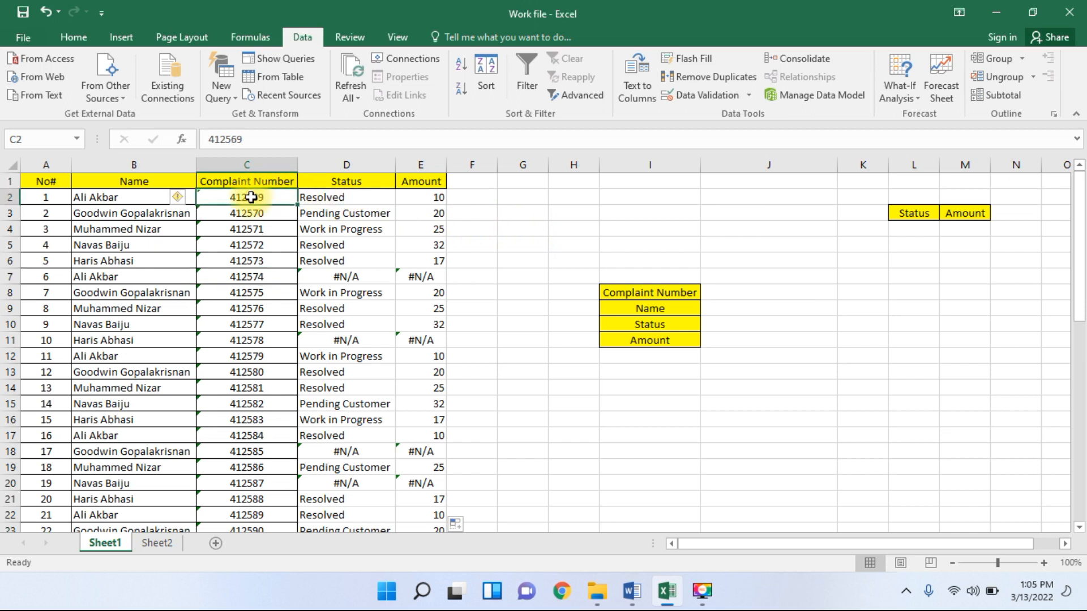
drag(251, 197, 415, 369)
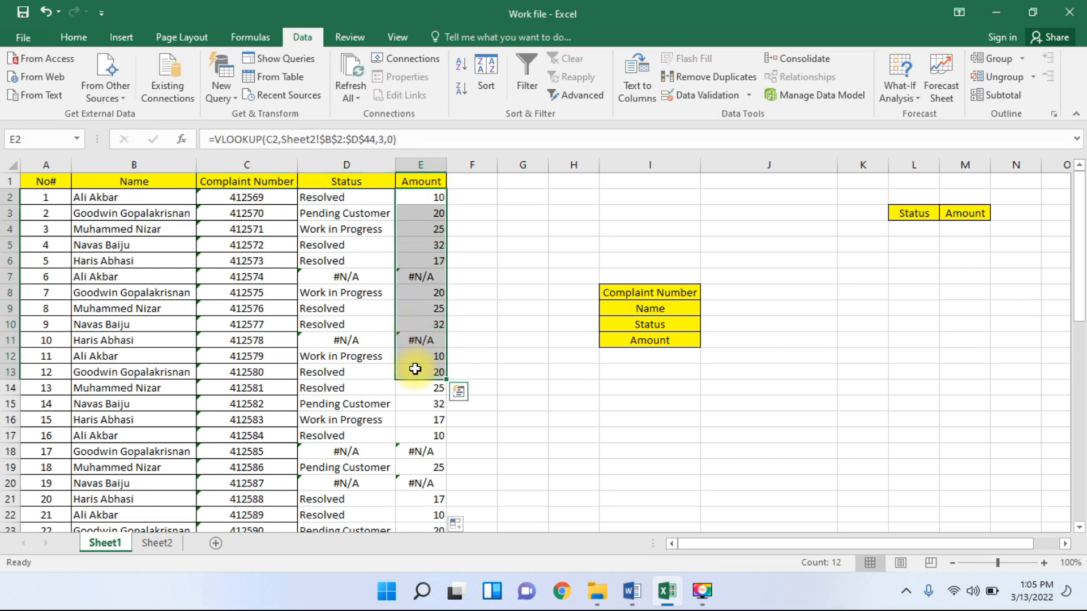
drag(251, 199, 419, 205)
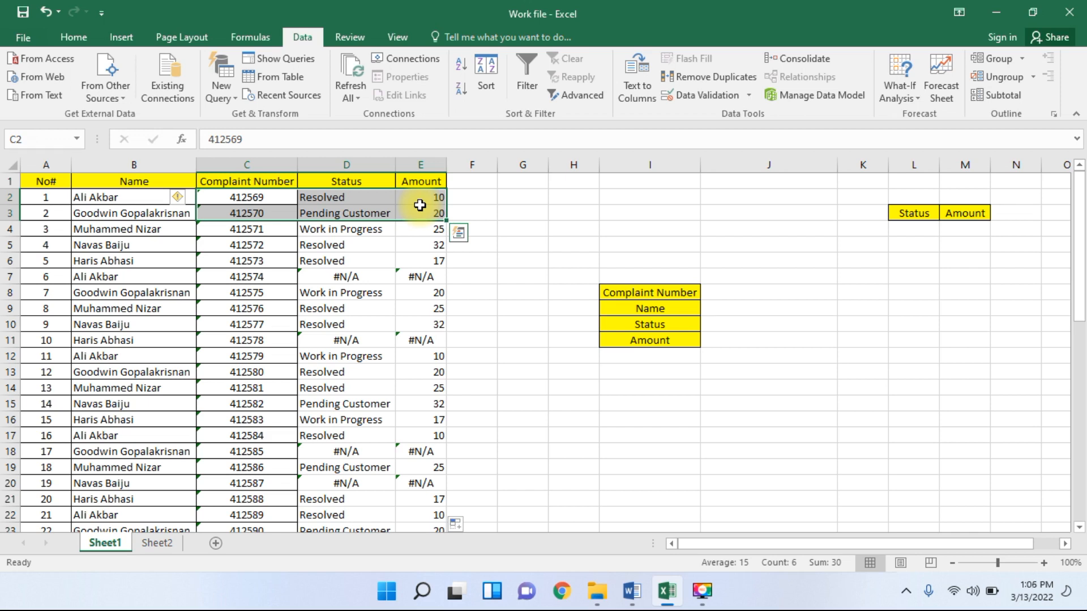
click(631, 592)
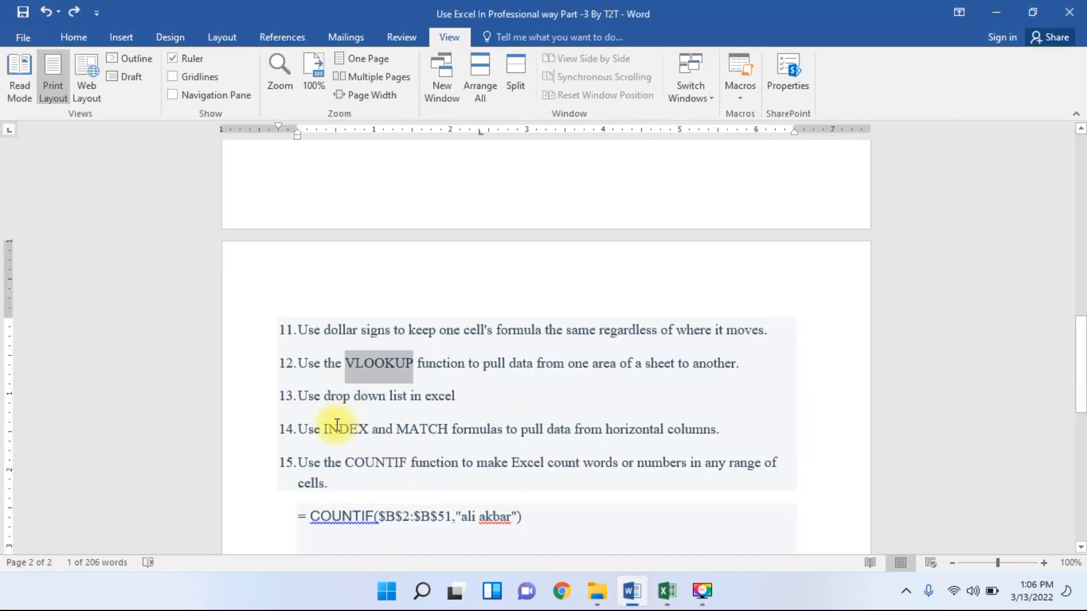
click(438, 429)
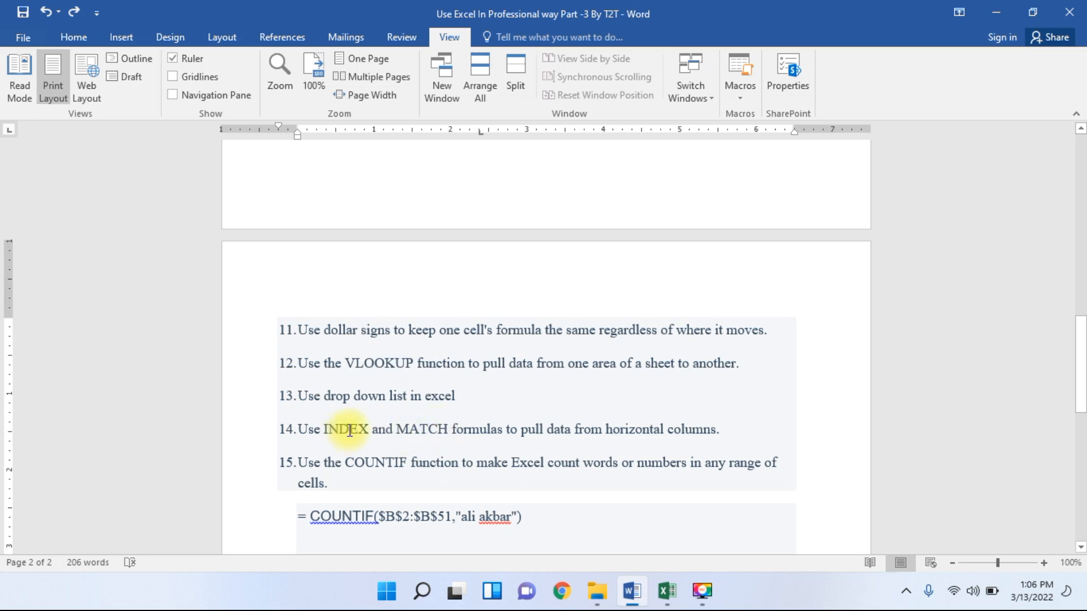
drag(297, 395, 435, 395)
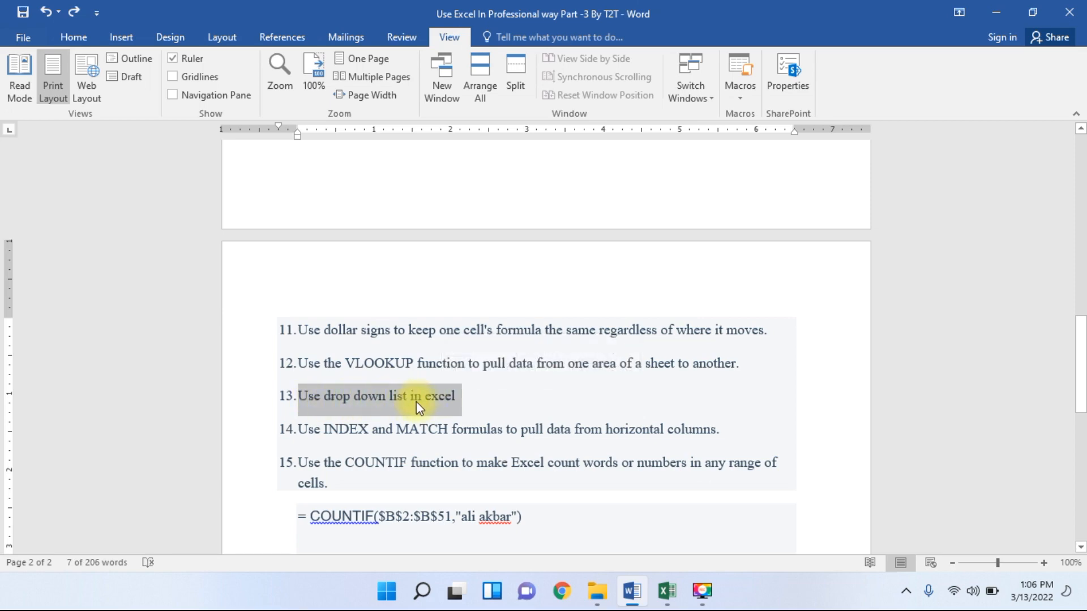
click(667, 591)
click(477, 211)
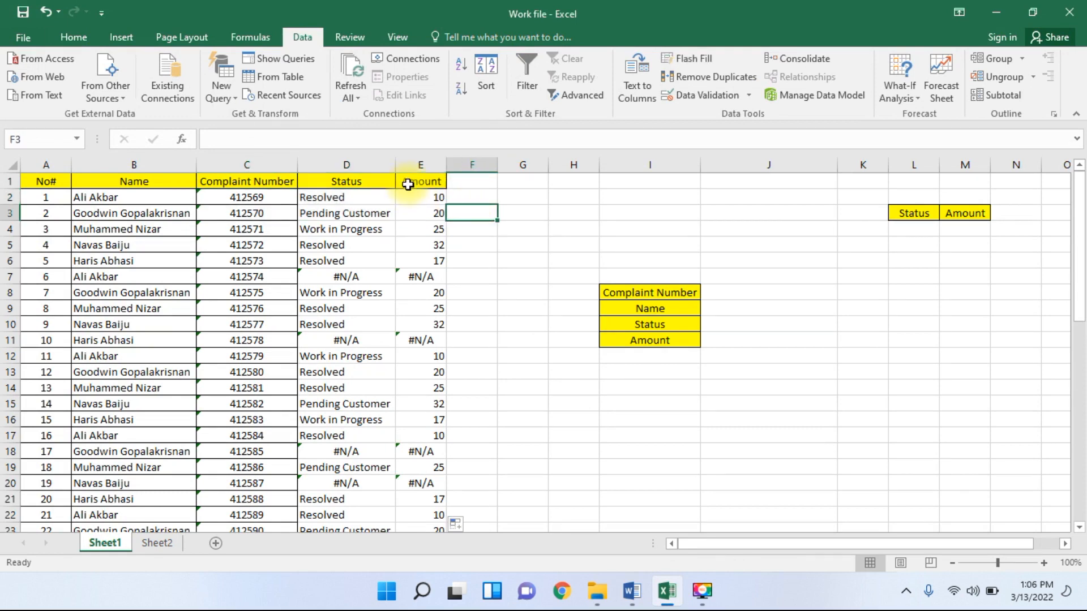
- Inspect the Status and Amount lookup formulas in D2 and E2
drag(357, 201, 419, 243)
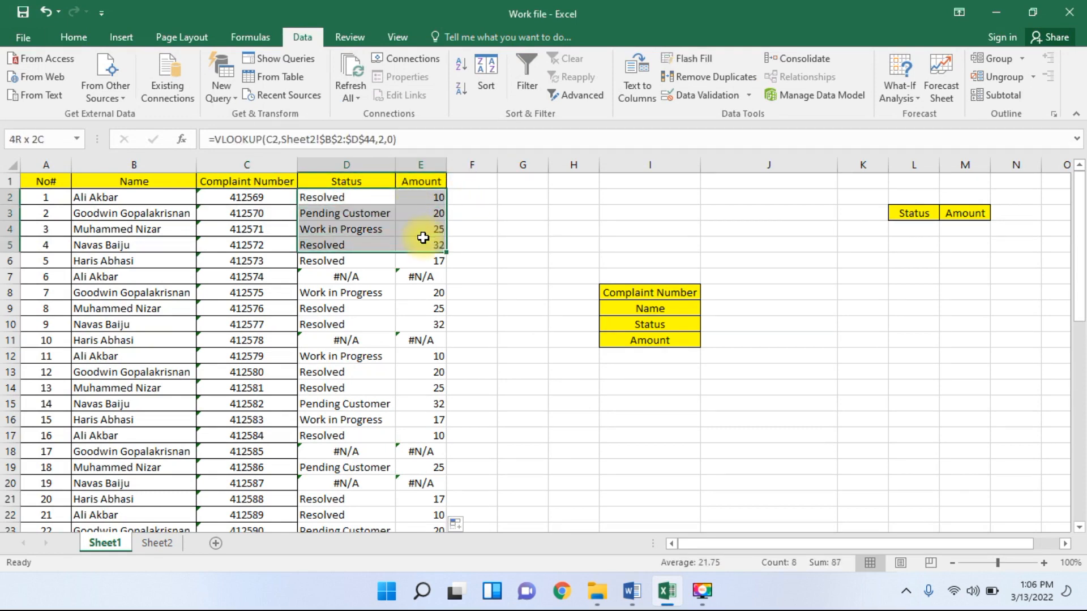
click(379, 203)
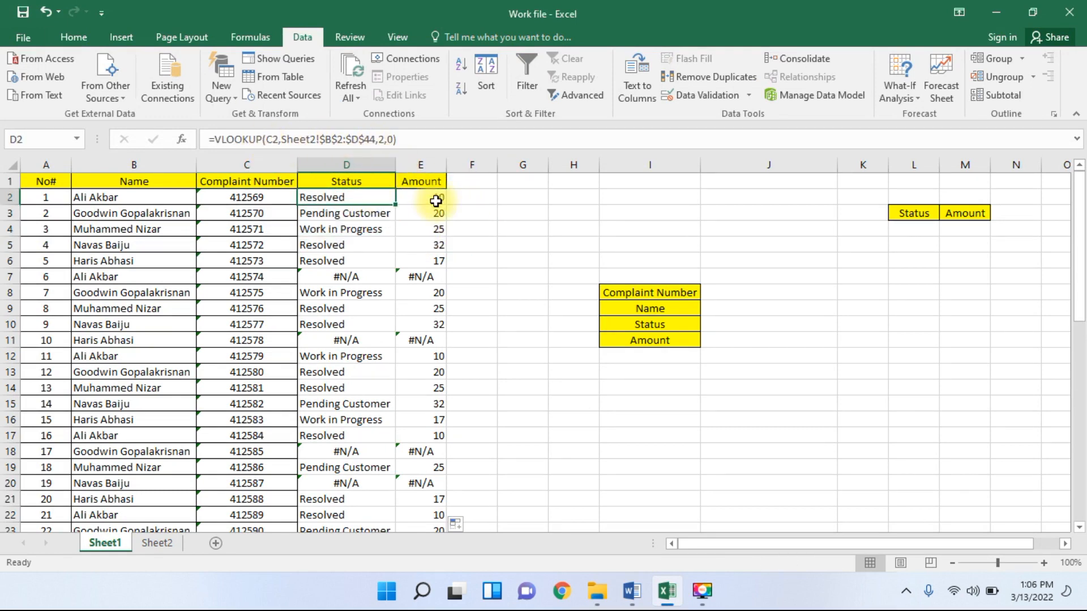
click(426, 200)
drag(349, 199, 429, 199)
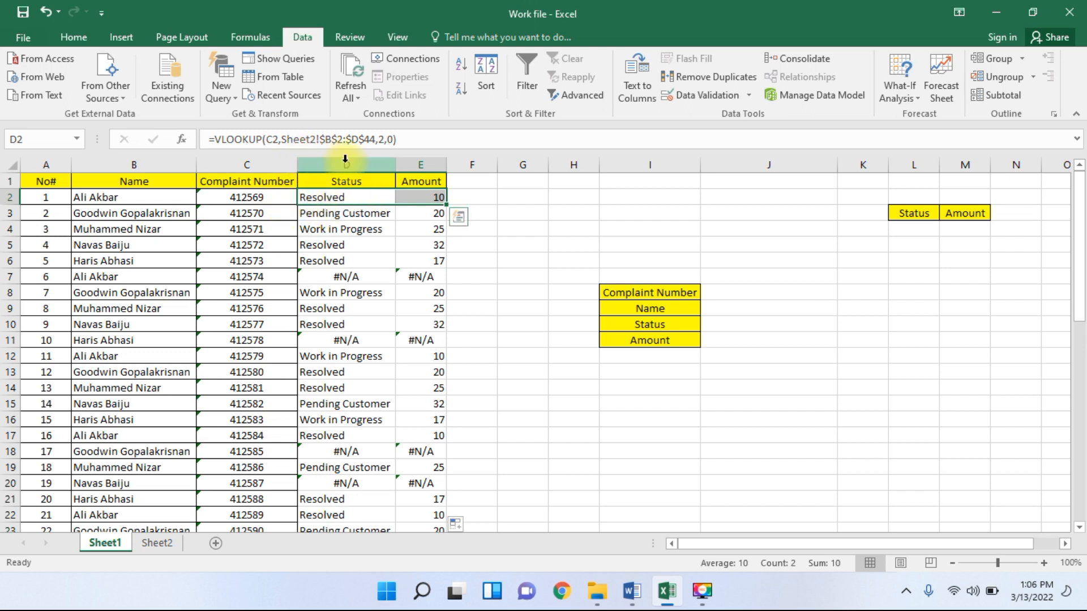
- Select the lookup results range D2:E51
click(365, 192)
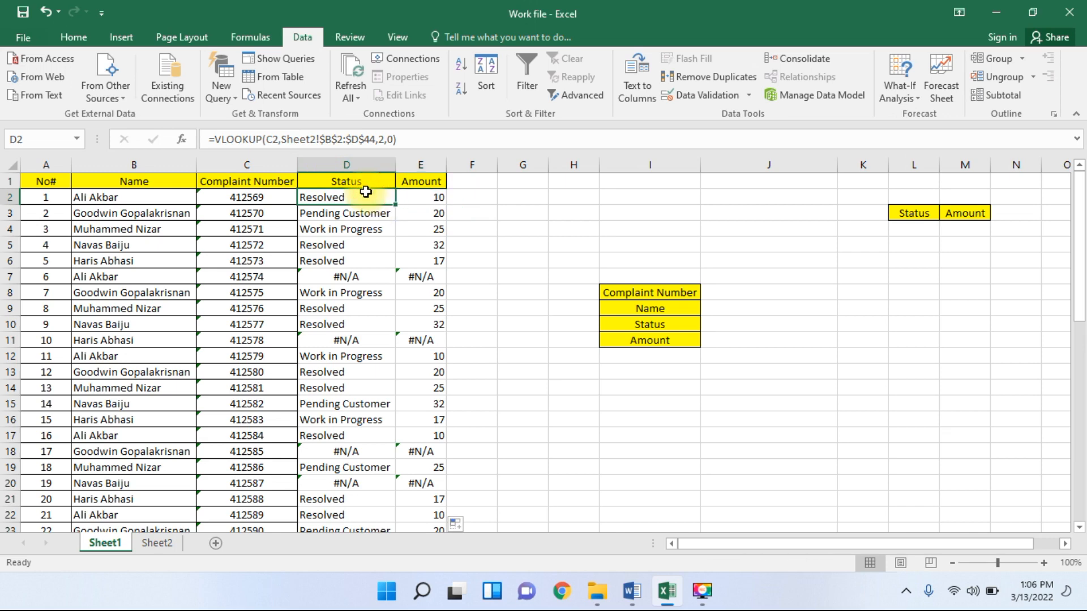
key(ctrl+shift+Right)
key(ctrl+shift+Down)
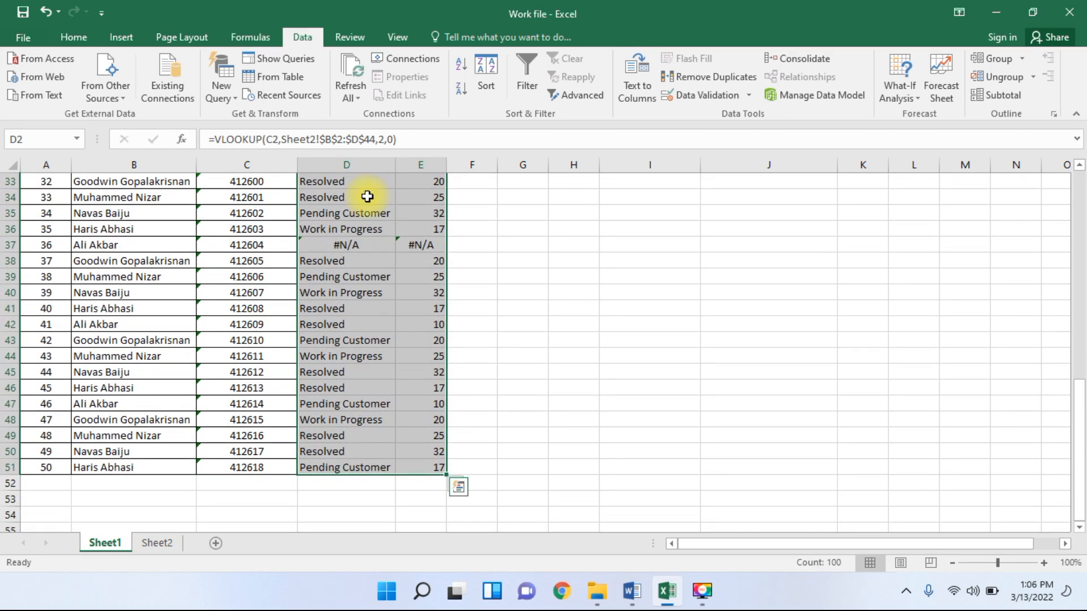
- Copy D2:E51 and paste it back over itself as Values only
right_click(368, 196)
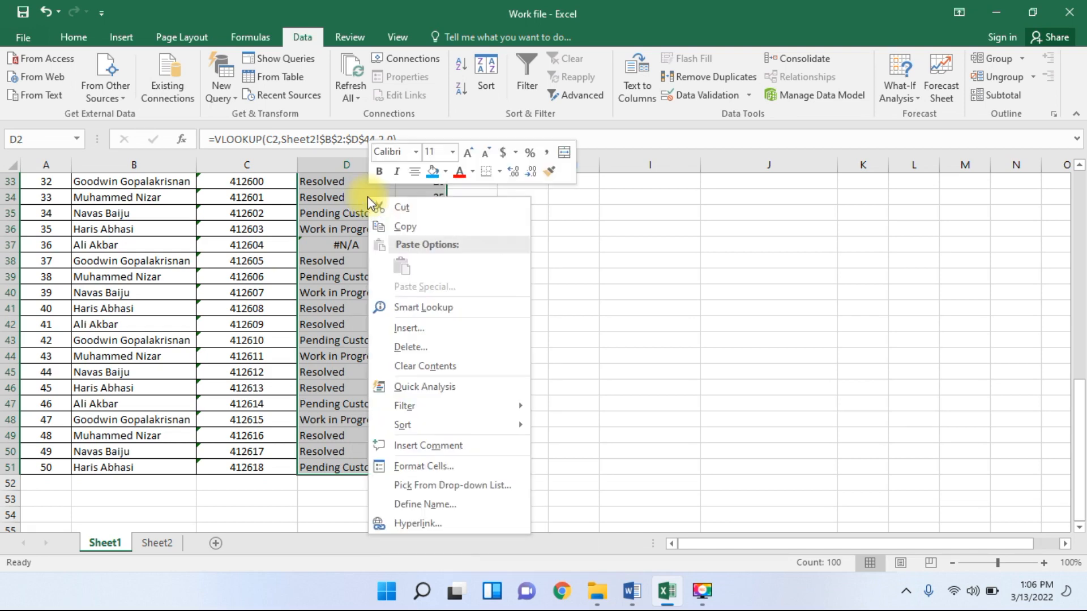
click(416, 223)
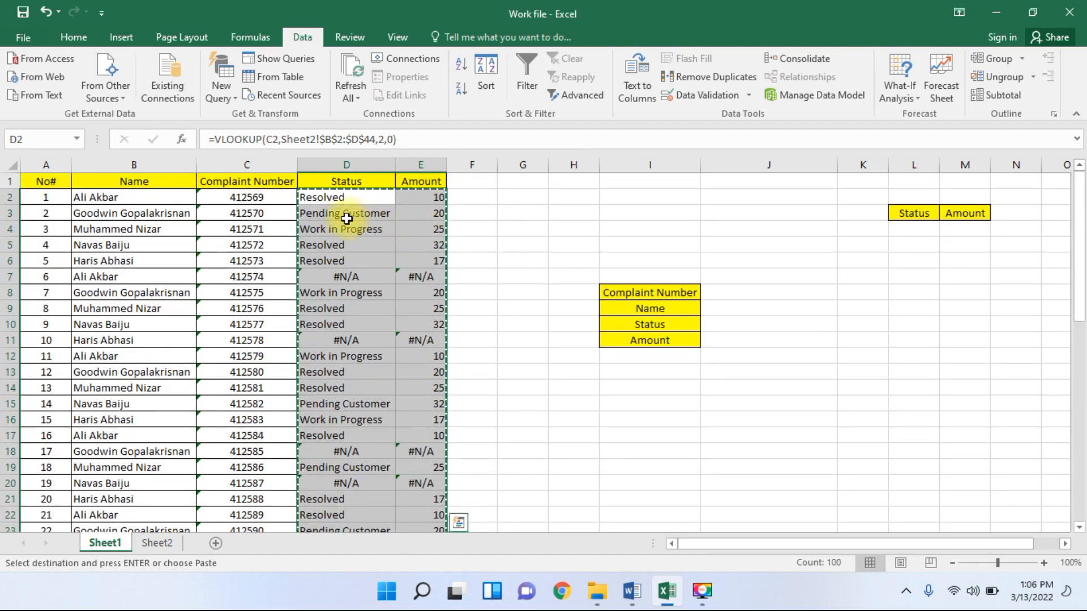
right_click(346, 219)
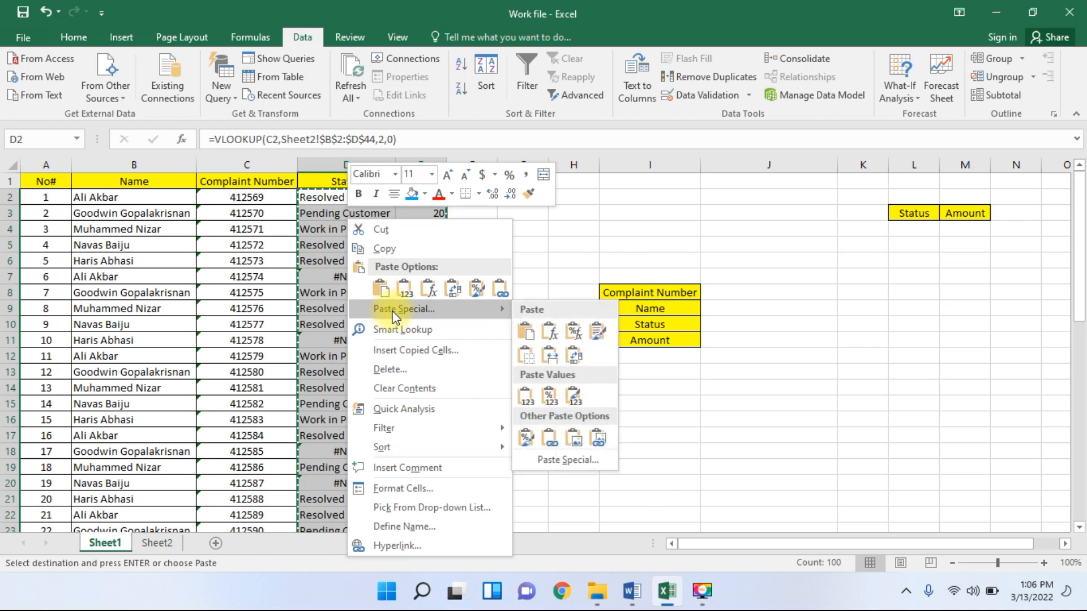
click(396, 309)
click(270, 252)
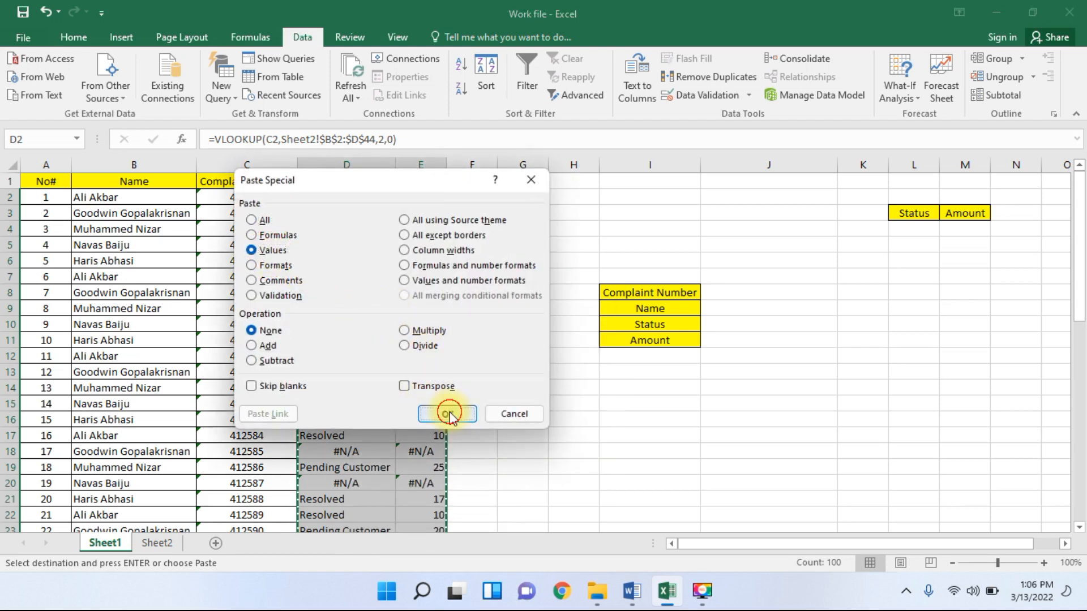
click(448, 415)
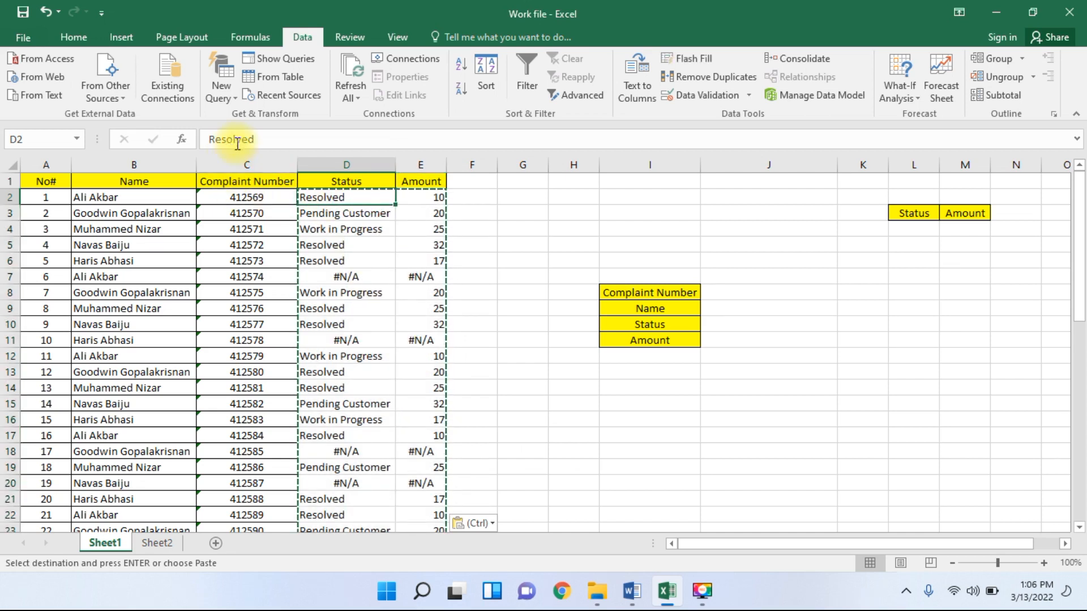
- Check that D4, E4 and the #N/A cell D7 now hold plain values
click(366, 326)
click(352, 235)
drag(301, 139, 242, 139)
click(341, 232)
click(423, 230)
click(391, 279)
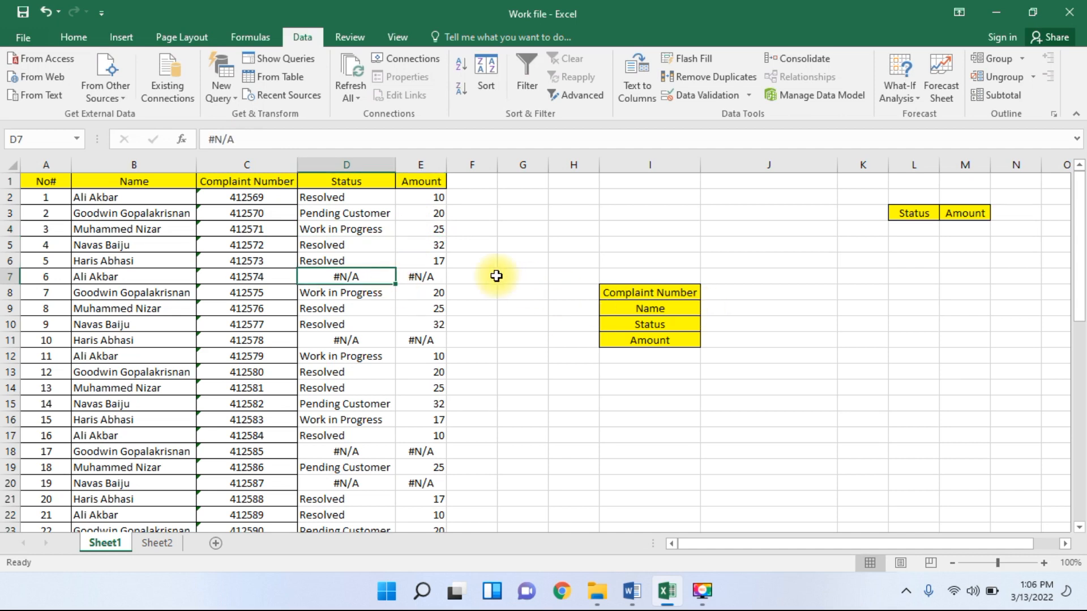
- Save the workbook and glance at the Word notes before returning to Excel
key(ctrl+s)
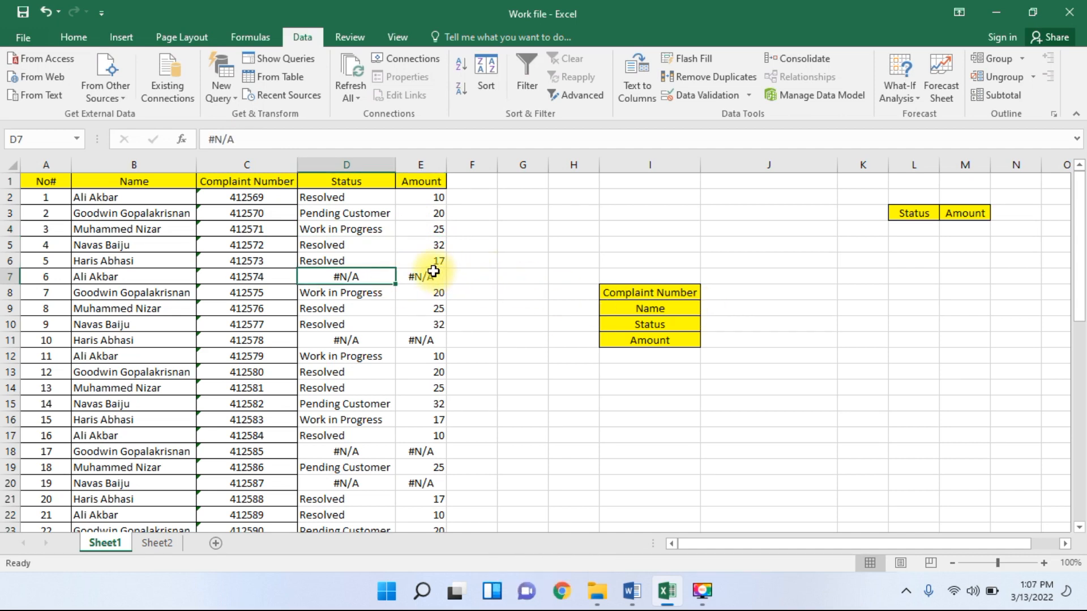
click(631, 591)
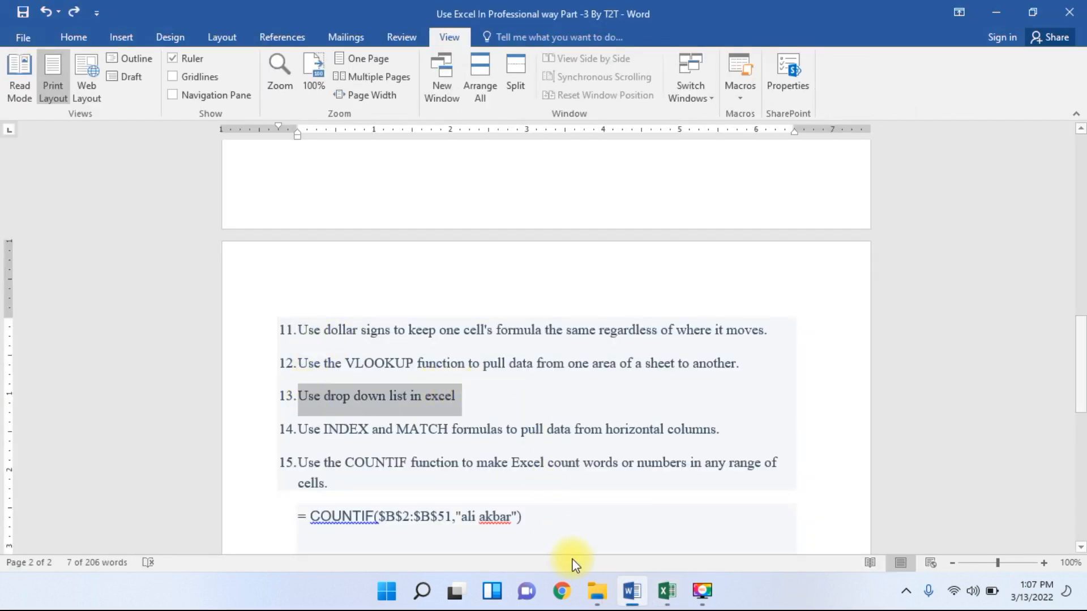
click(666, 598)
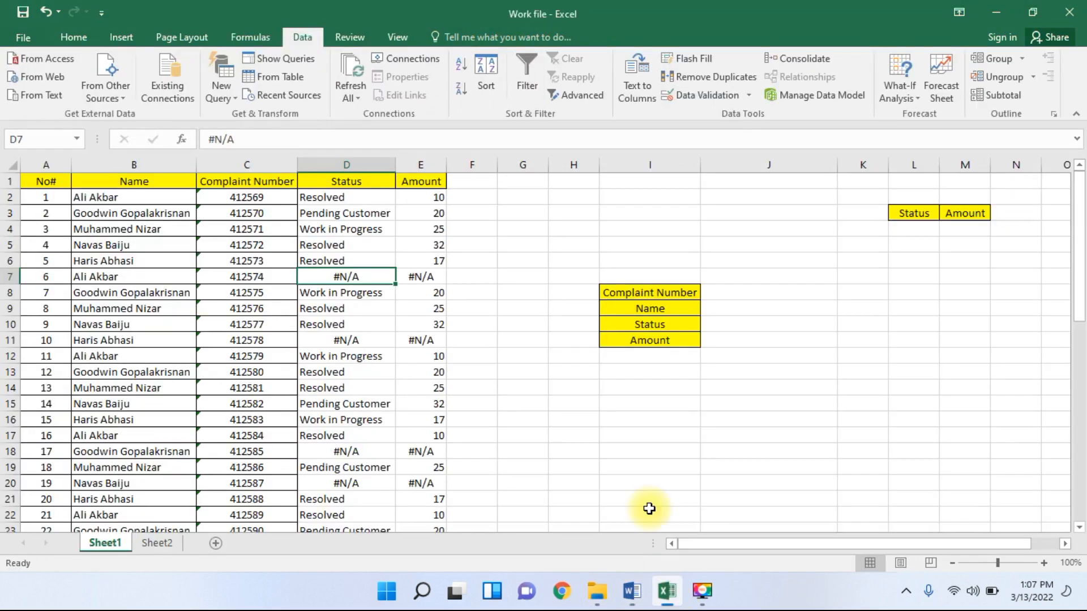
- Delete the spare Status and Amount header columns L and M
click(754, 294)
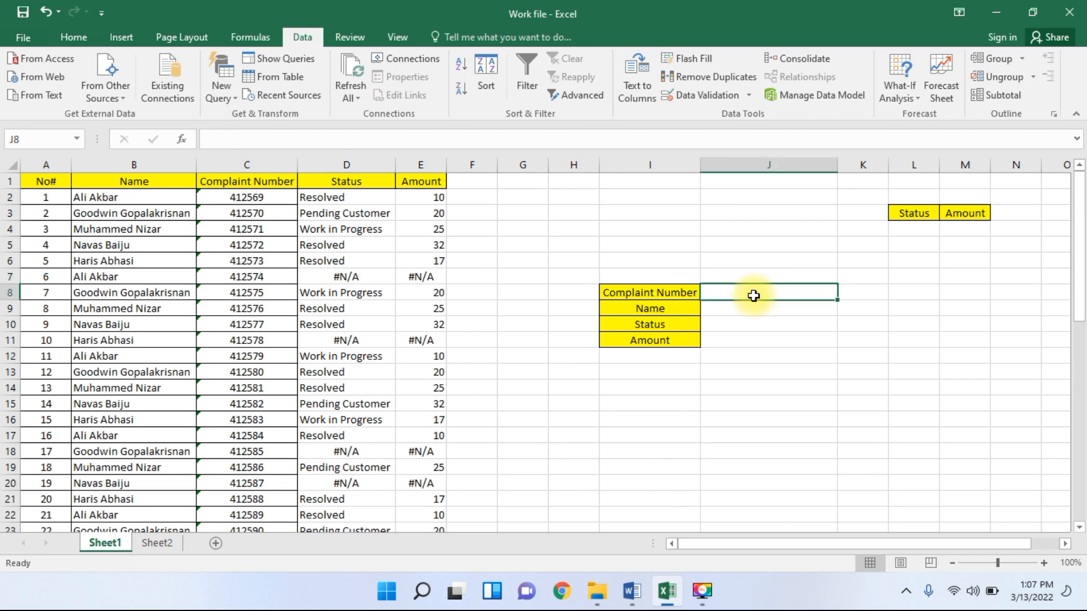
drag(900, 166, 963, 165)
right_click(963, 166)
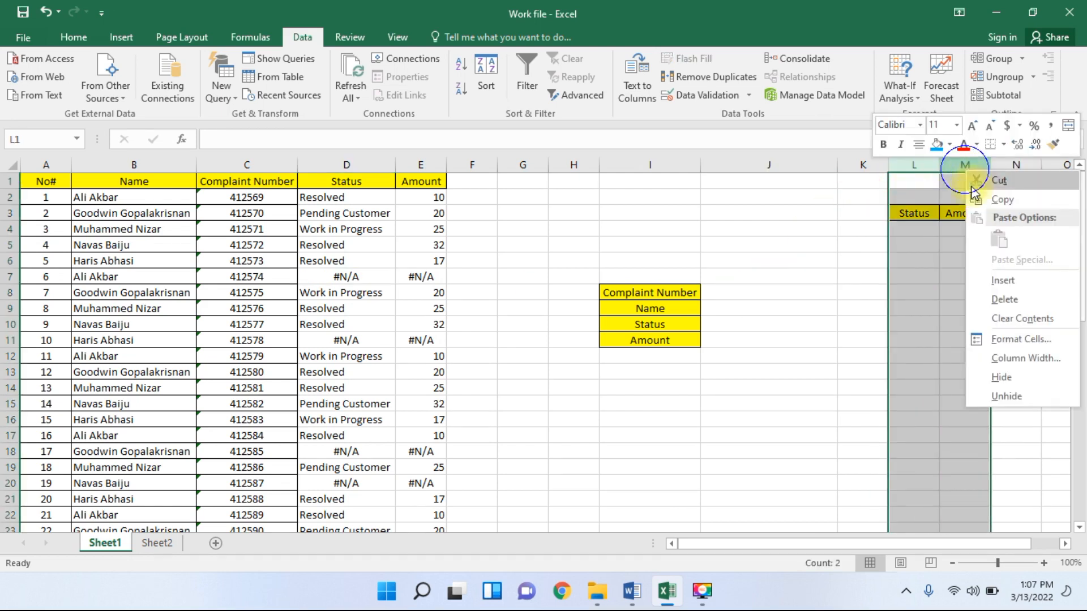
click(1004, 299)
click(772, 295)
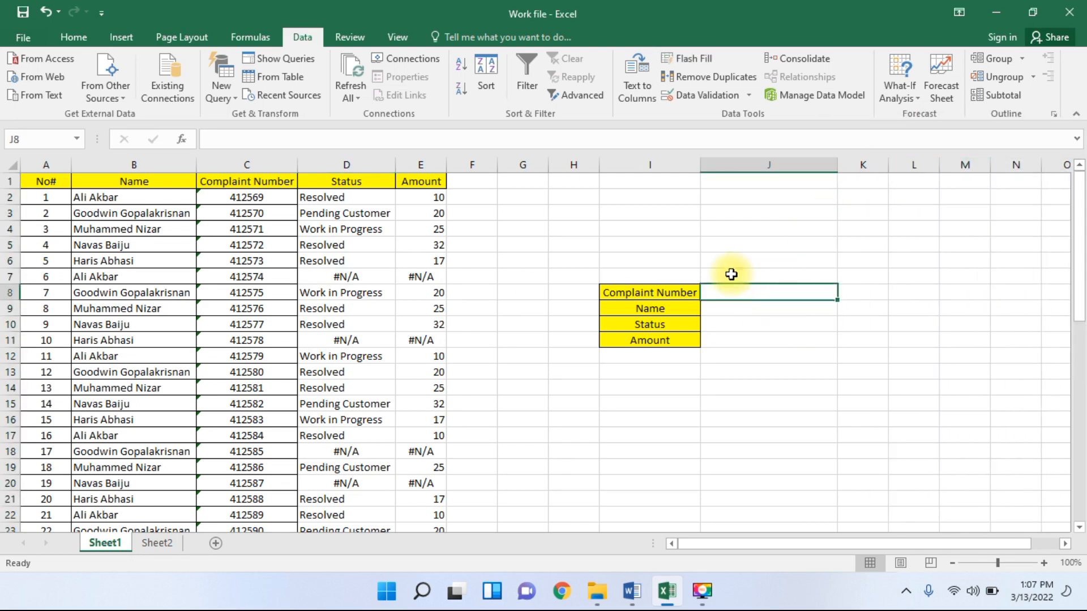
drag(223, 197, 215, 414)
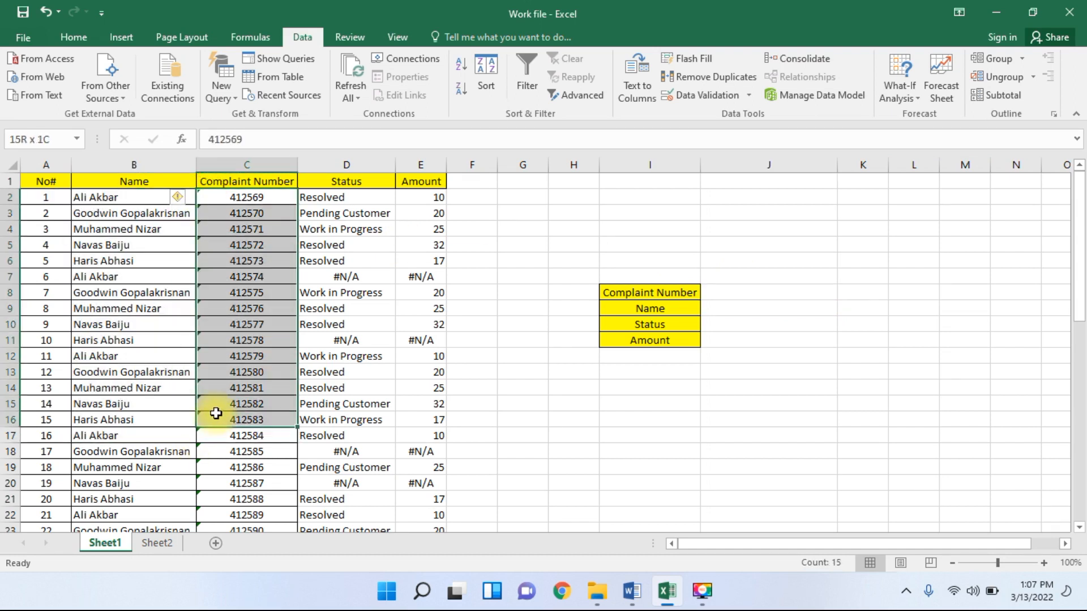
- Open Data Validation for J8 and set Allow to List
click(765, 294)
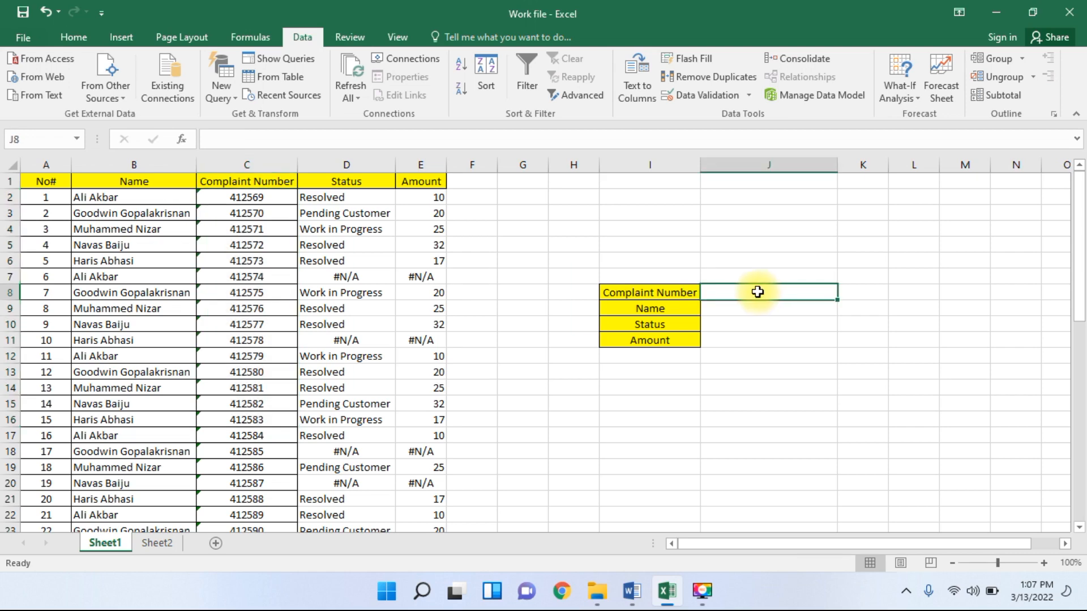
click(73, 37)
click(304, 40)
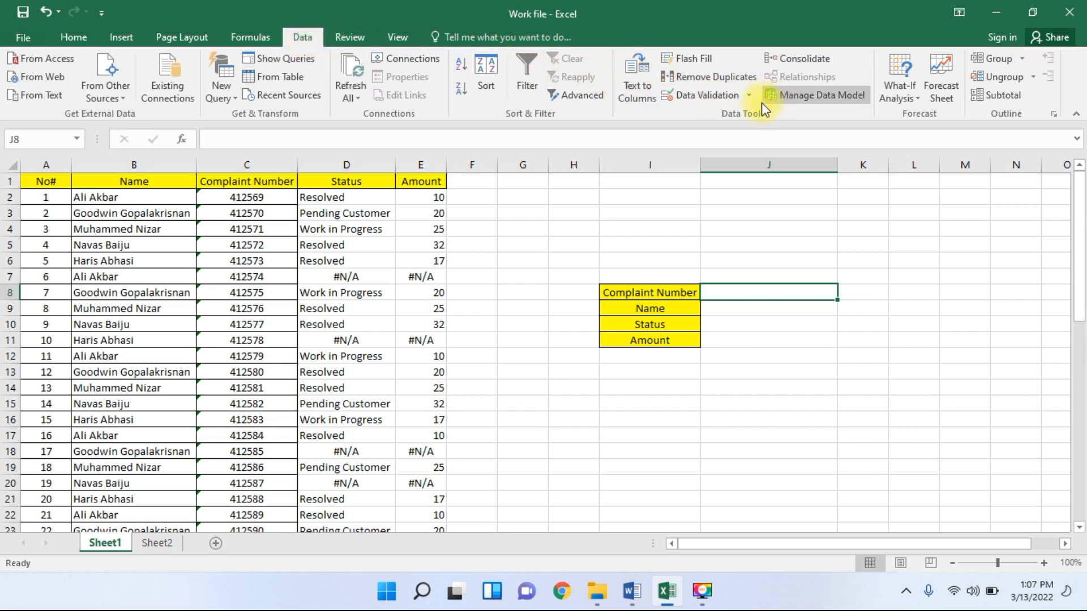
click(735, 93)
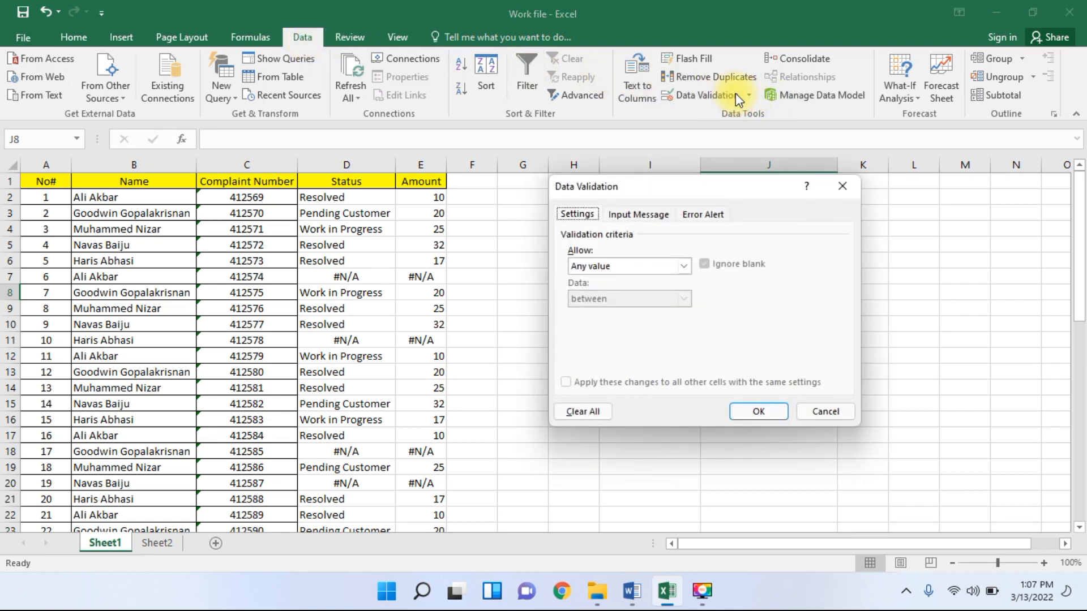
click(683, 266)
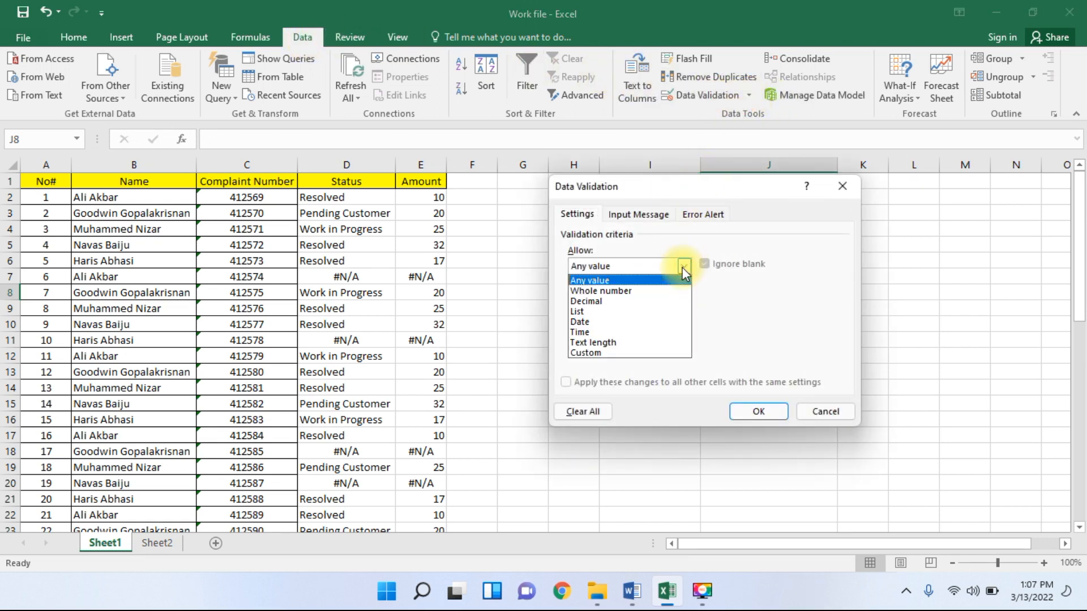
click(682, 267)
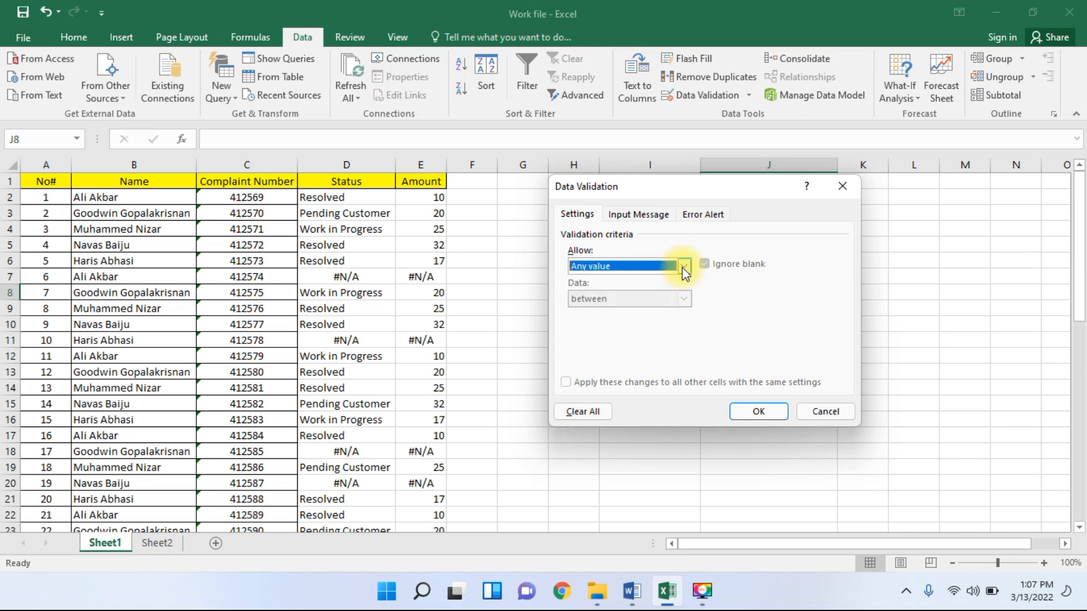
click(638, 266)
click(610, 306)
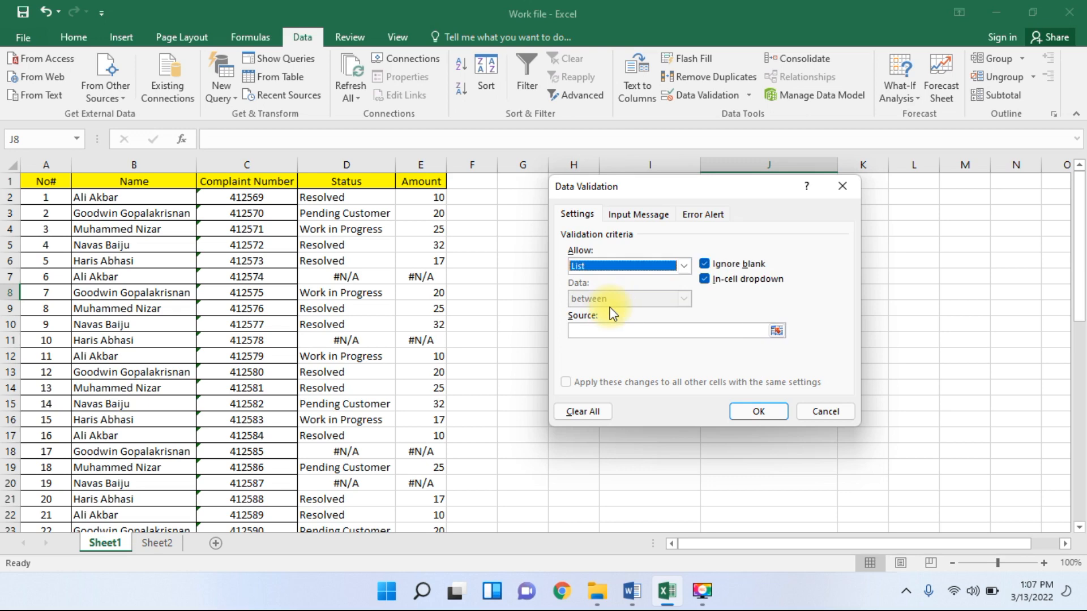
- Set the list source to =$C$2:$C$51 and apply the dropdown
click(776, 332)
click(266, 201)
key(ctrl+shift+Down)
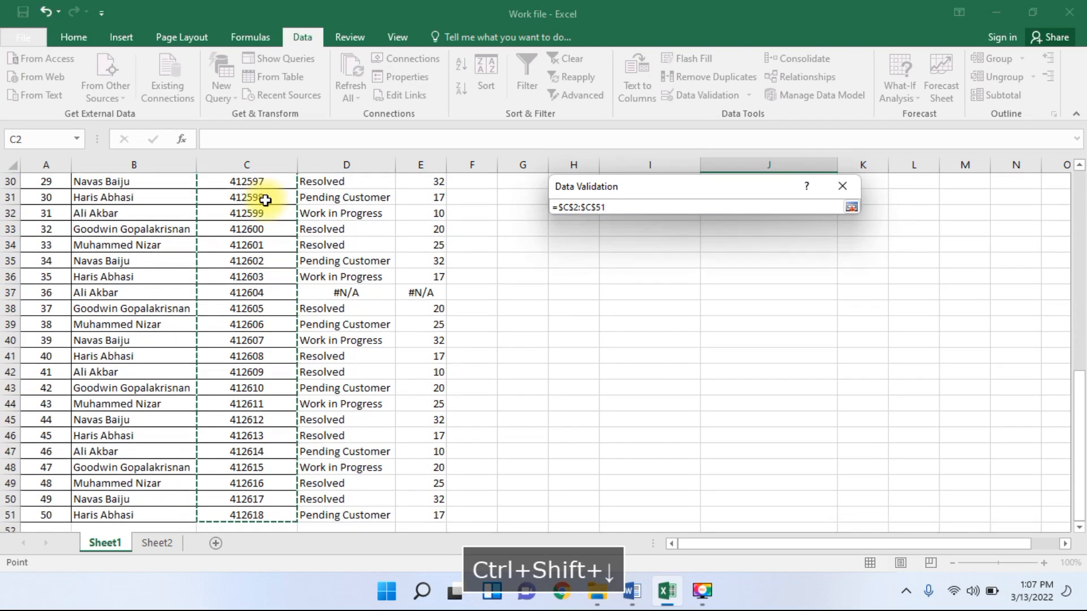
key(Return)
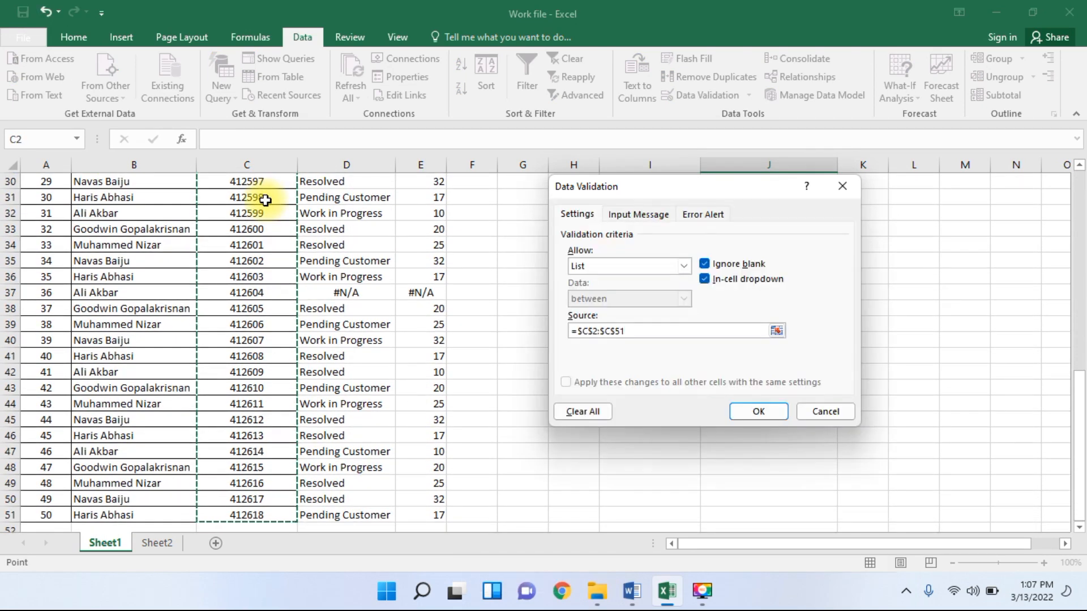
click(773, 411)
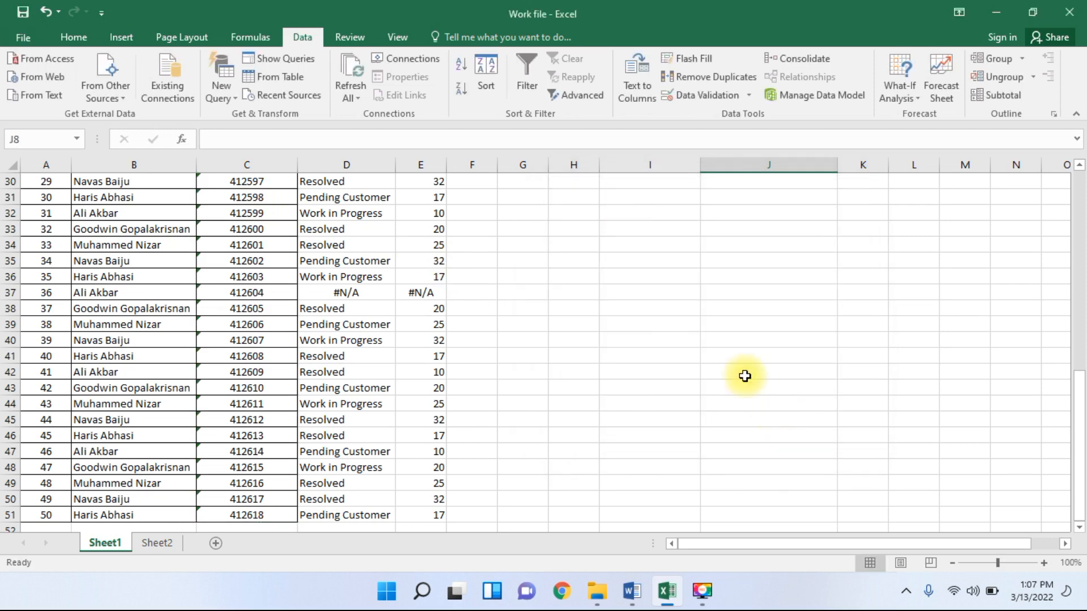
scroll(698, 332, up, 10)
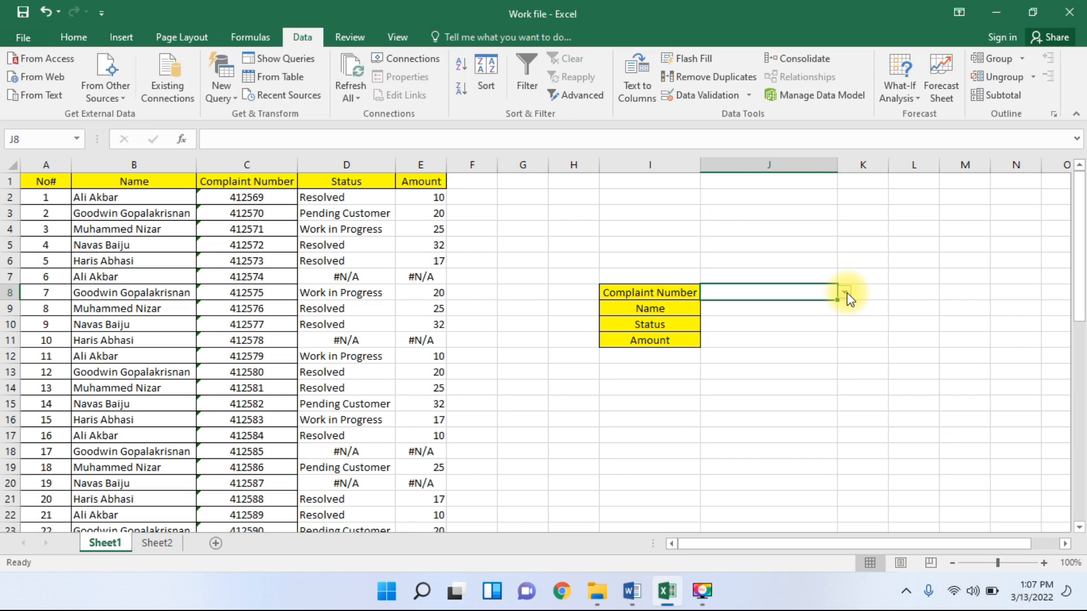
click(845, 293)
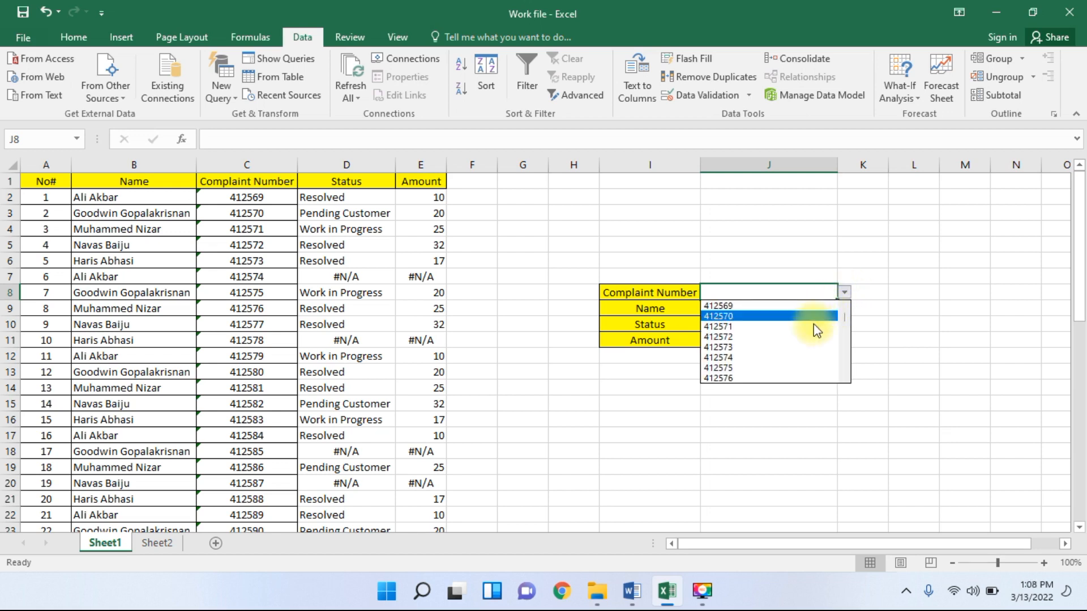
drag(845, 321, 846, 376)
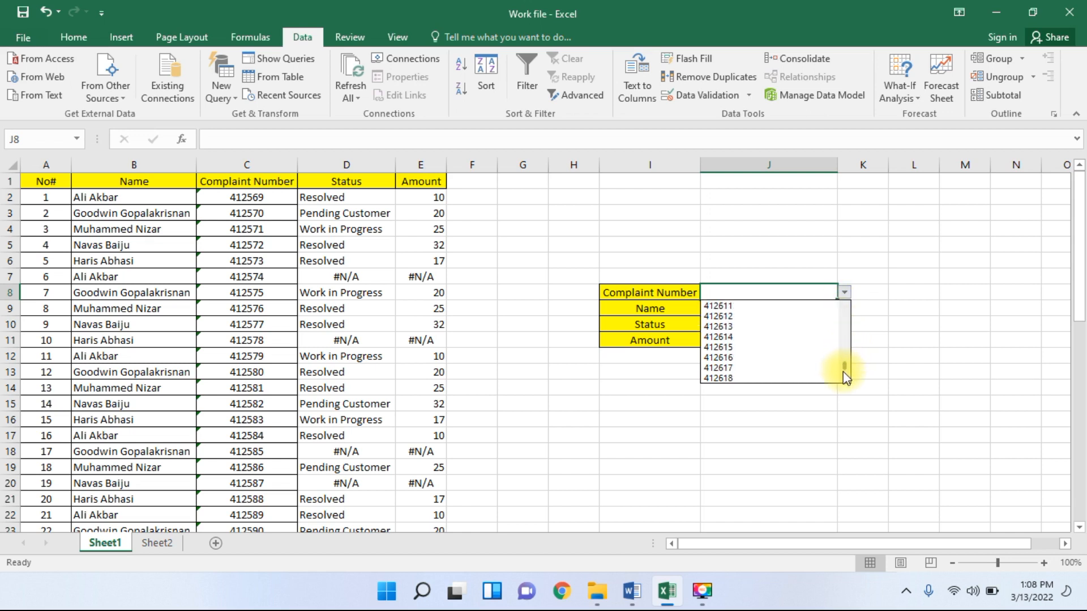
click(926, 312)
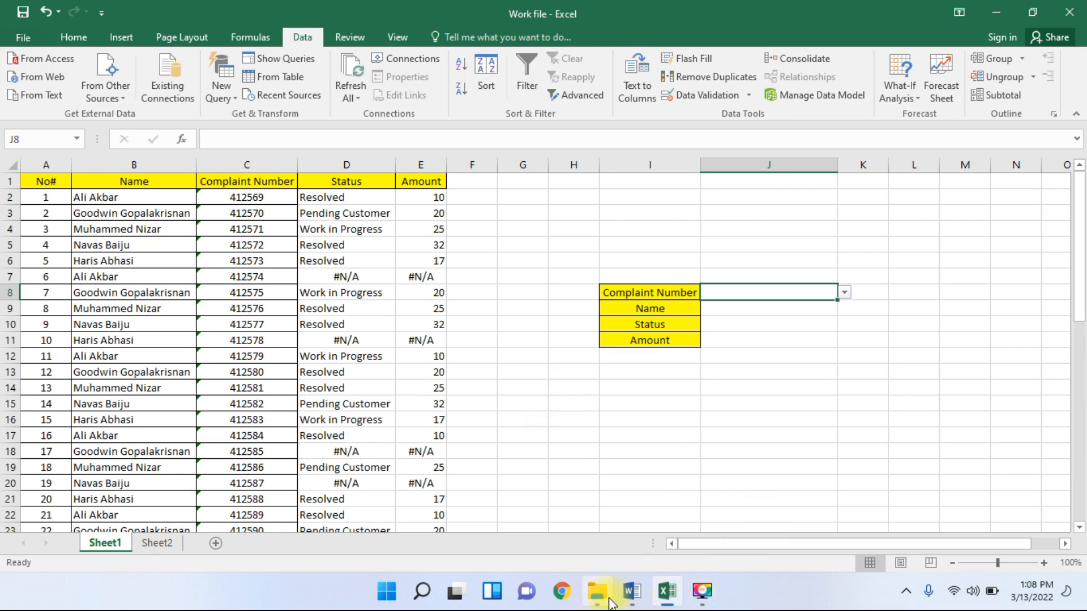
click(630, 591)
- Read item 14 of the Word notes, selecting the word MATCH, then return to Excel
scroll(390, 362, down, 1)
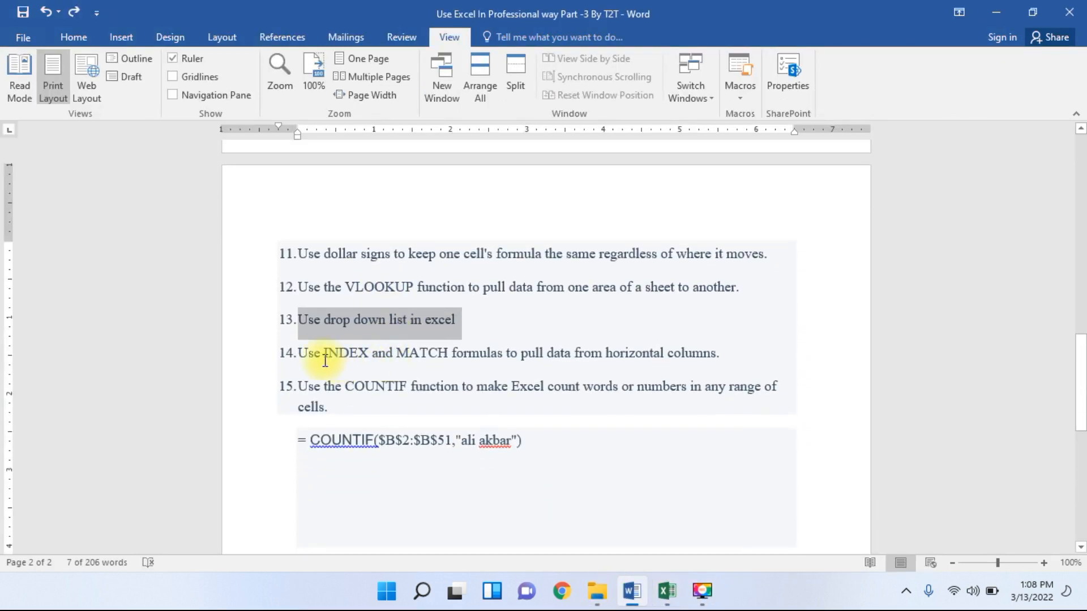
drag(300, 352, 439, 355)
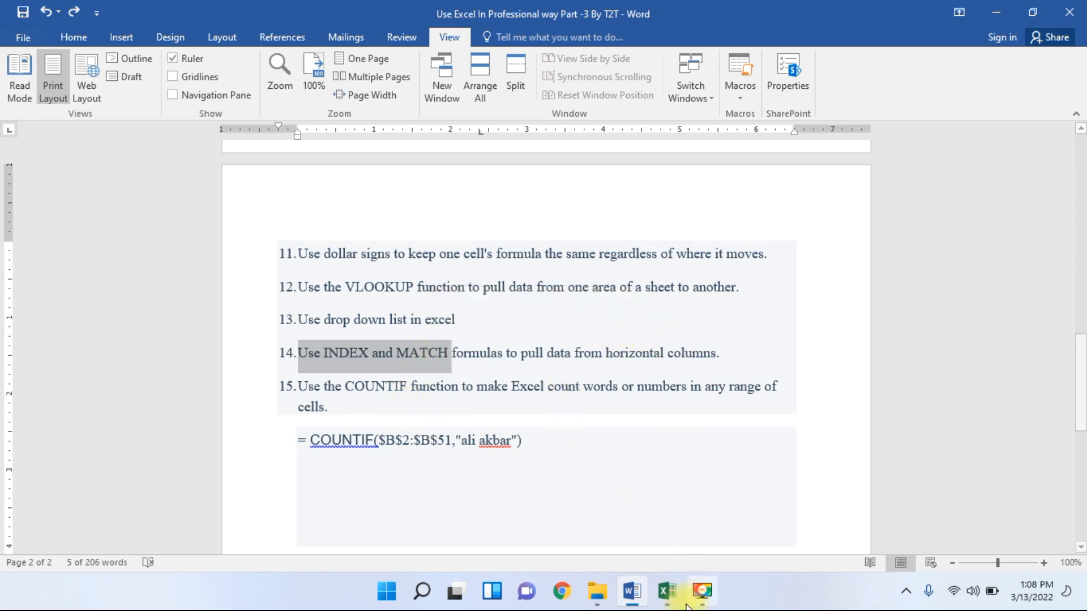
double_click(427, 357)
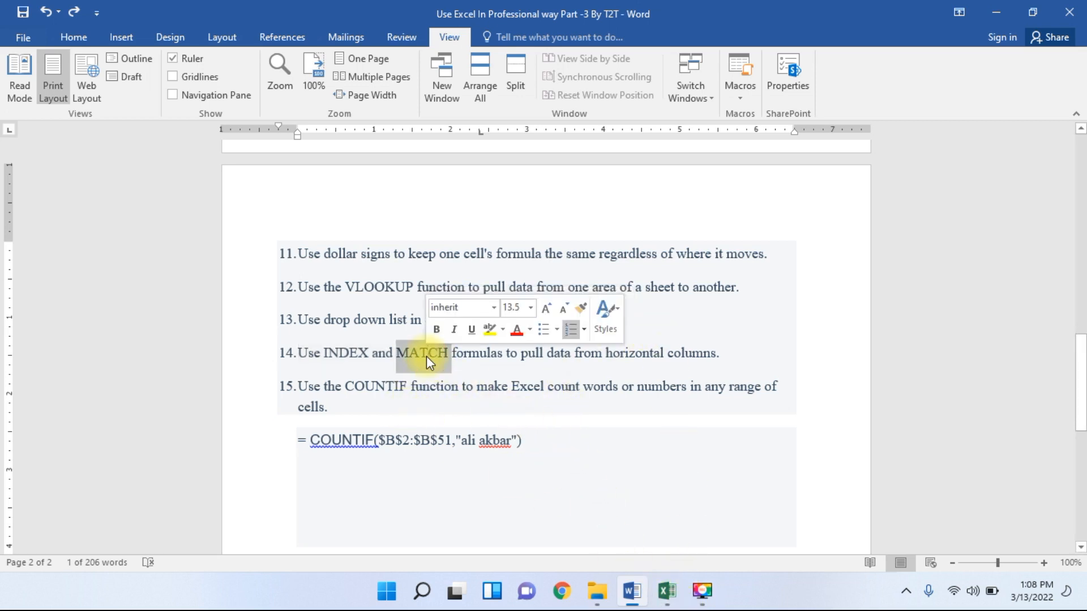
click(666, 591)
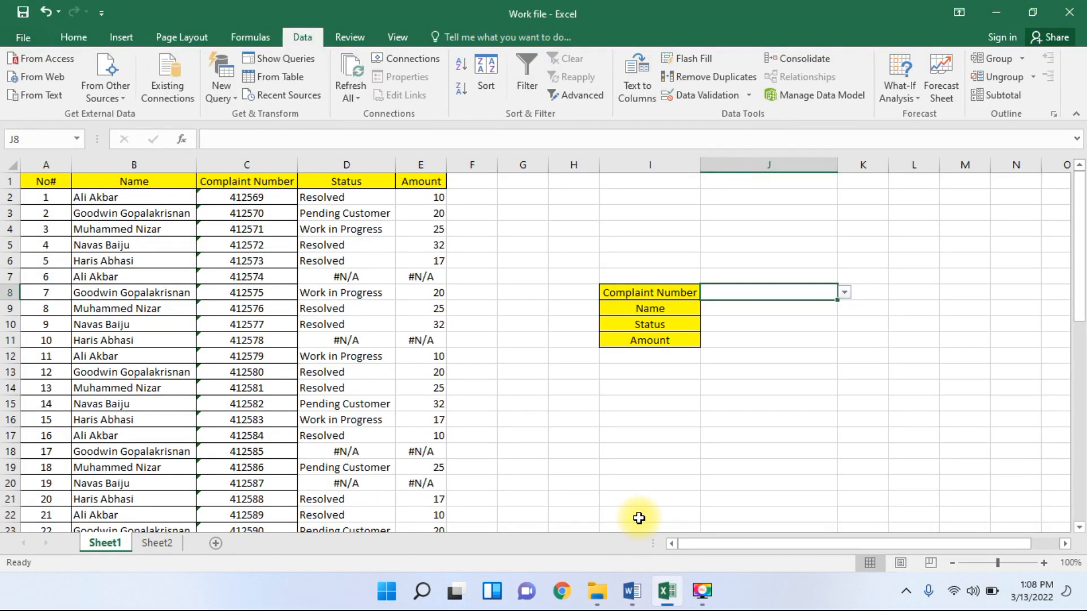
- Point out the Name, Status and Amount cells, then choose 412570 from J8's dropdown
click(626, 387)
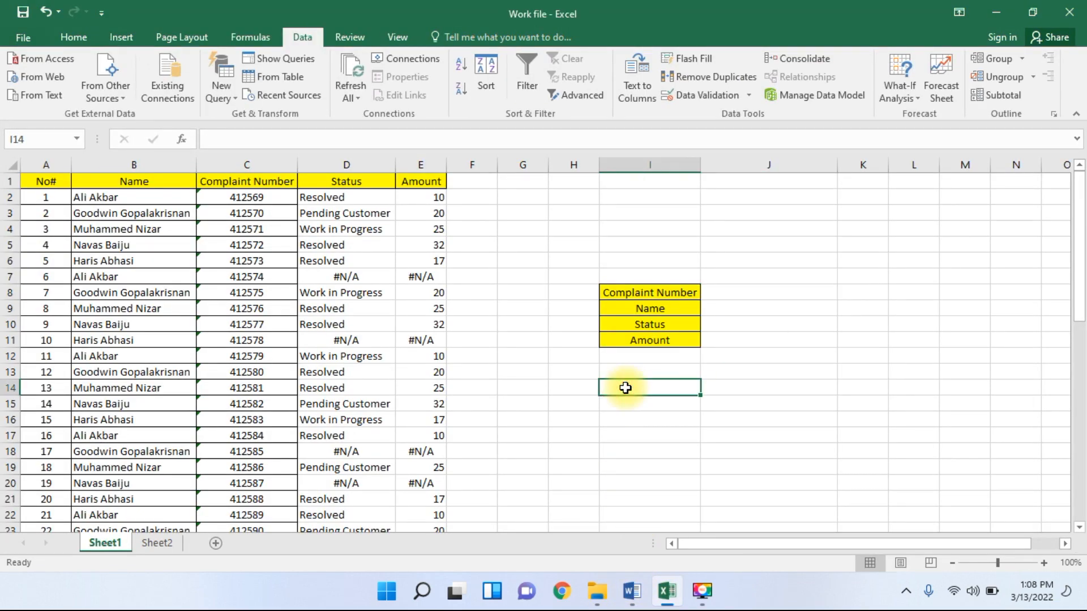
click(731, 314)
click(726, 324)
click(727, 340)
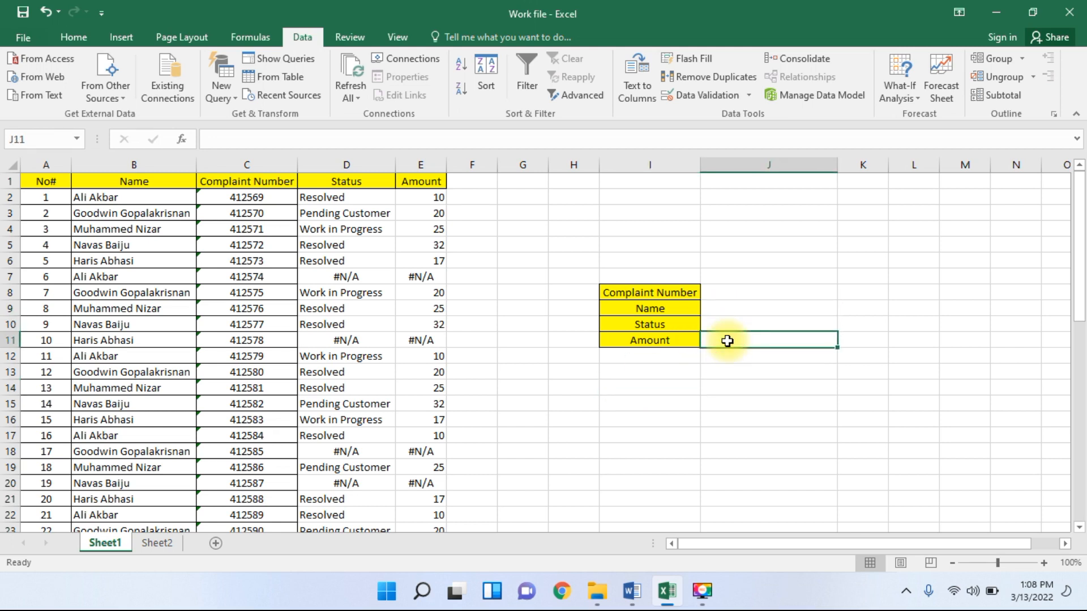
click(734, 291)
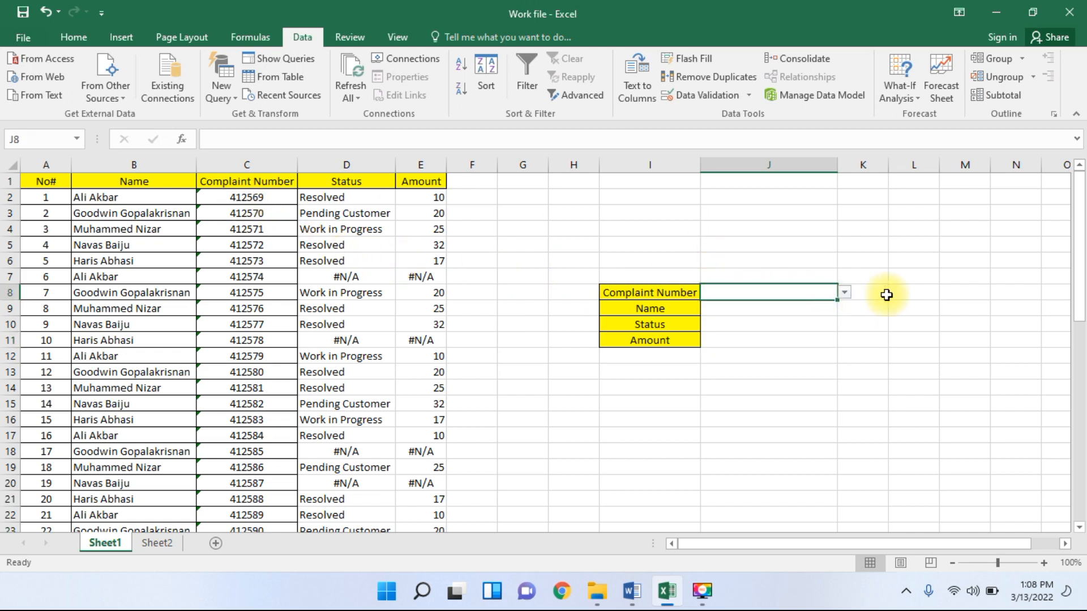
click(843, 292)
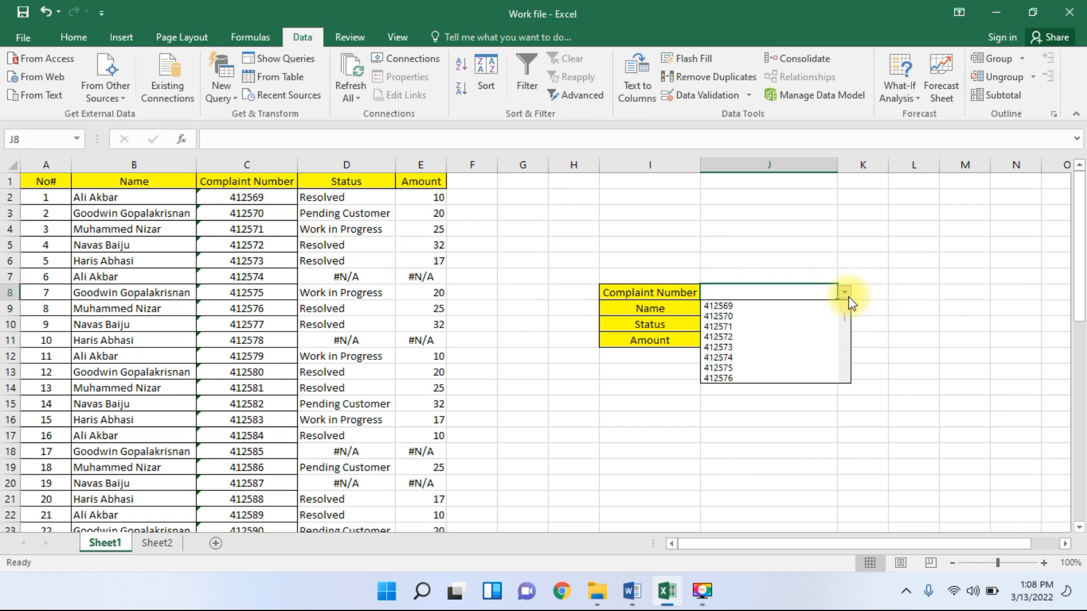
click(768, 314)
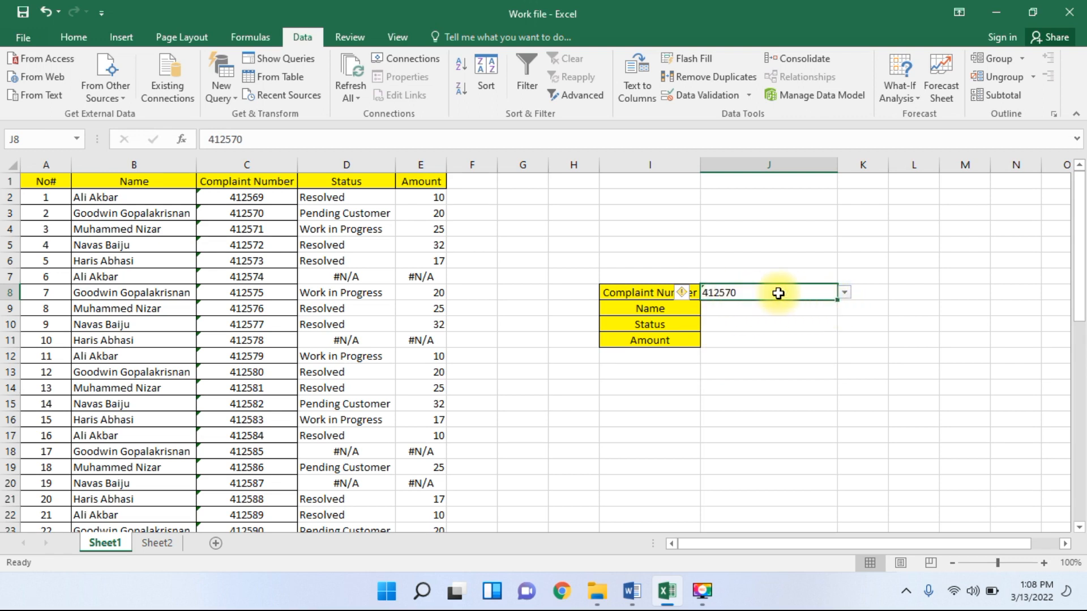
- Review the blank result cells J9:J11 and select J9 for the Name formula
click(735, 309)
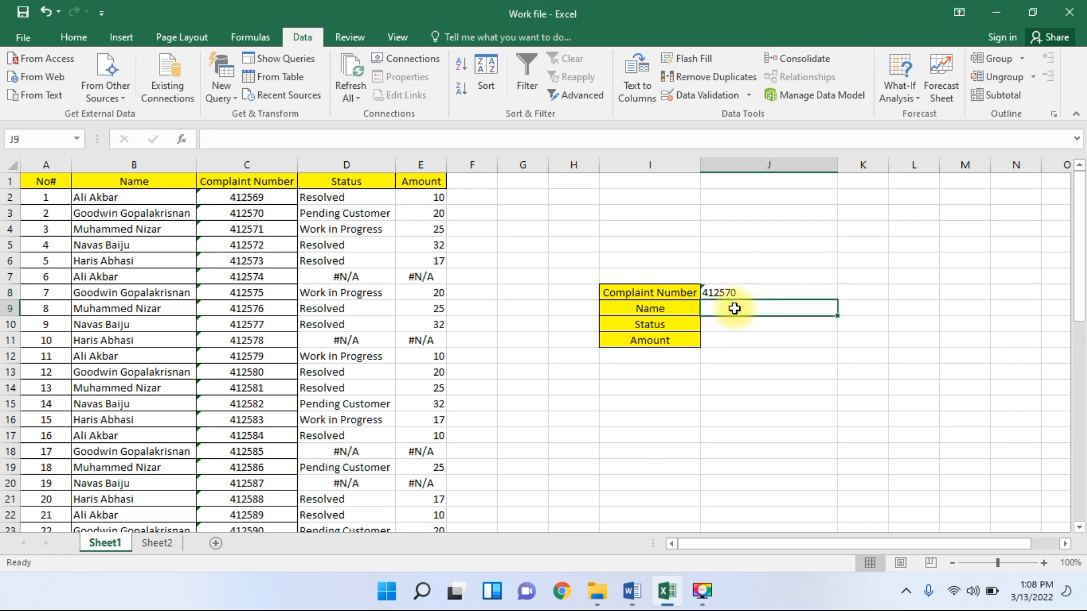
click(729, 323)
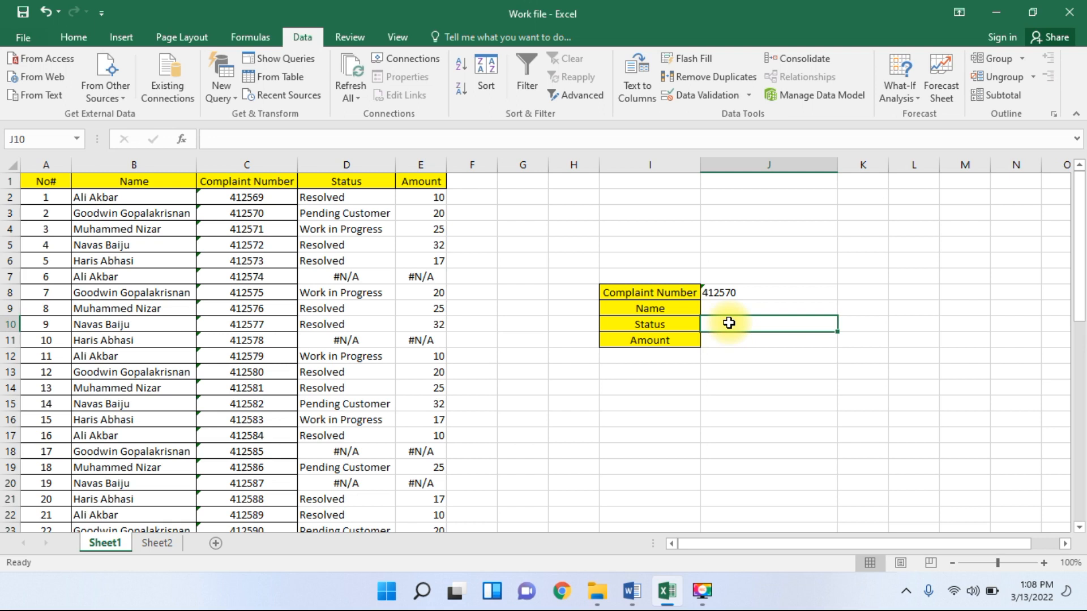
click(725, 340)
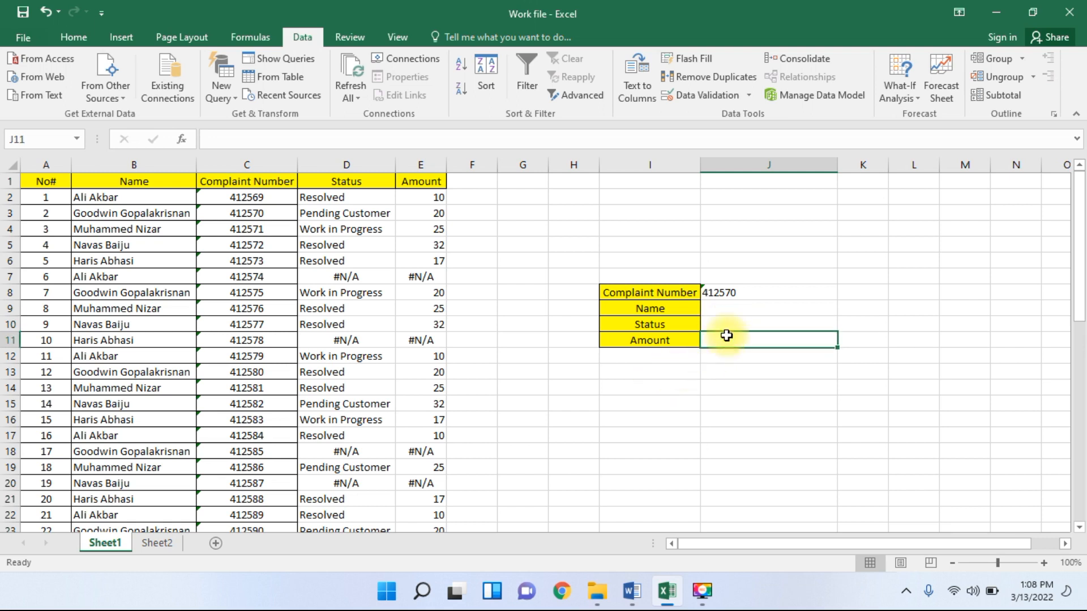
drag(736, 308, 731, 338)
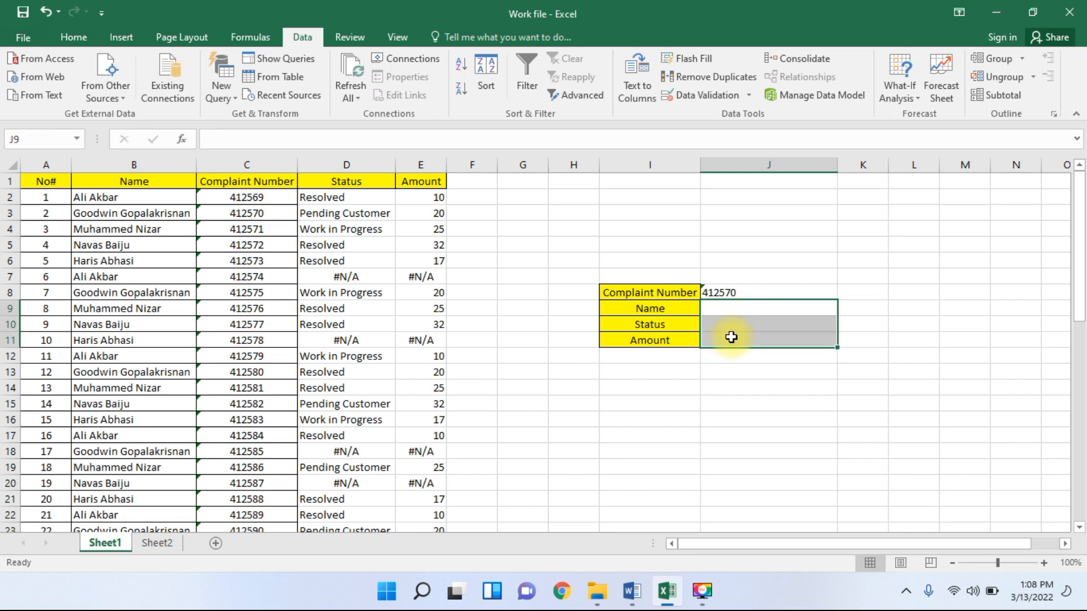
click(709, 376)
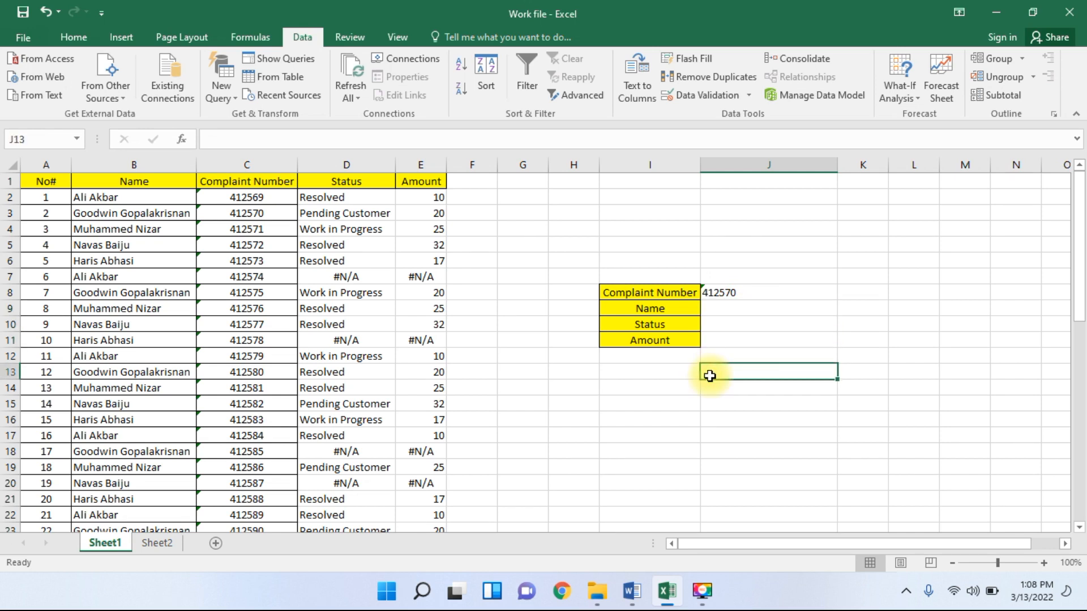
click(739, 310)
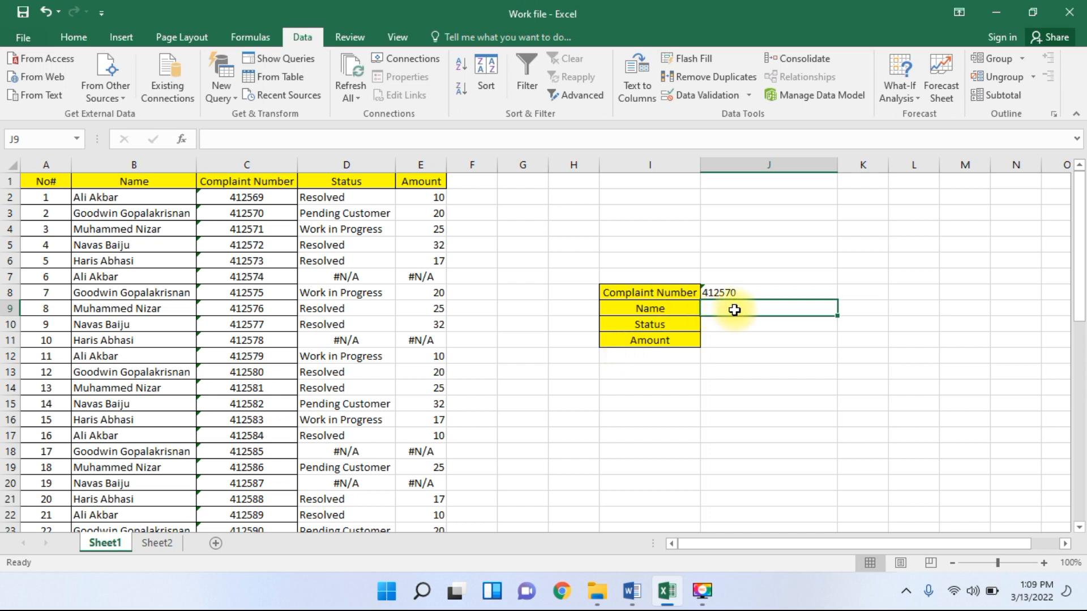
click(738, 290)
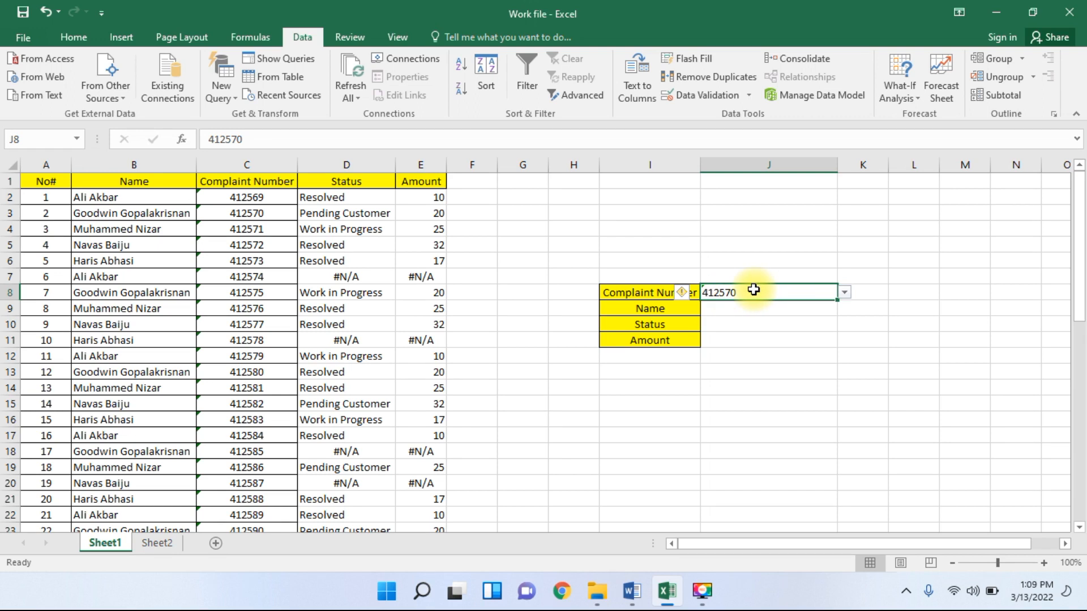
click(730, 312)
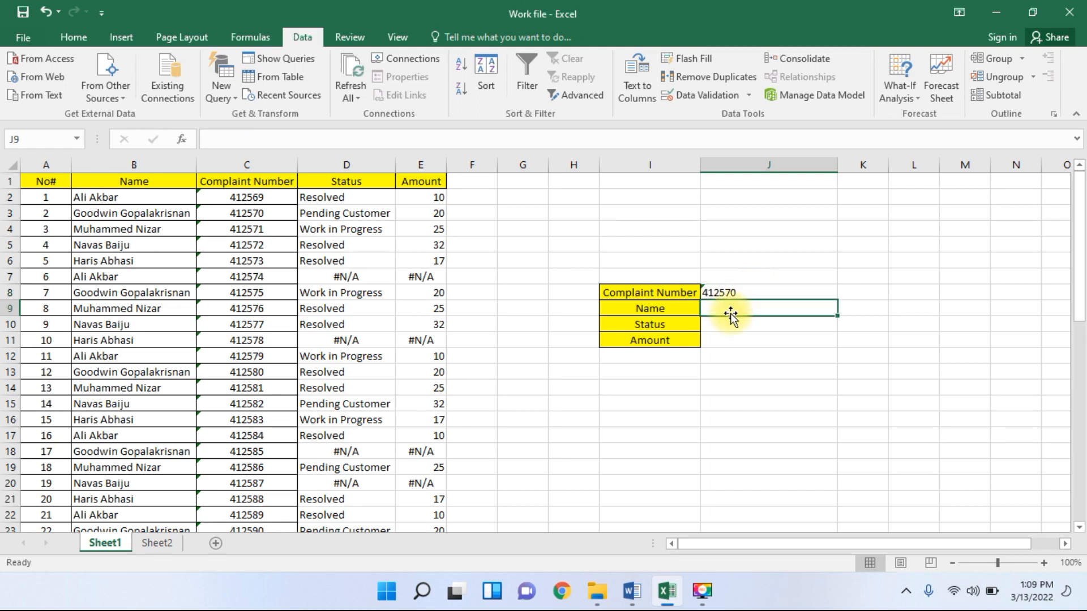
- Start J9's formula as =INDEX($A$2:$E$51, over the whole complaint table
click(275, 138)
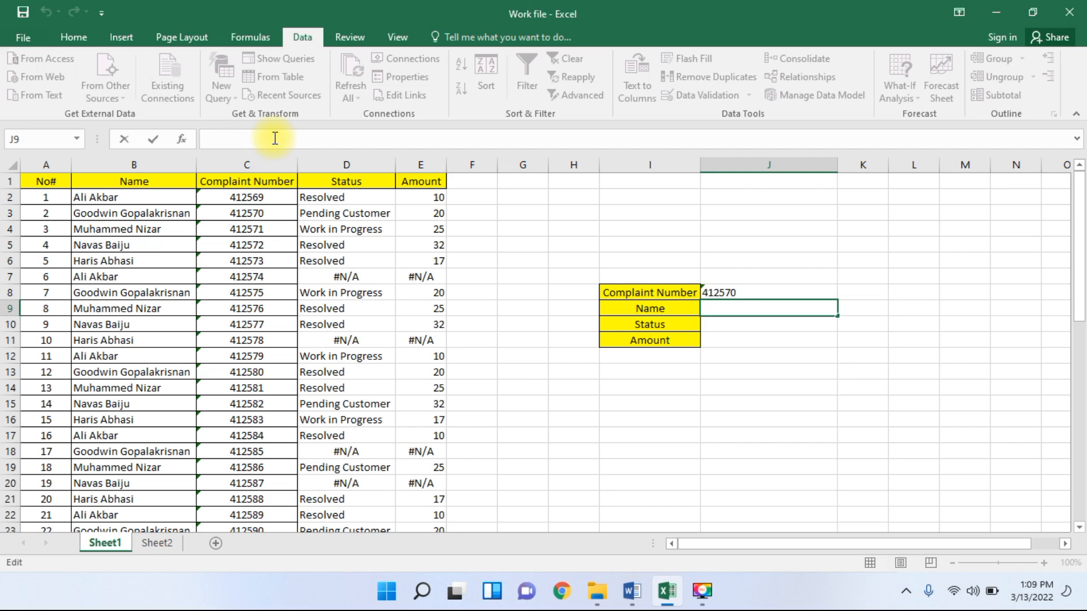
text(=ind)
key(Tab)
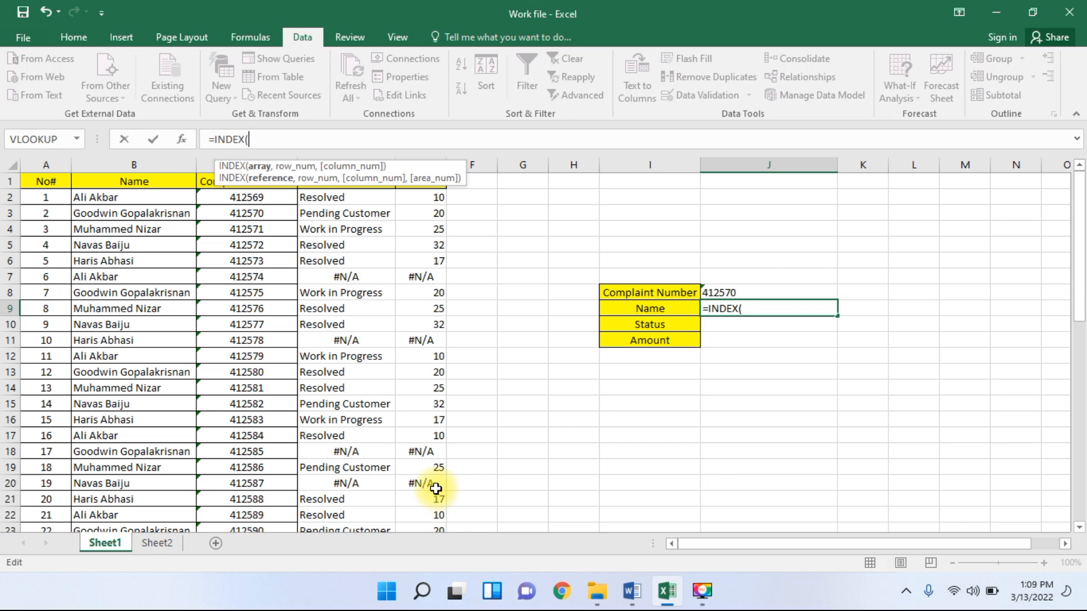
click(52, 196)
key(ctrl+shift+Right)
key(ctrl+shift+Down)
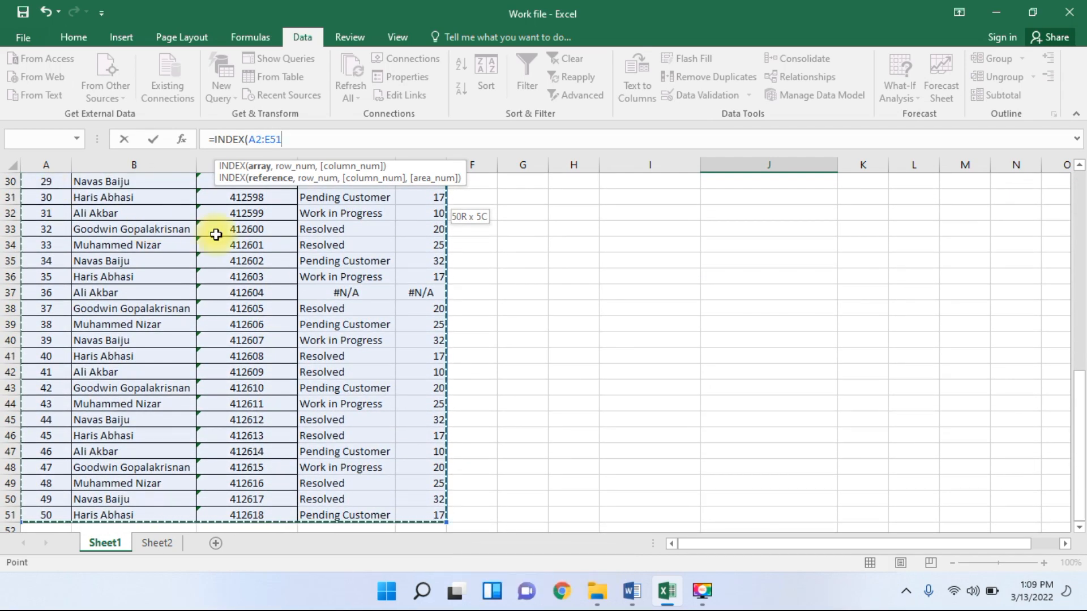
key(F4)
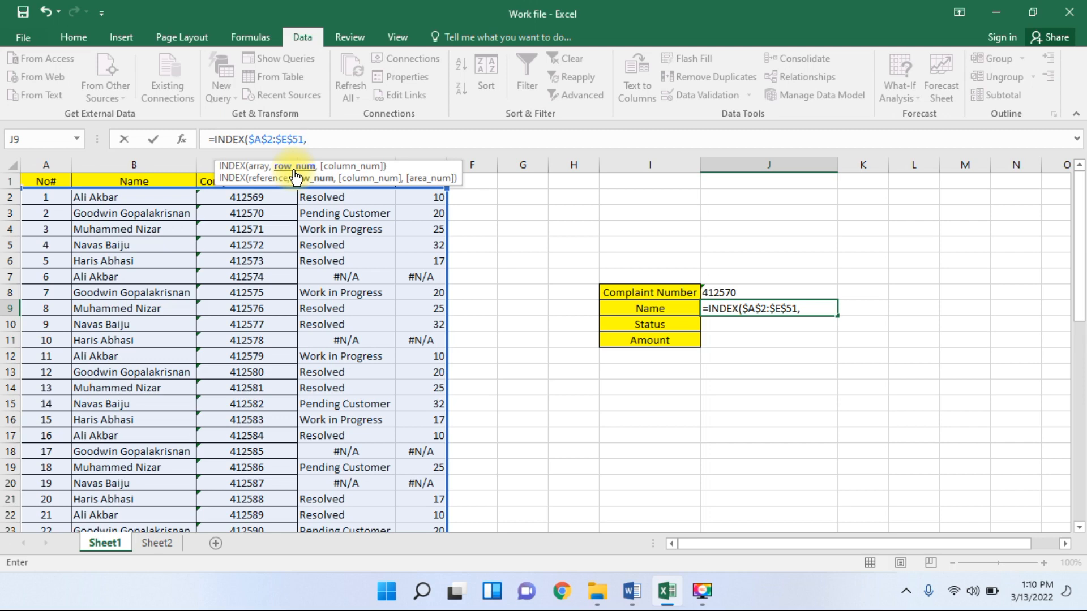
- Add MATCH(J8,$C$2:$C$51, to J9's formula to find the complaint's row
text(ma)
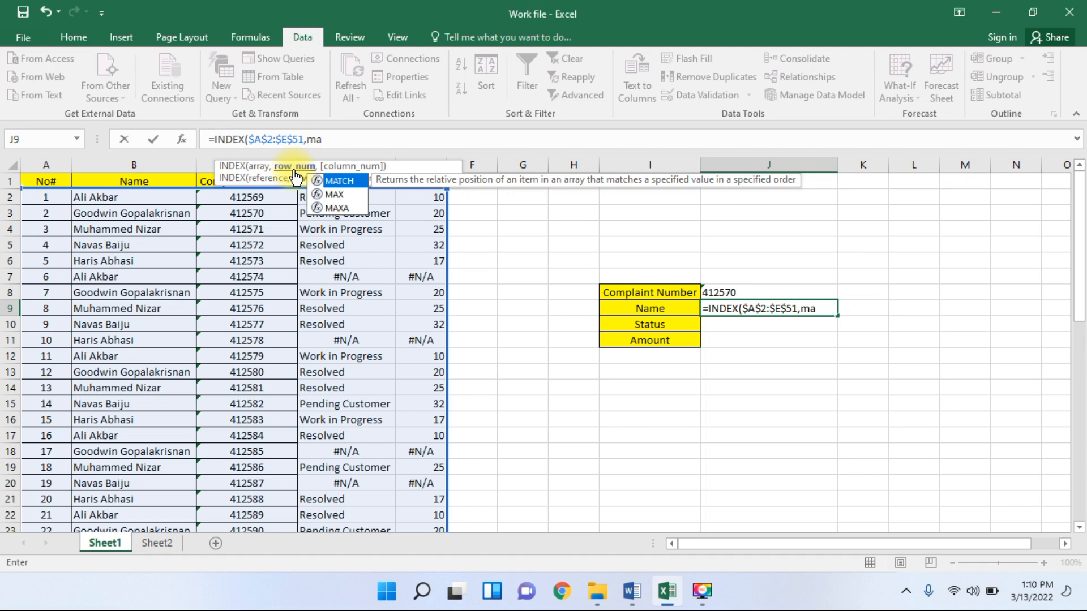
key(Tab)
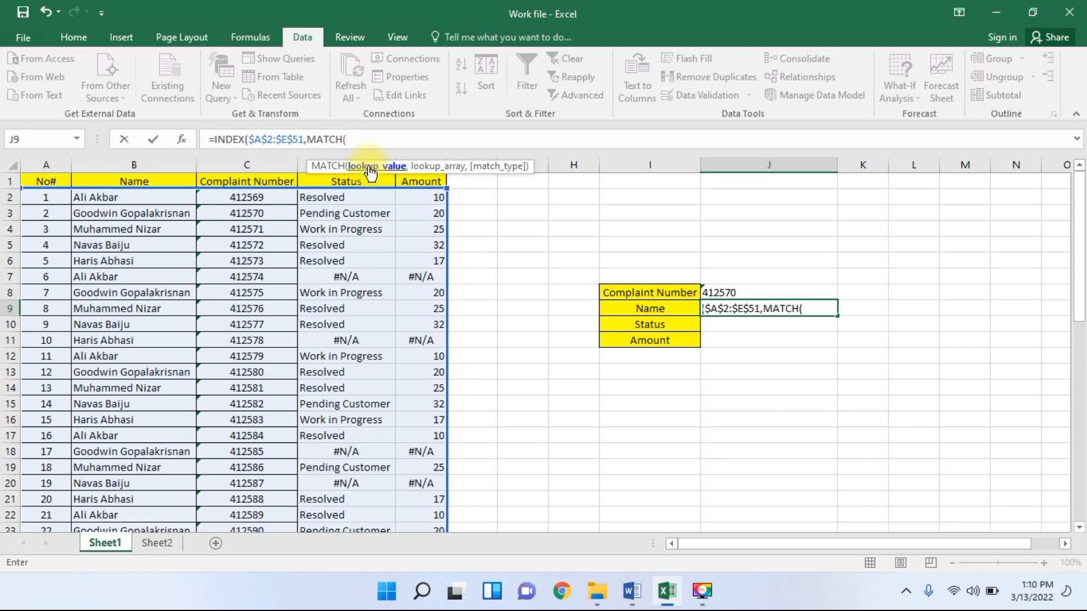
click(736, 294)
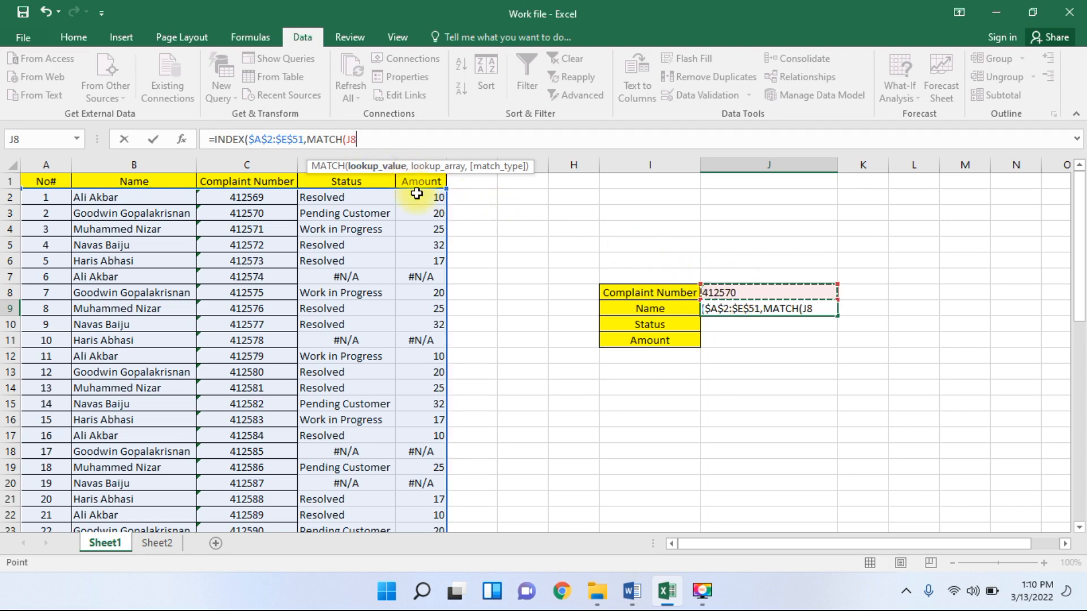
text(,)
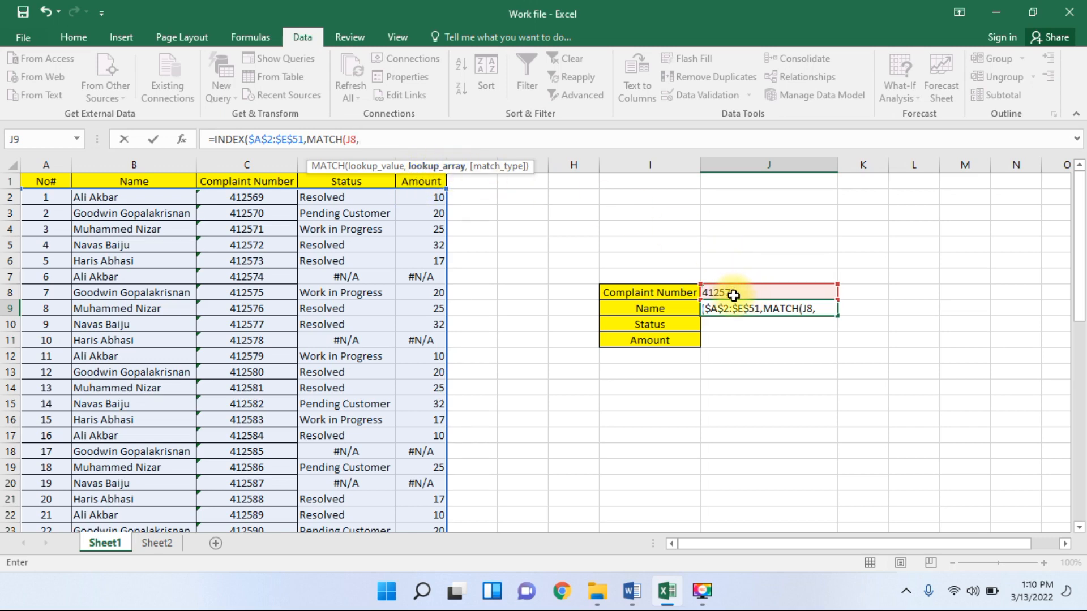
click(270, 199)
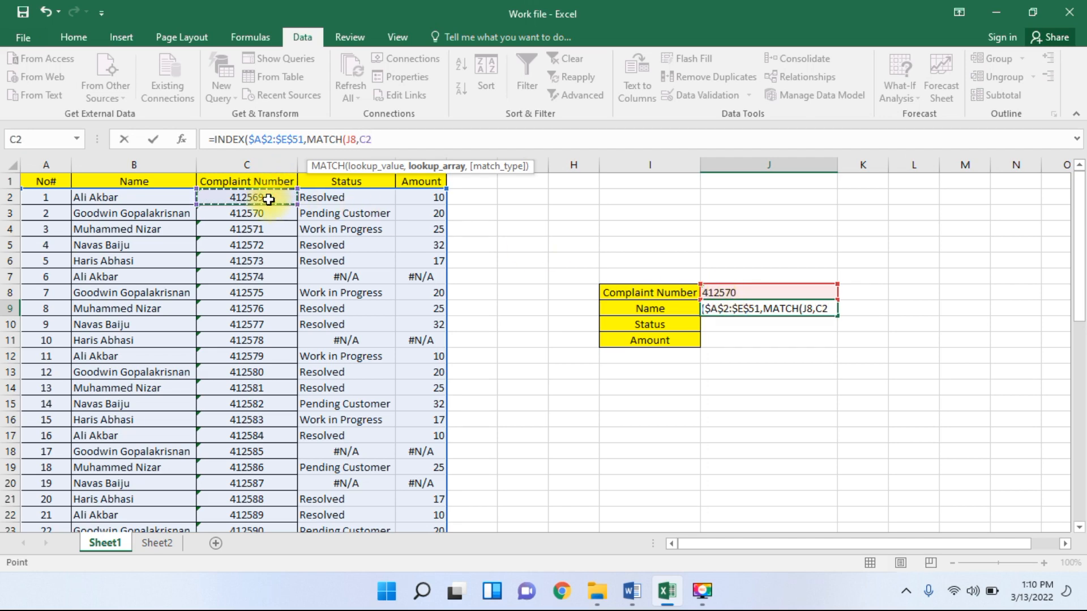
key(ctrl+shift+Down)
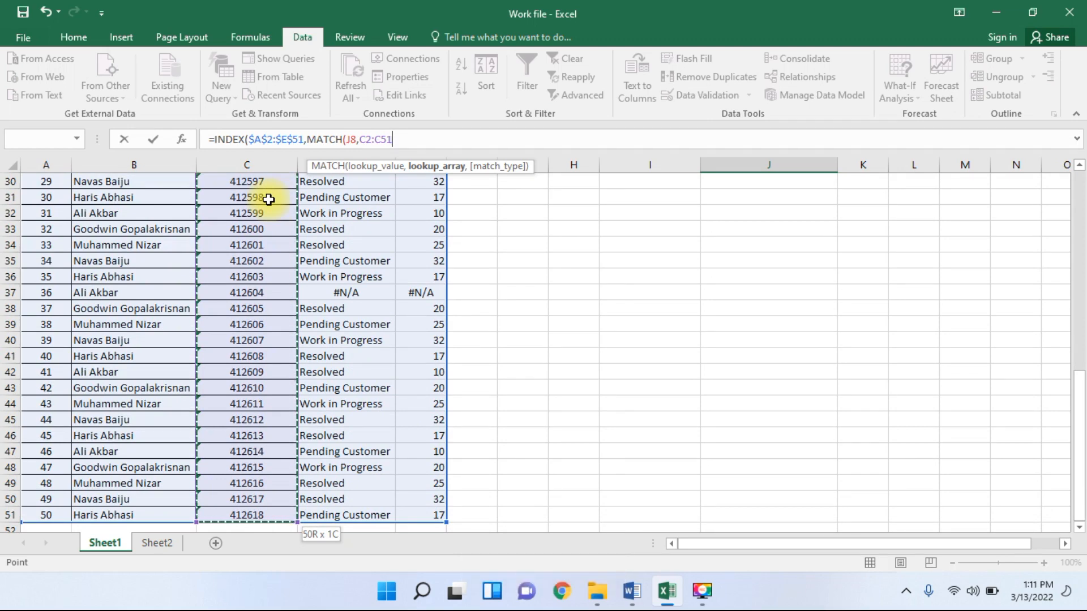
key(F4)
scroll(283, 204, up, 10)
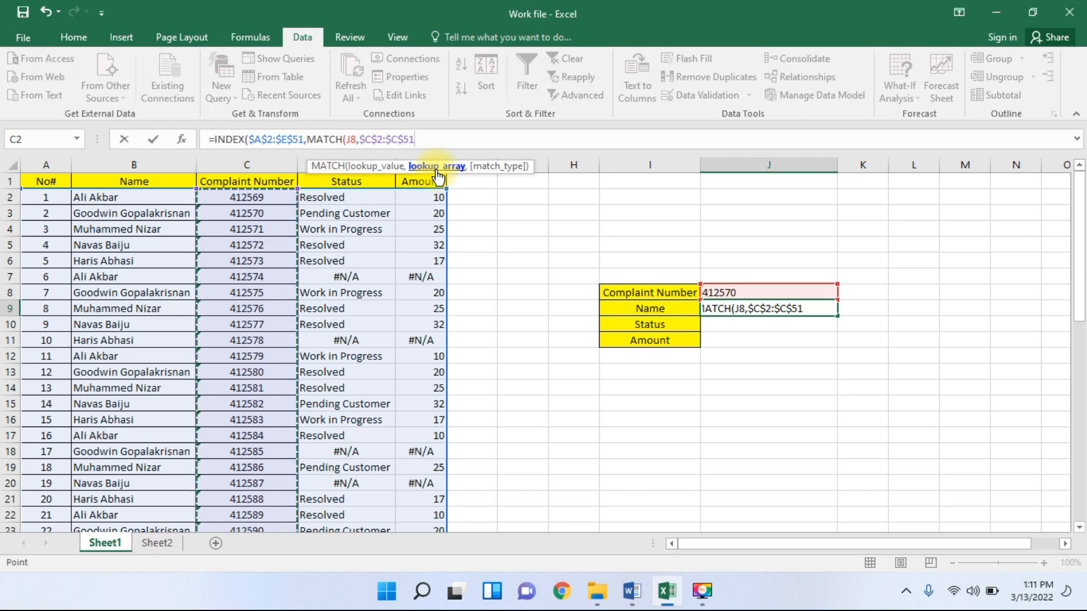
text(,)
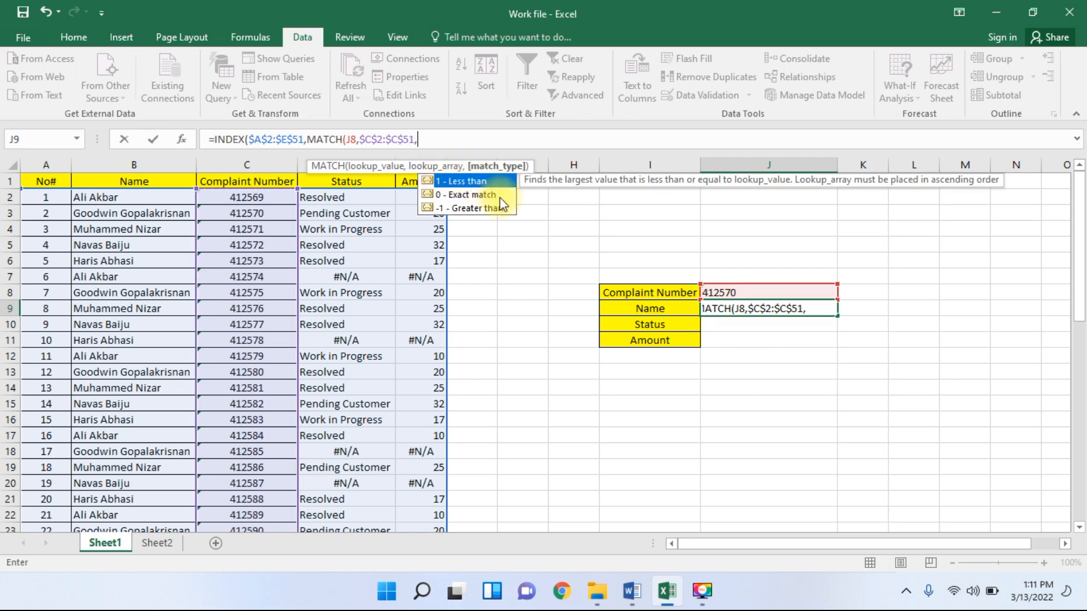
- Close J9's formula with exact match 0 and column 2, completing ...,0),2)
text(0)
text())
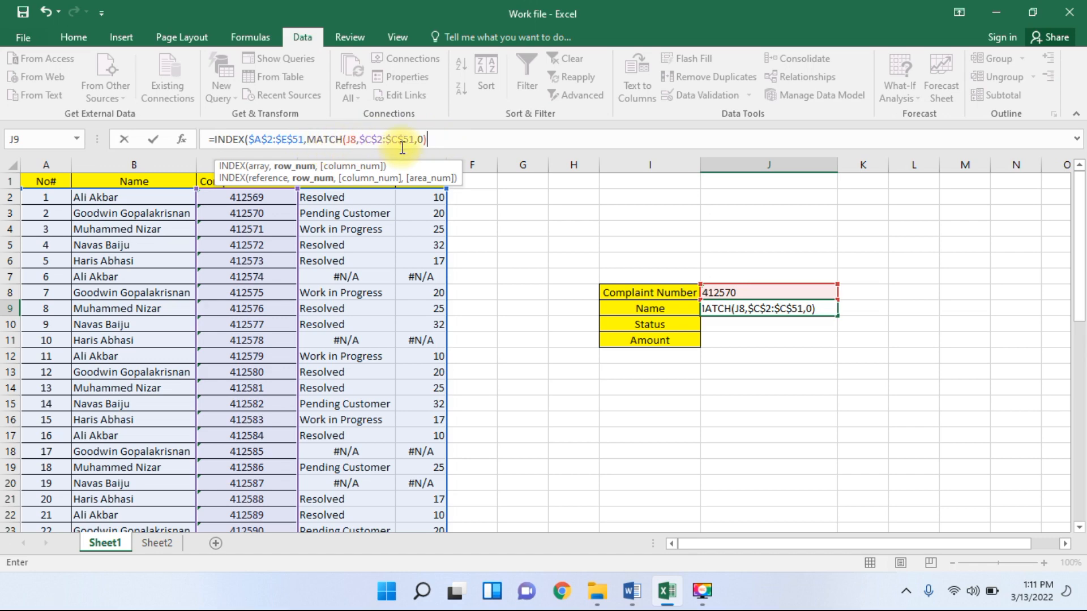
text(,)
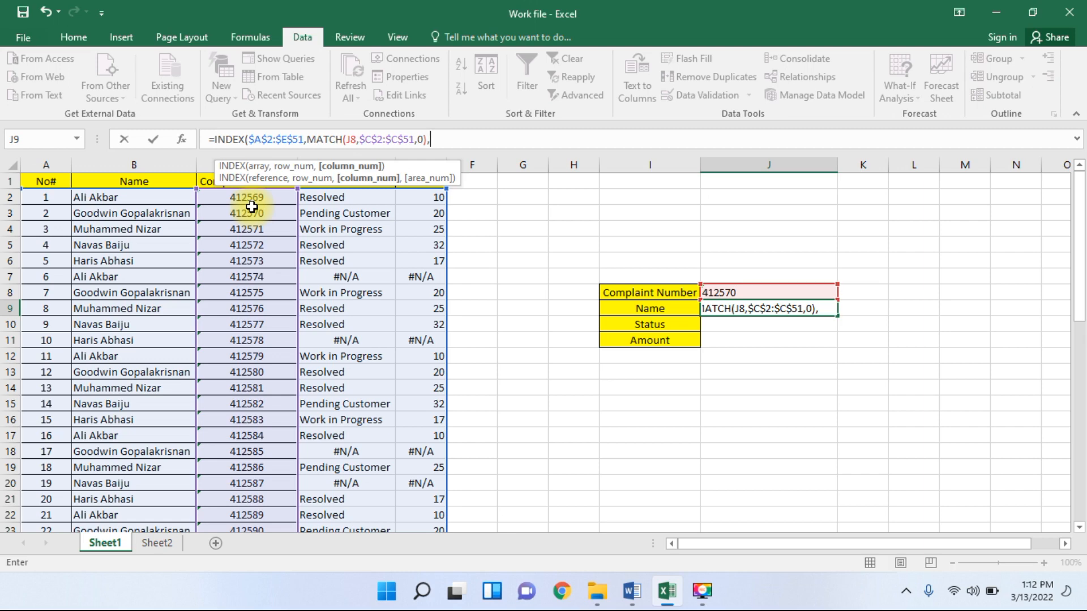
text(2)
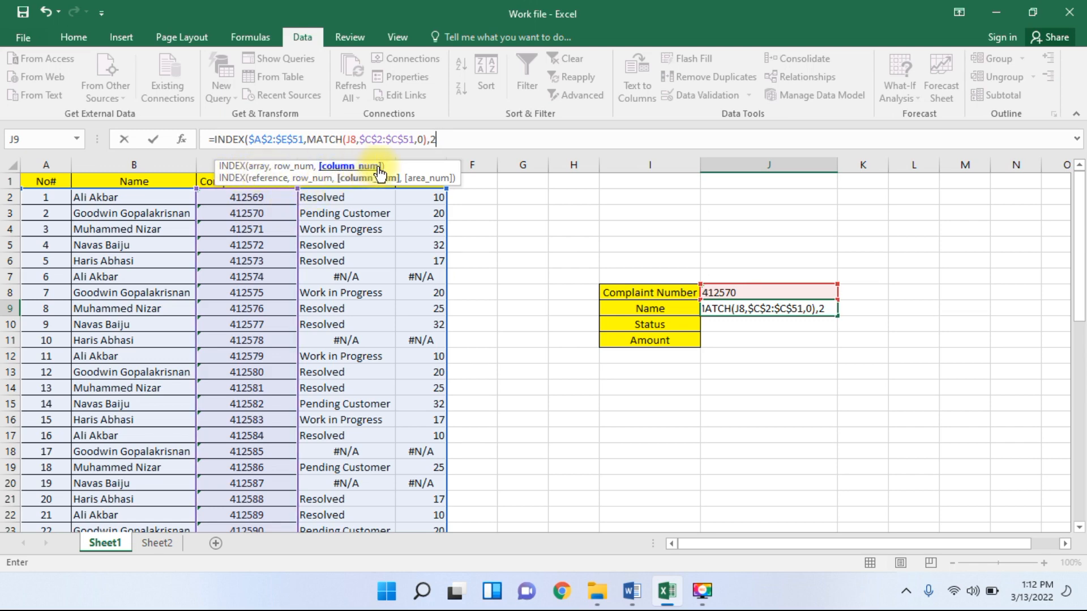
text())
key(Return)
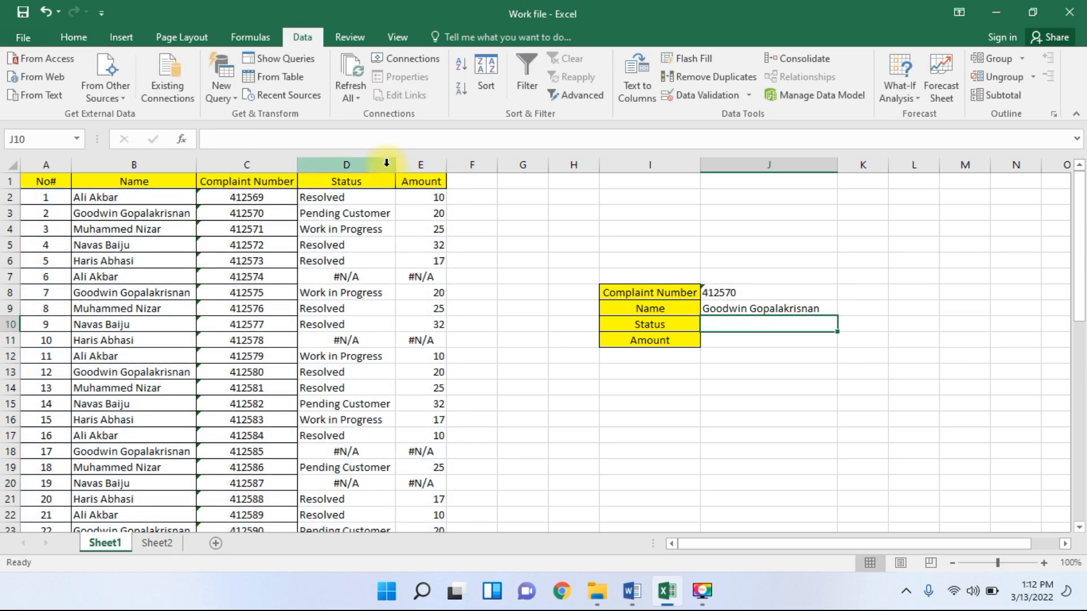
click(755, 293)
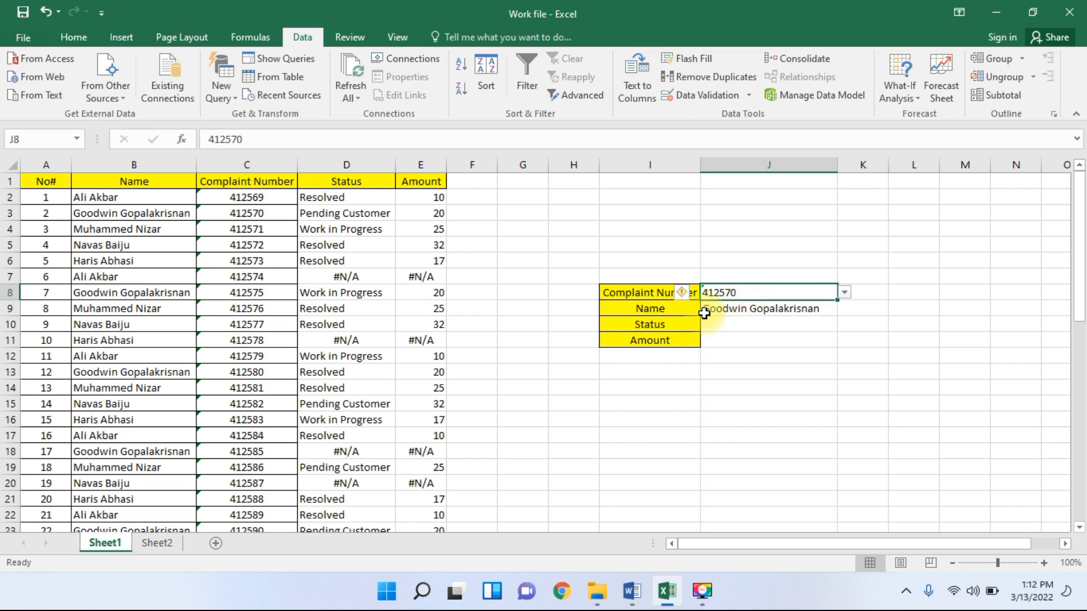
click(732, 314)
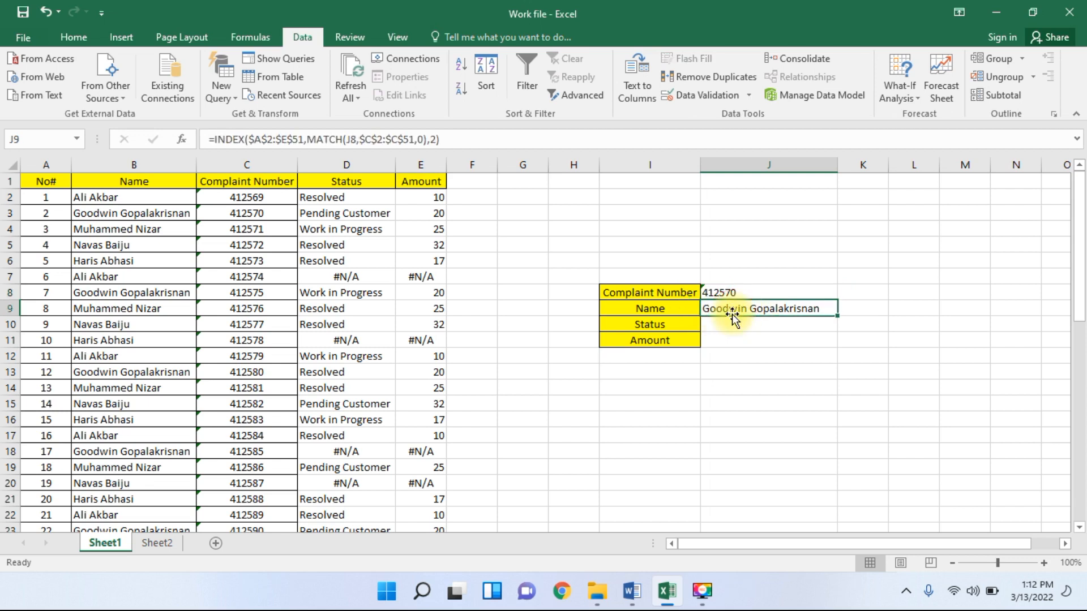
click(755, 292)
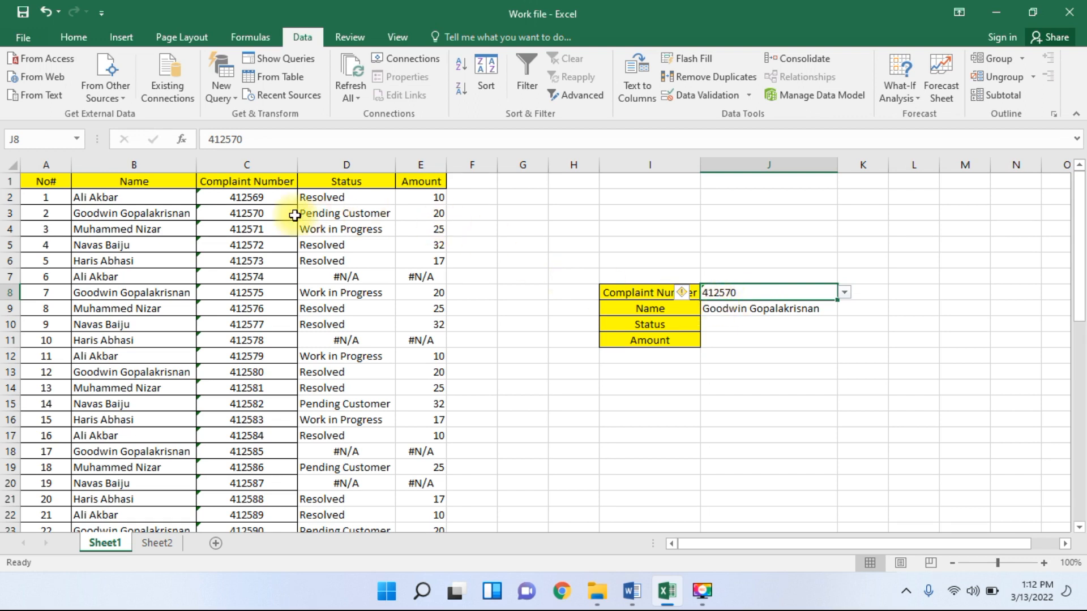
click(250, 214)
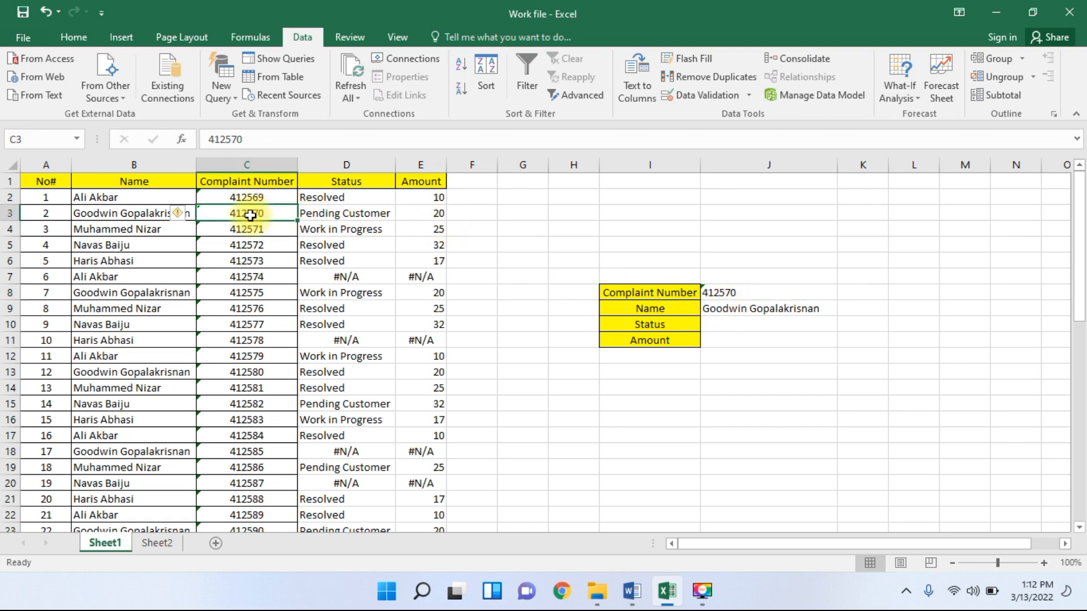
click(110, 221)
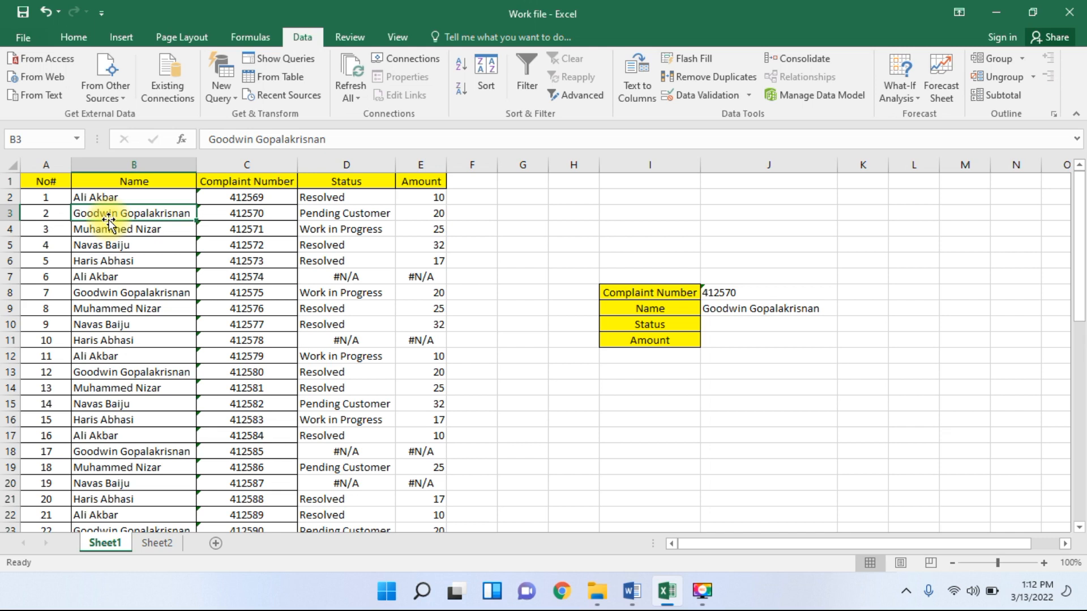
click(741, 325)
click(737, 341)
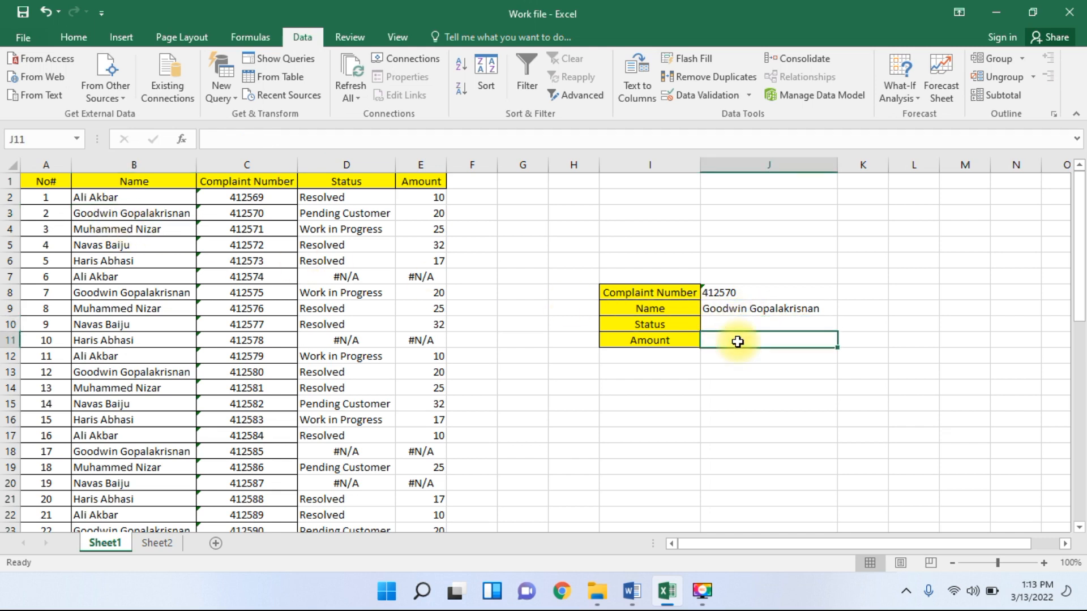
click(729, 323)
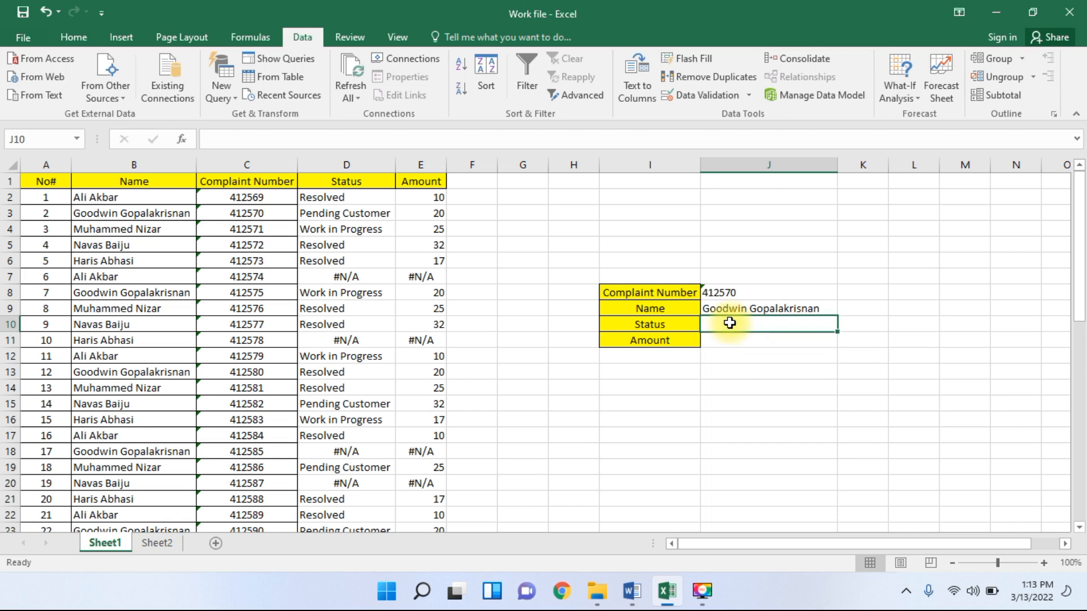
- Begin the Status formula in J10 with =INDEX($A$2:$E$51,
click(347, 144)
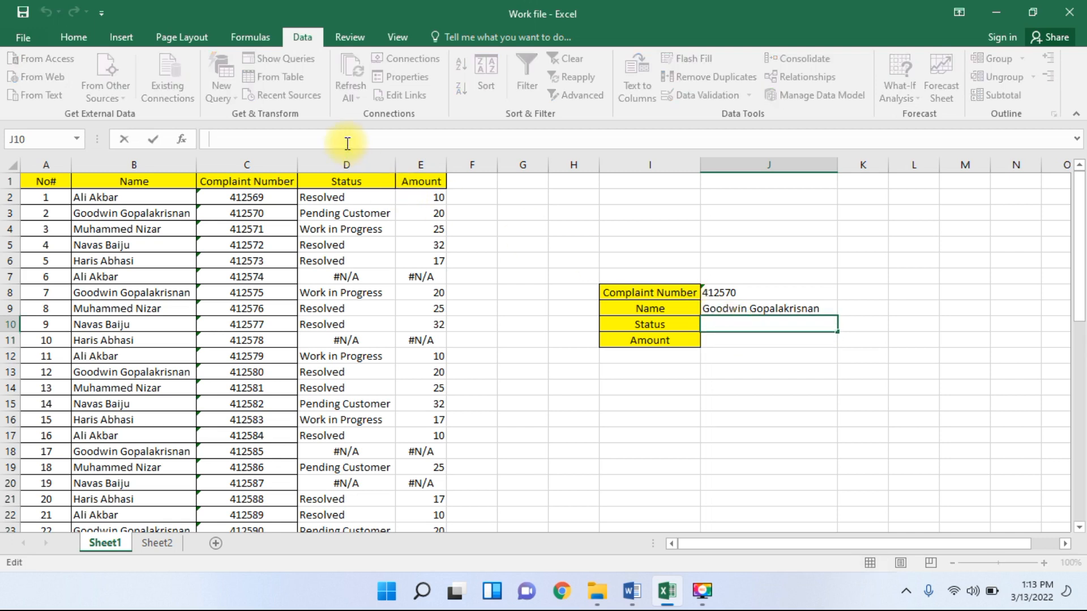
text(=in)
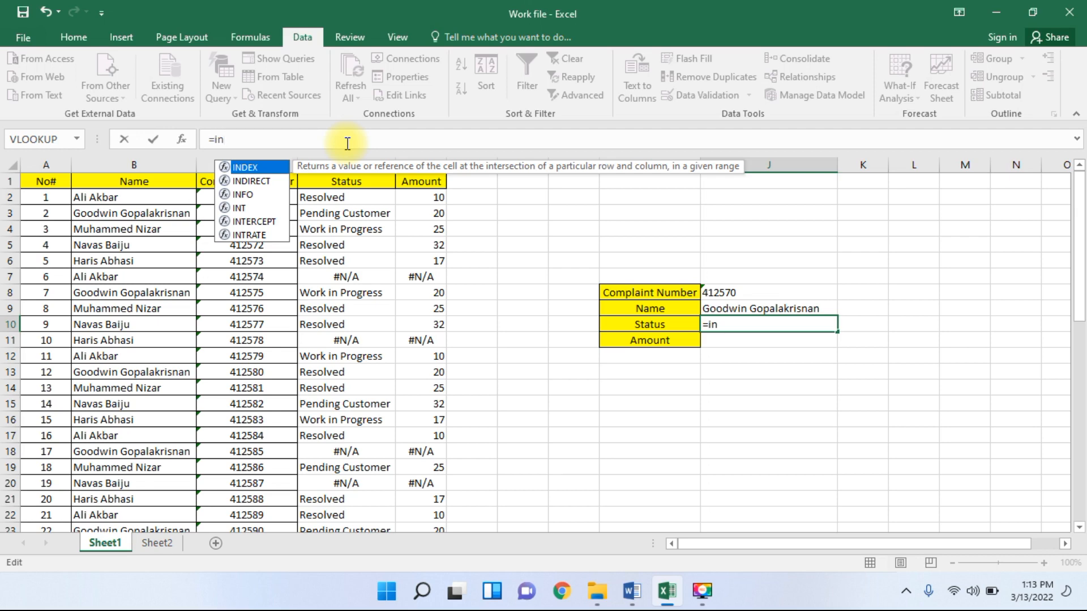
key(Tab)
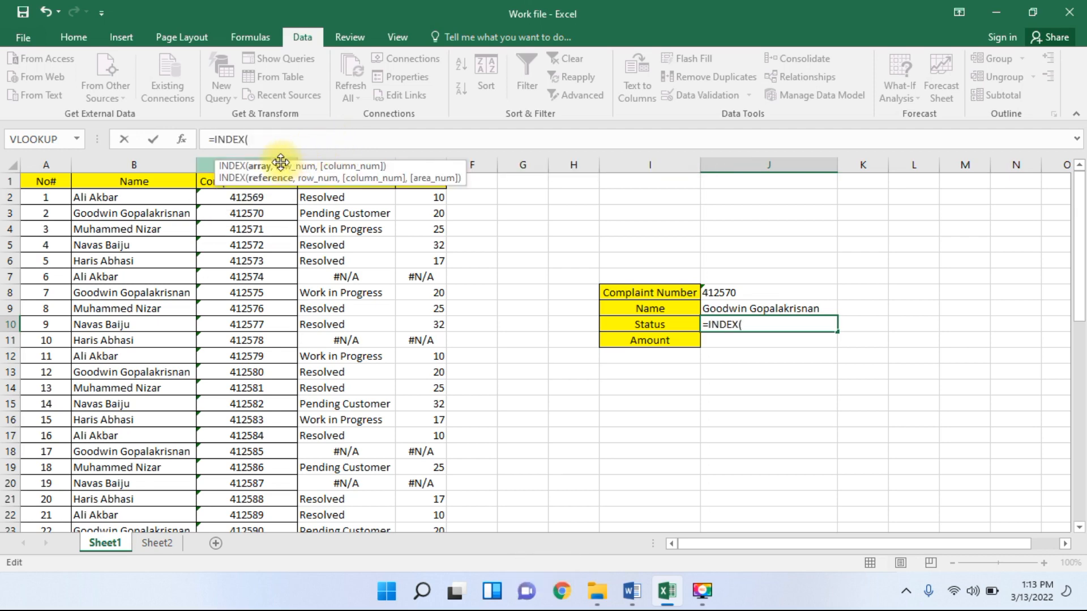
click(44, 198)
key(ctrl+shift+Right)
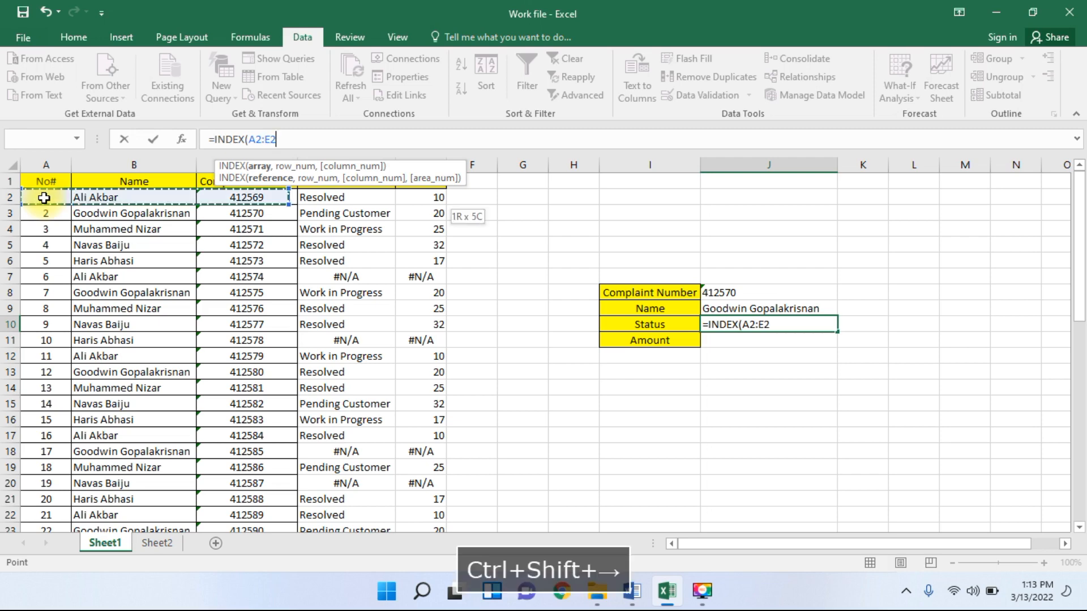
key(ctrl+shift+Down)
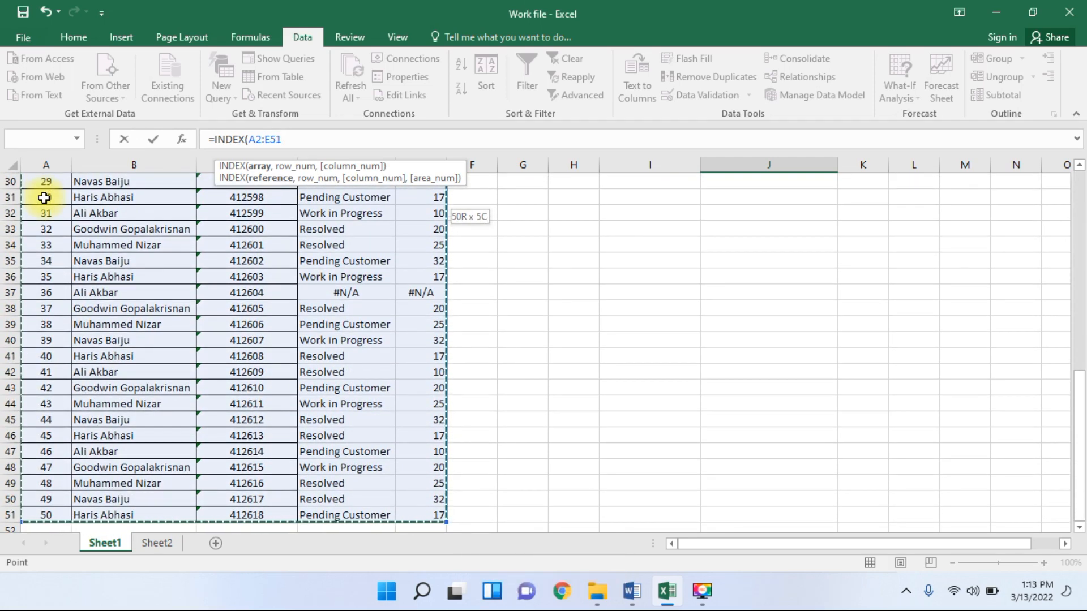
key(F4)
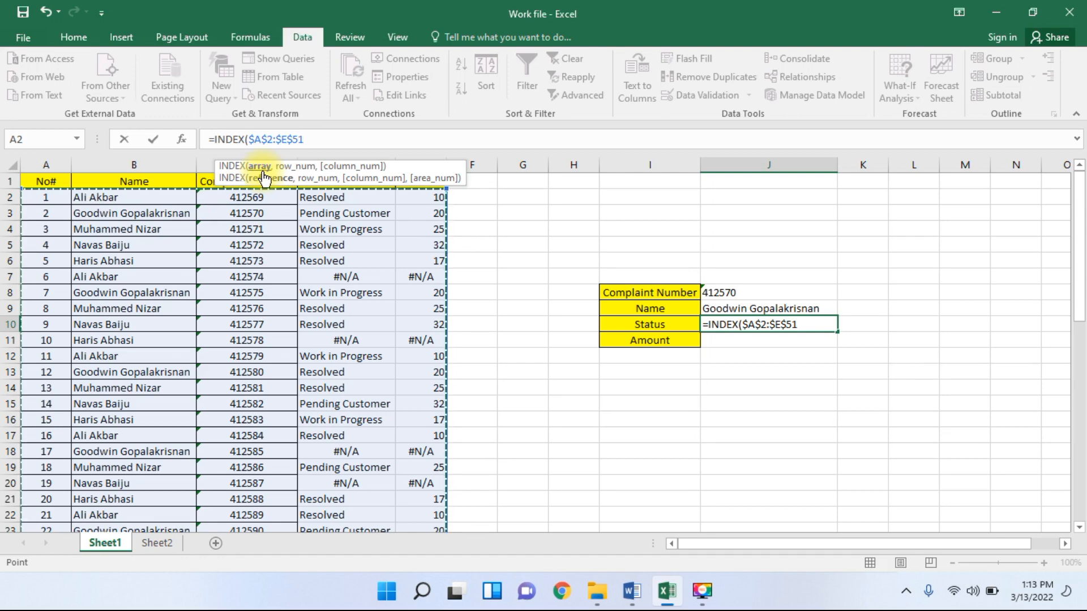
- Add a MATCH looking up J8 in $C$2:$C$51
text(,)
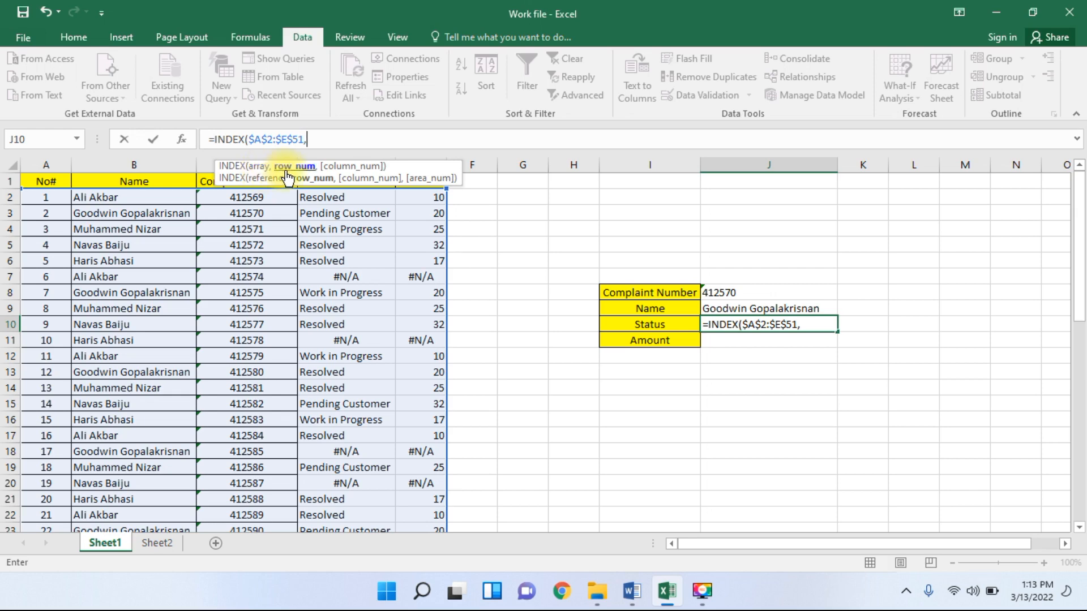
text(ma)
key(BackSpace)
text(ma)
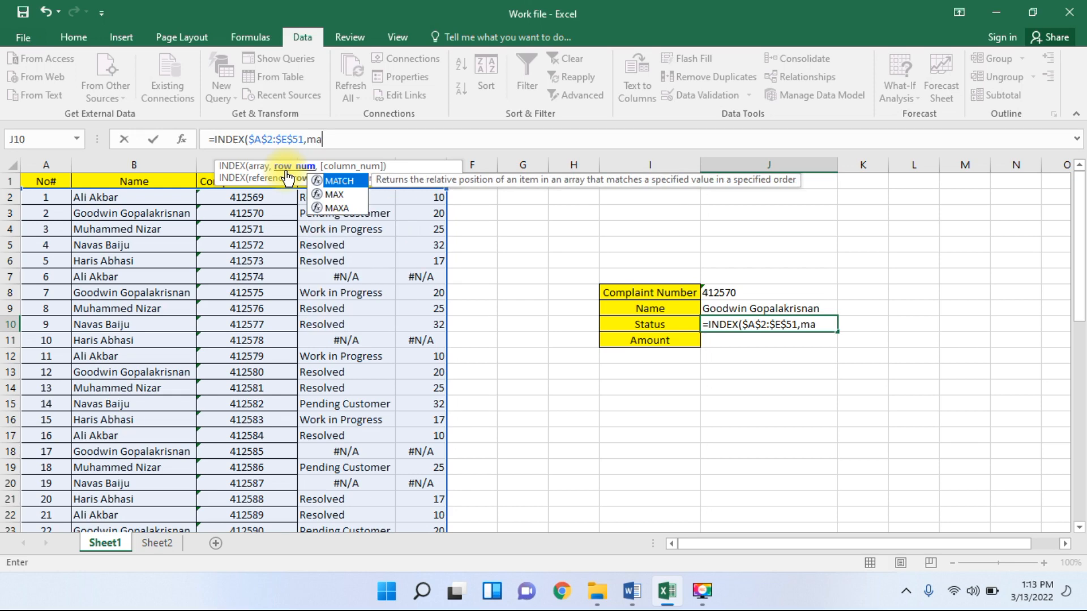
key(Tab)
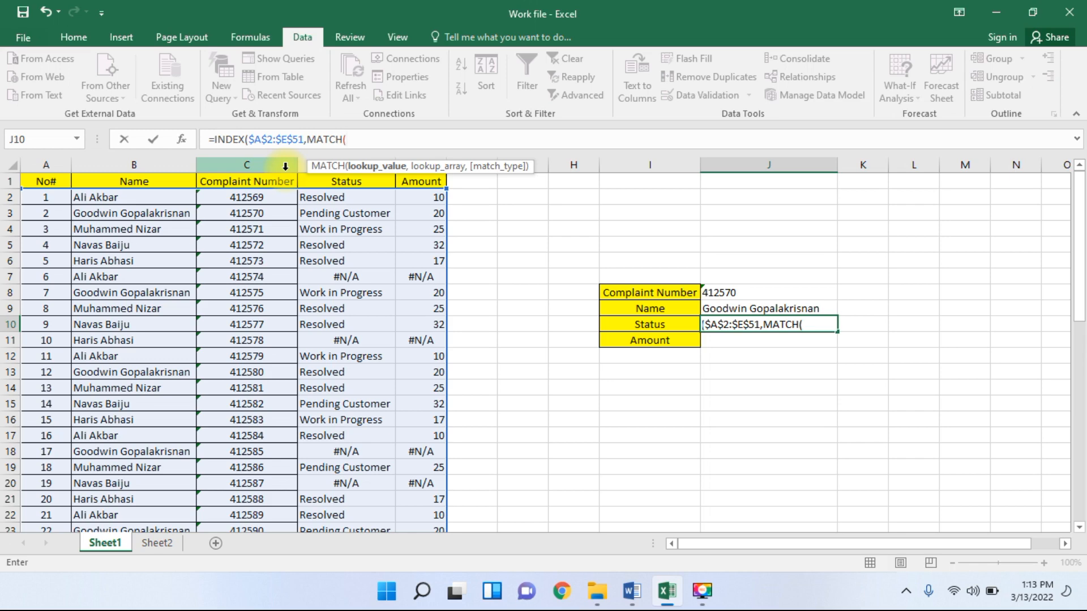
click(755, 292)
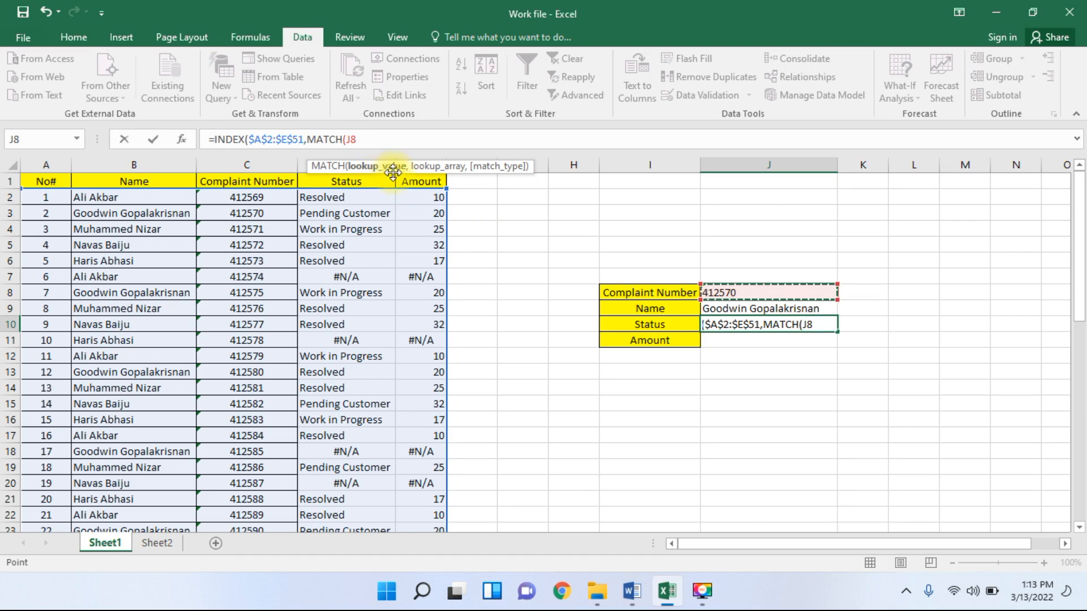
text(,)
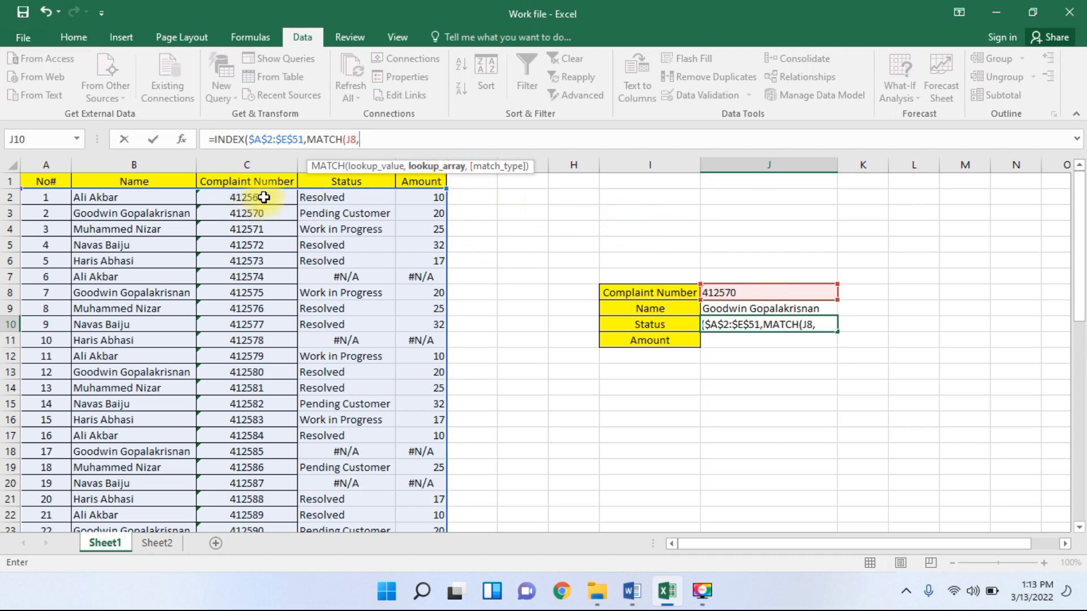
click(264, 197)
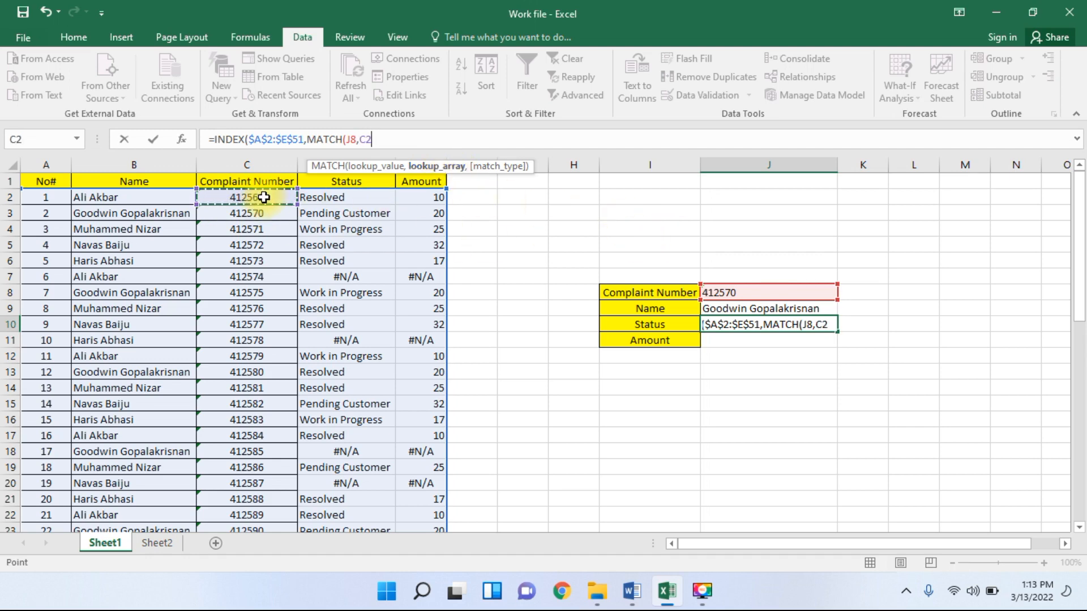
key(ctrl+shift+Down)
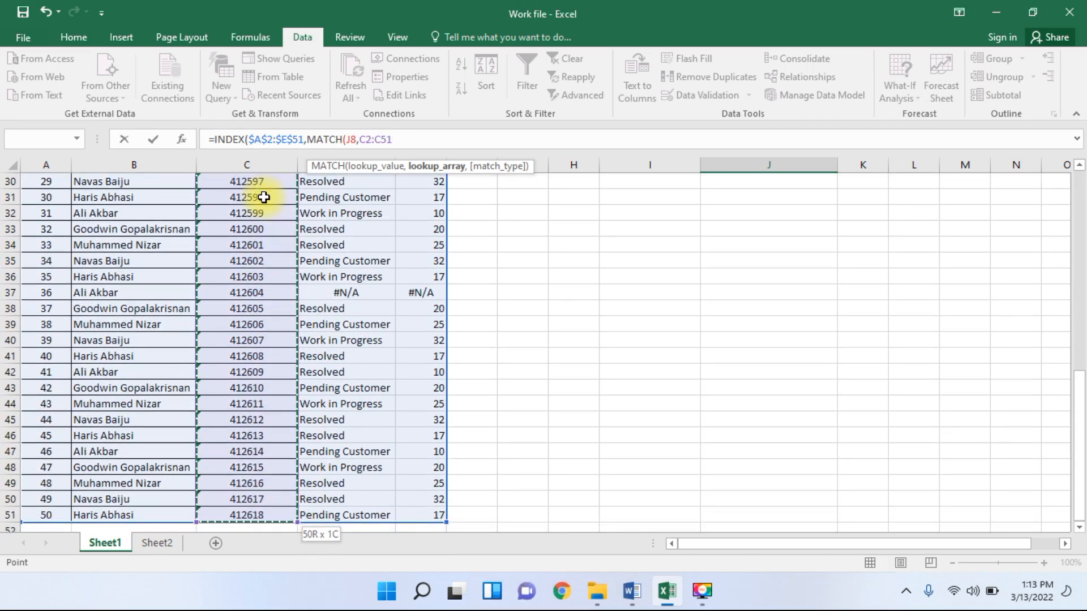
key(F4)
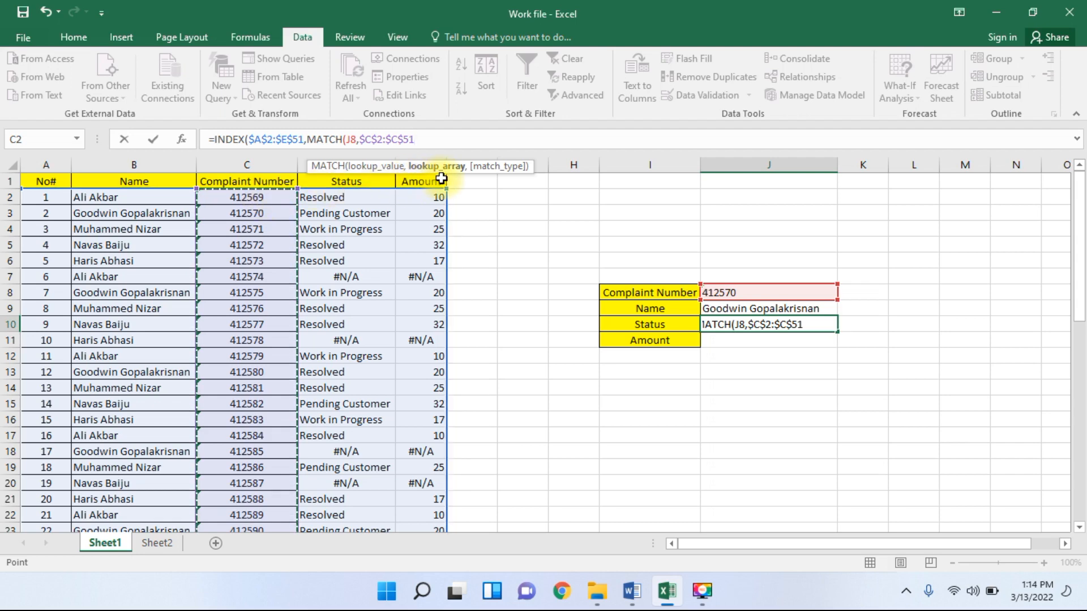
- Finish with exact match 0 and column 4 so J10 shows Pending Customer
text(,)
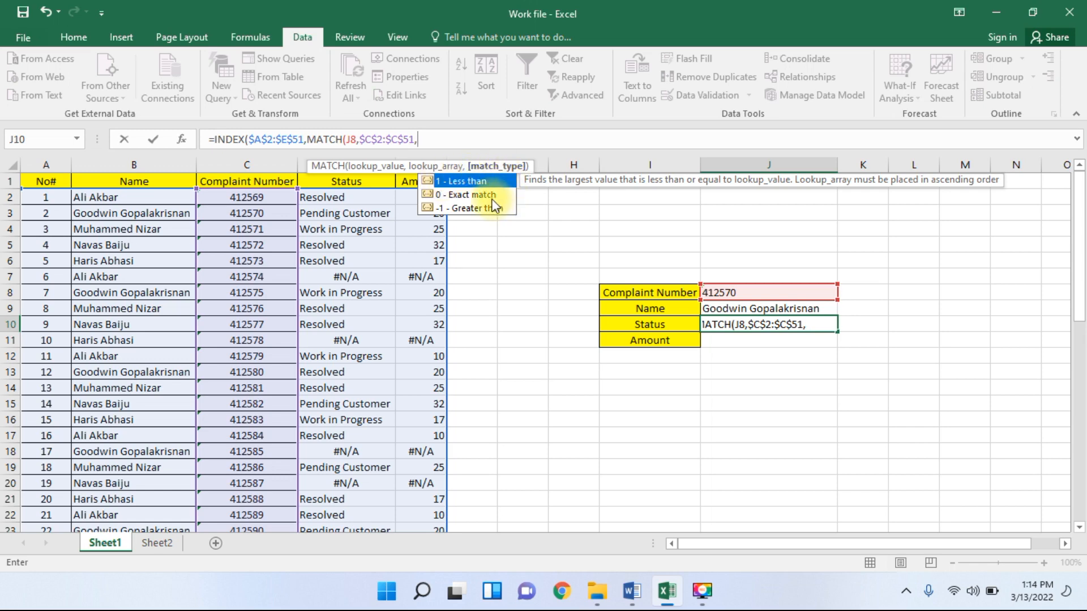
text(0))
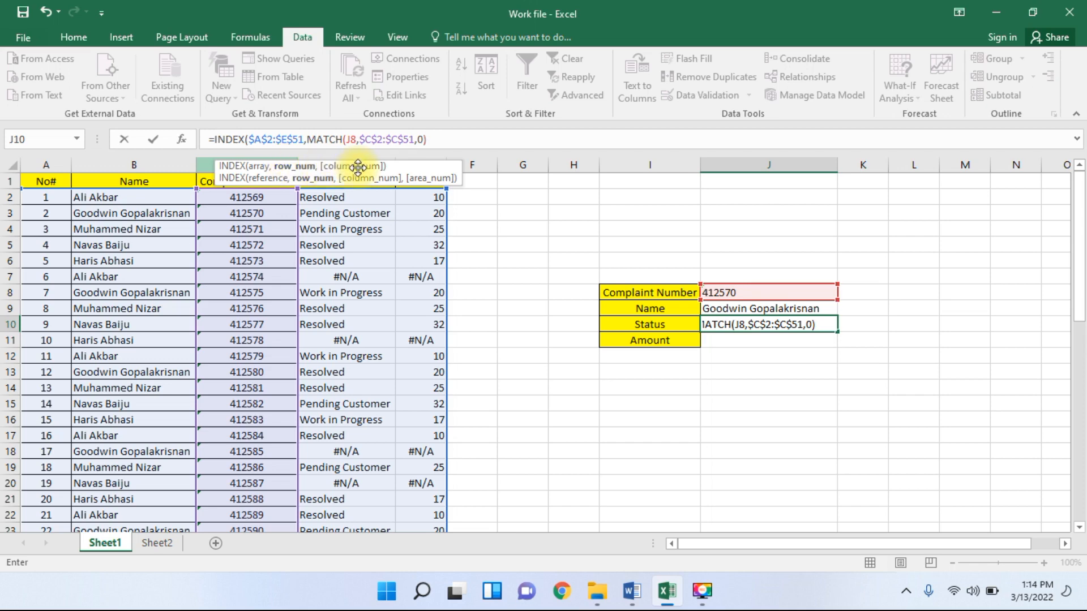
text(,4))
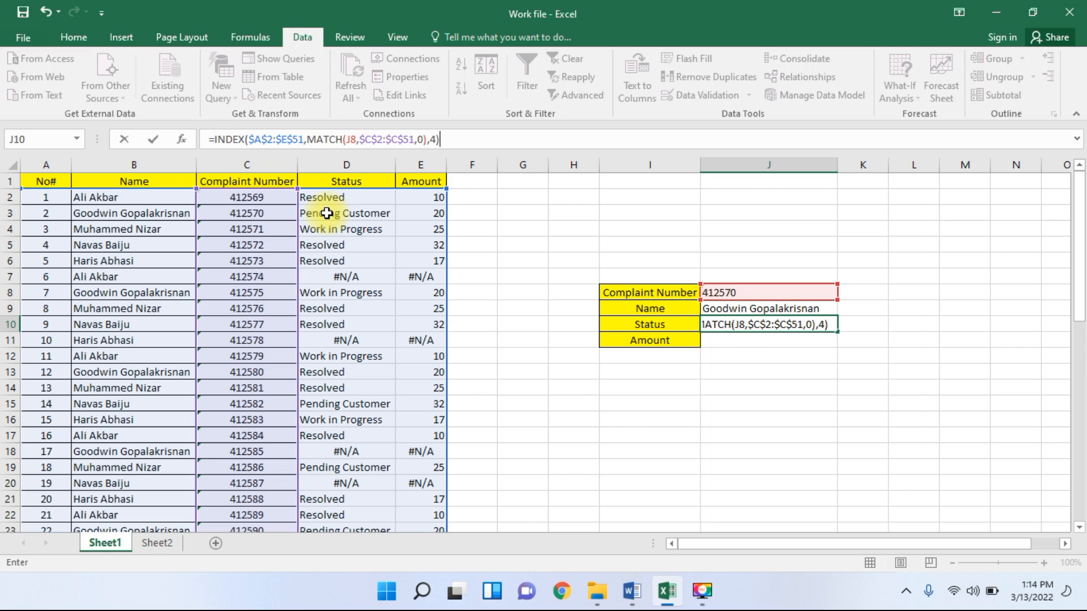
key(Return)
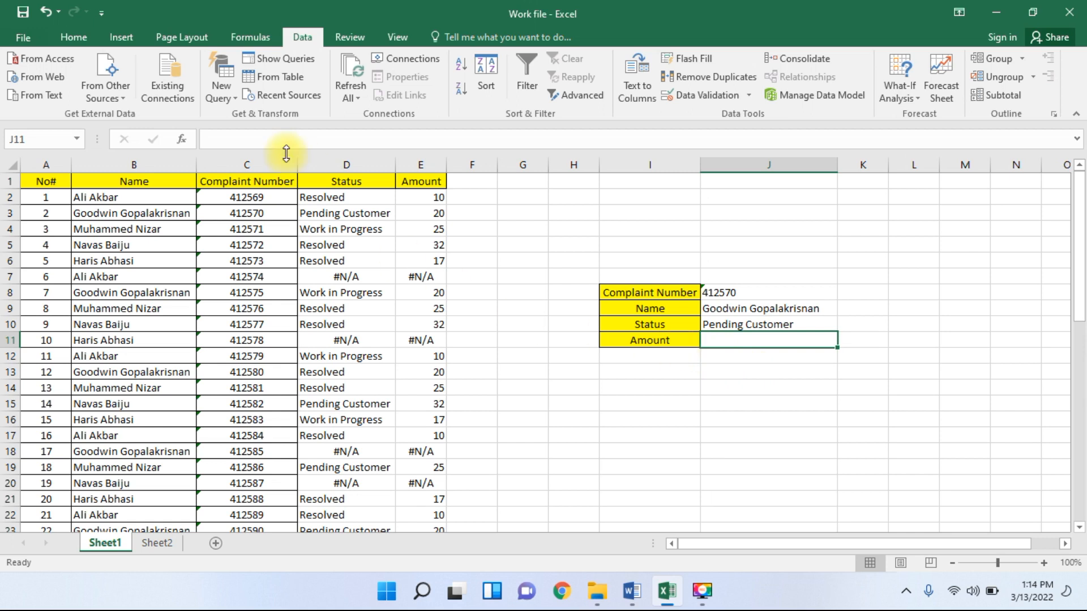
- Begin the Amount formula in J11 with =INDEX($A$2:$E$51,
click(275, 142)
text(=)
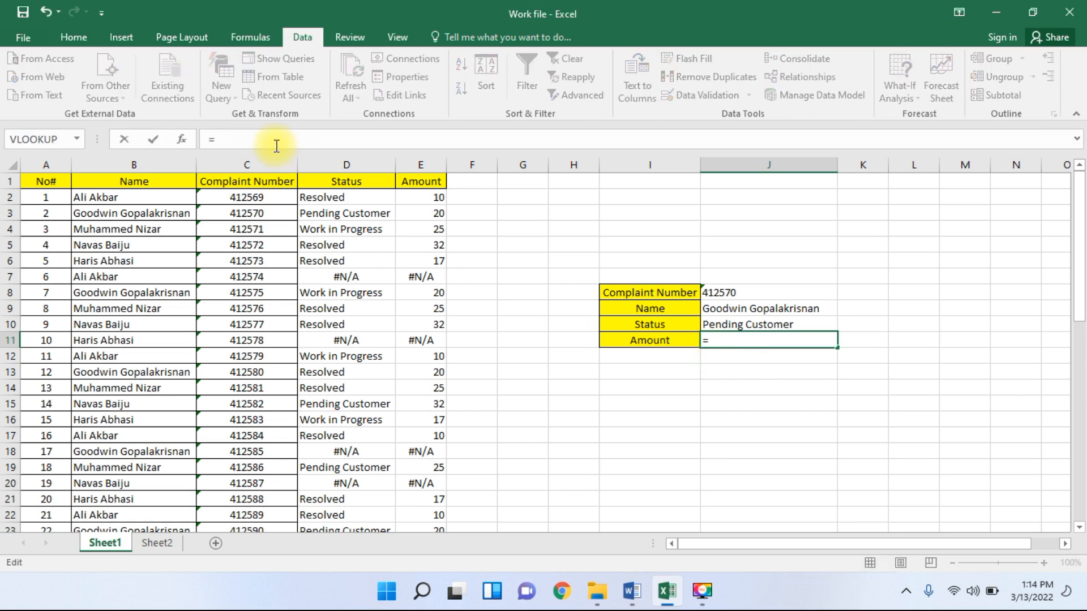
text(in)
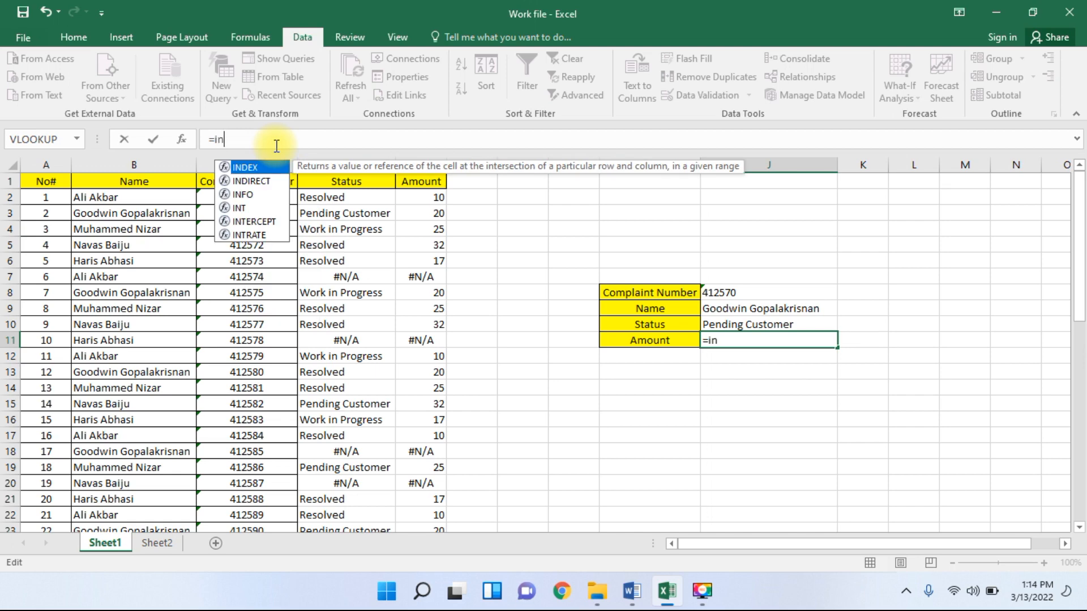
key(Tab)
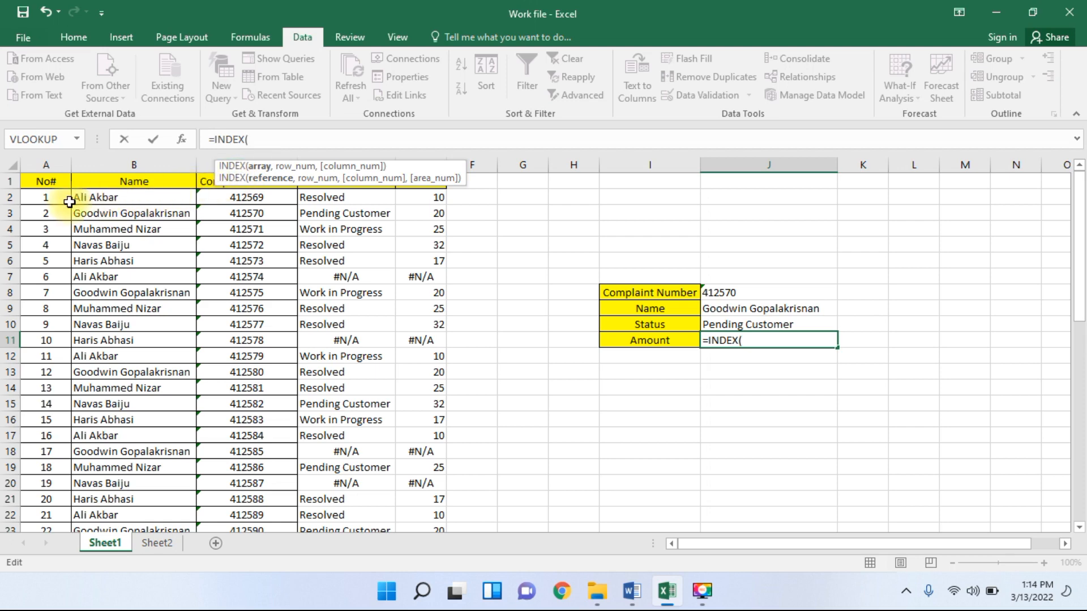
click(51, 203)
key(ctrl+shift+Right)
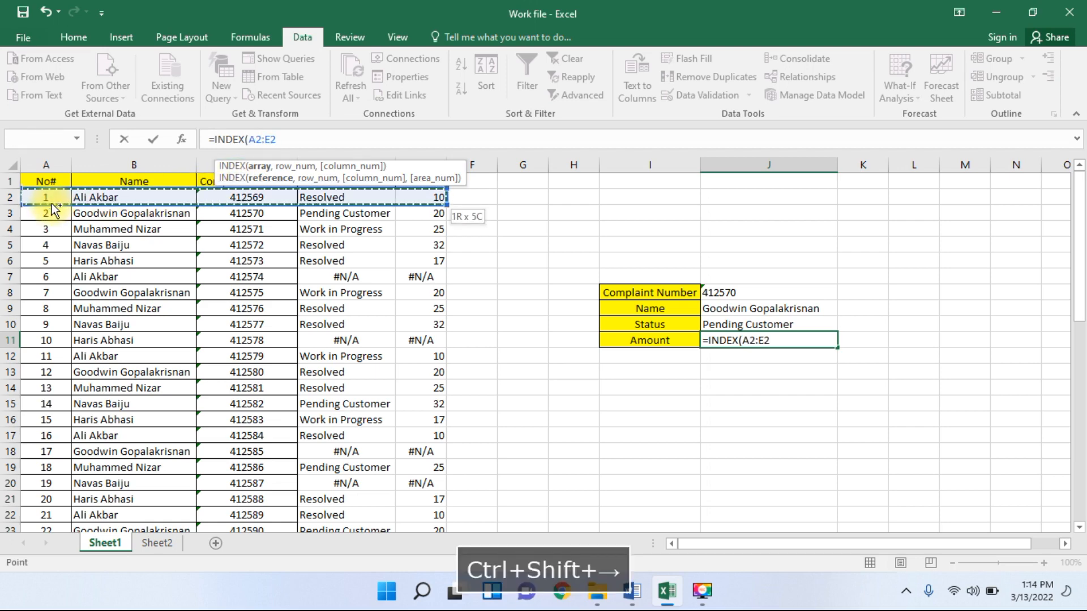
key(ctrl+shift+Down)
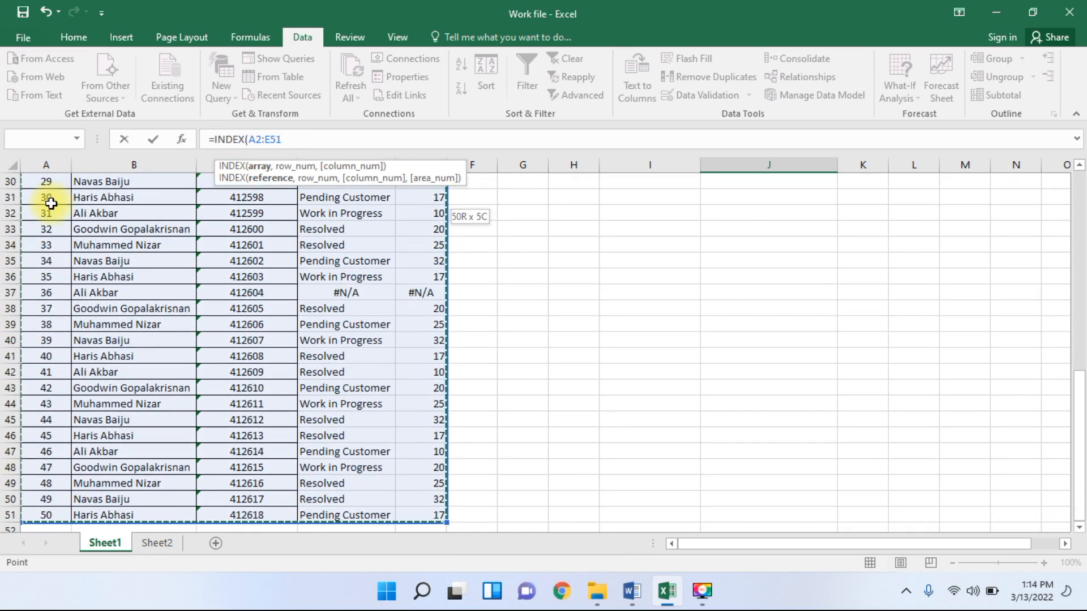
key(F4)
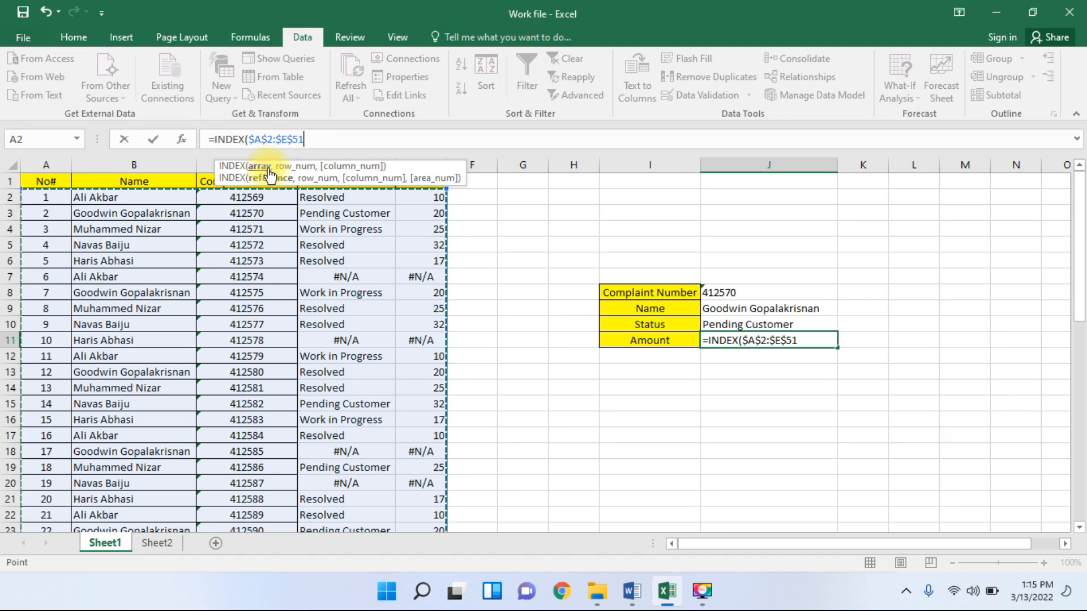
- Add MATCH(J8,$C$2:$C$51,0) and column 5 so J11 shows 20
text(,)
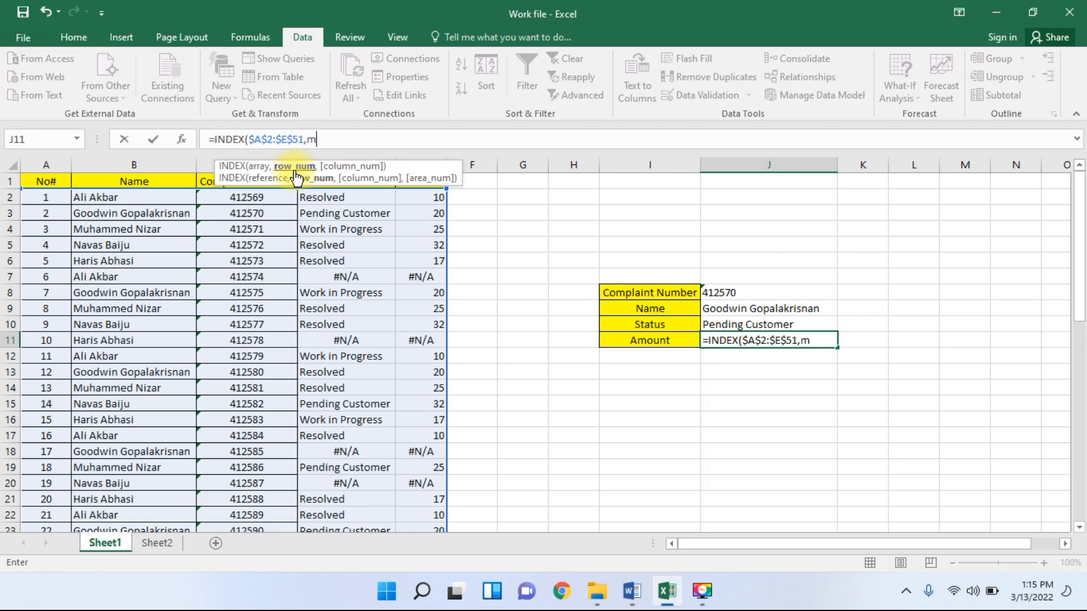
text(ma)
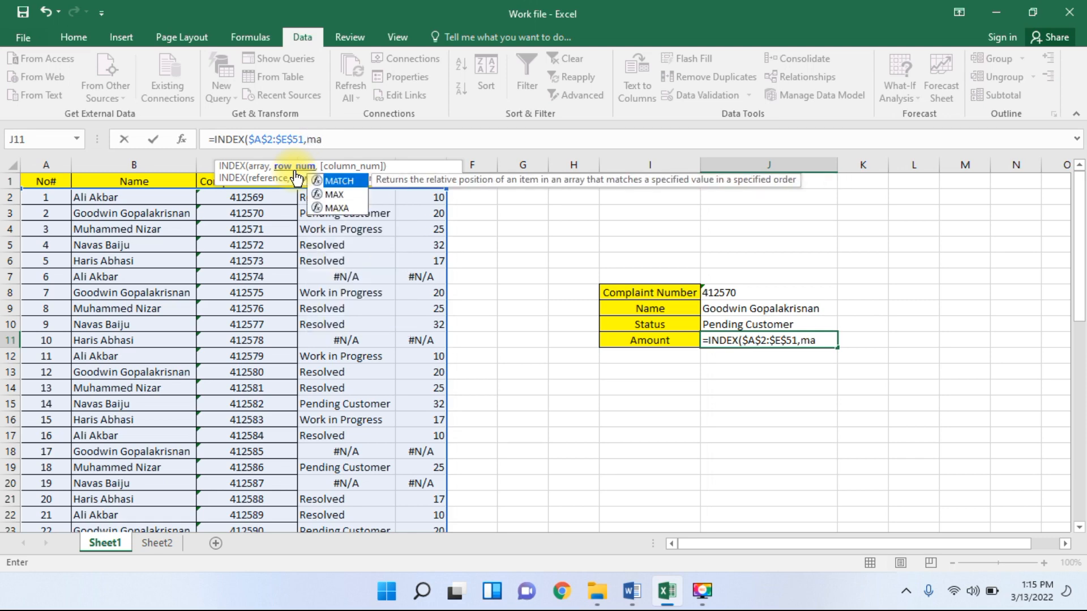
key(Tab)
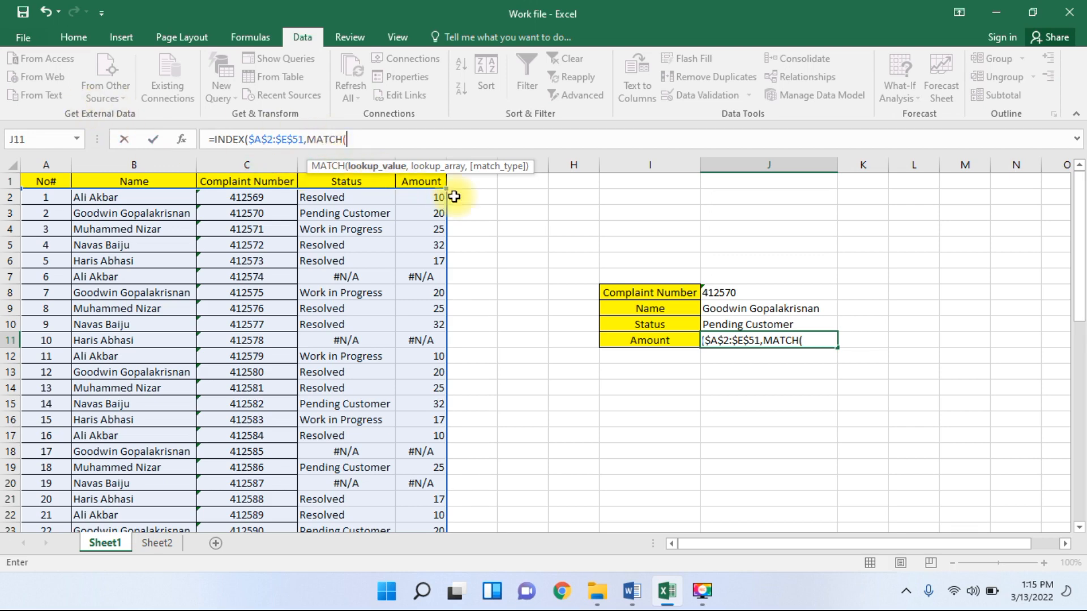
click(750, 294)
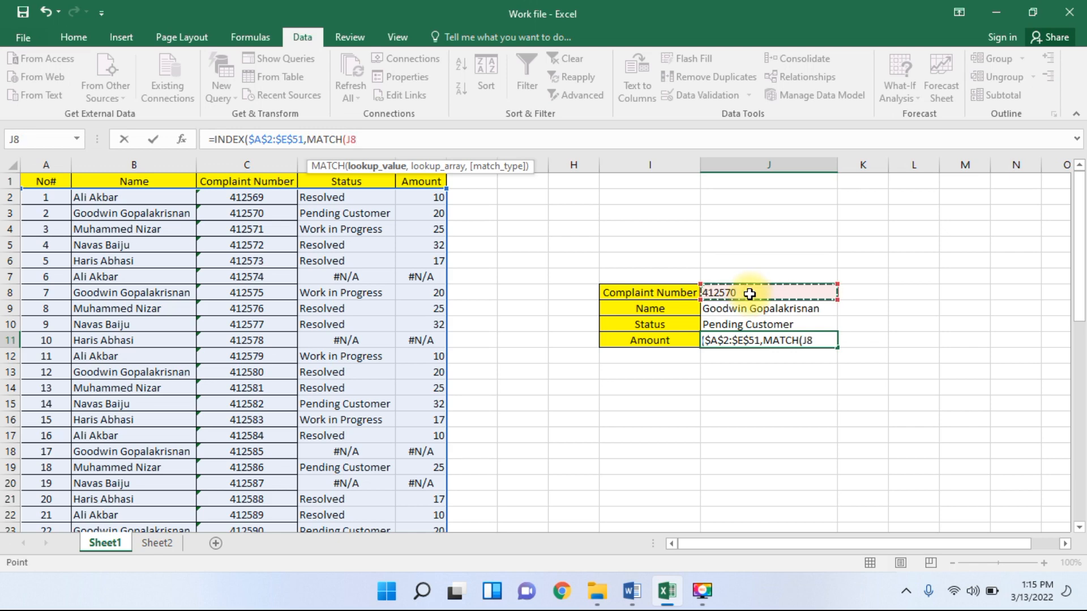
text(,)
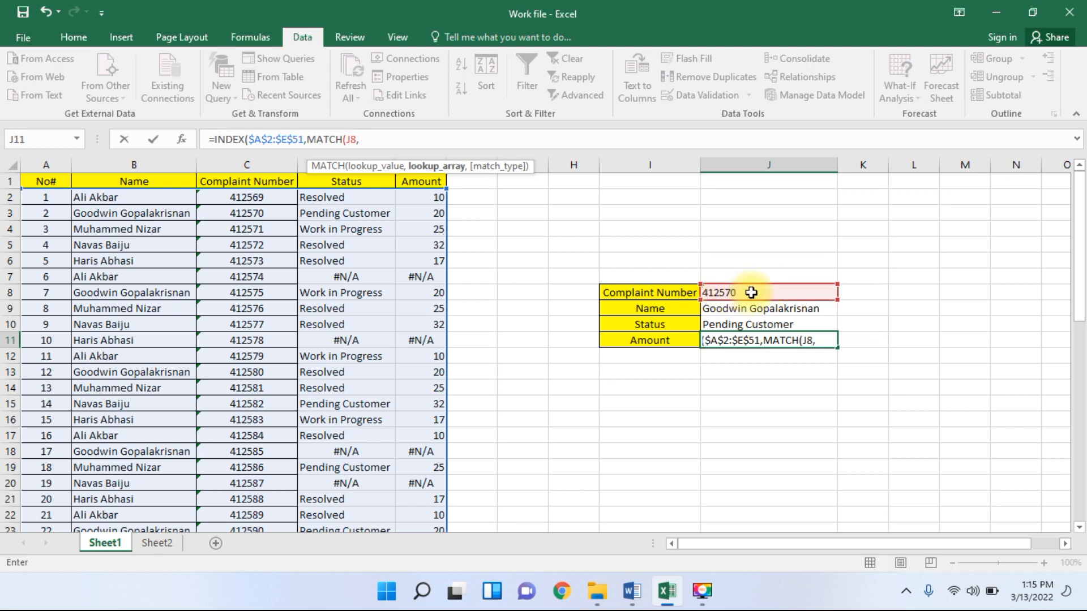
click(263, 198)
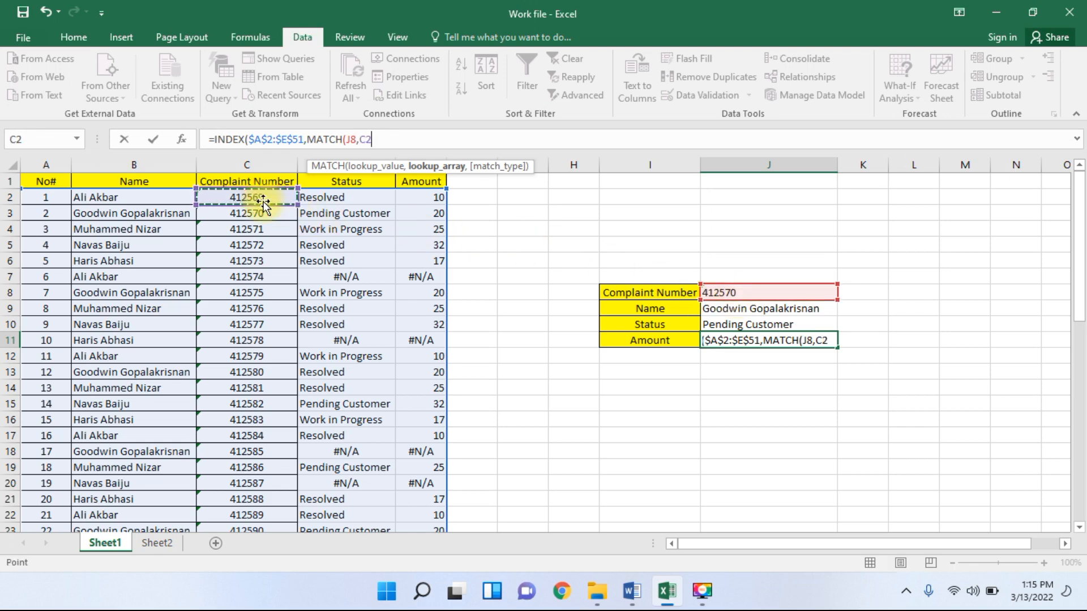
key(ctrl+shift+Down)
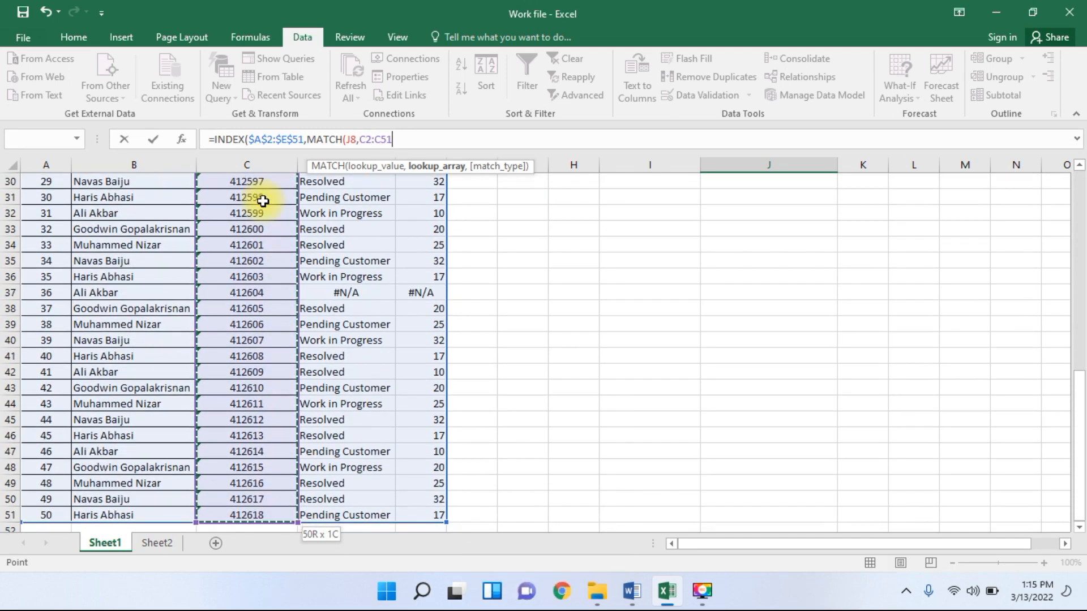
key(F4)
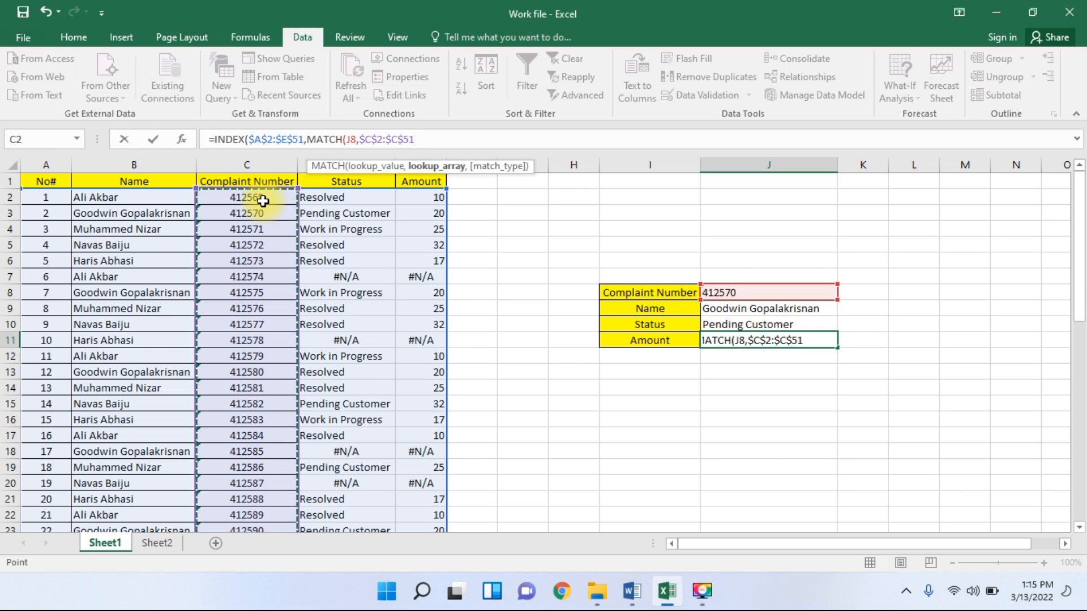
text(,)
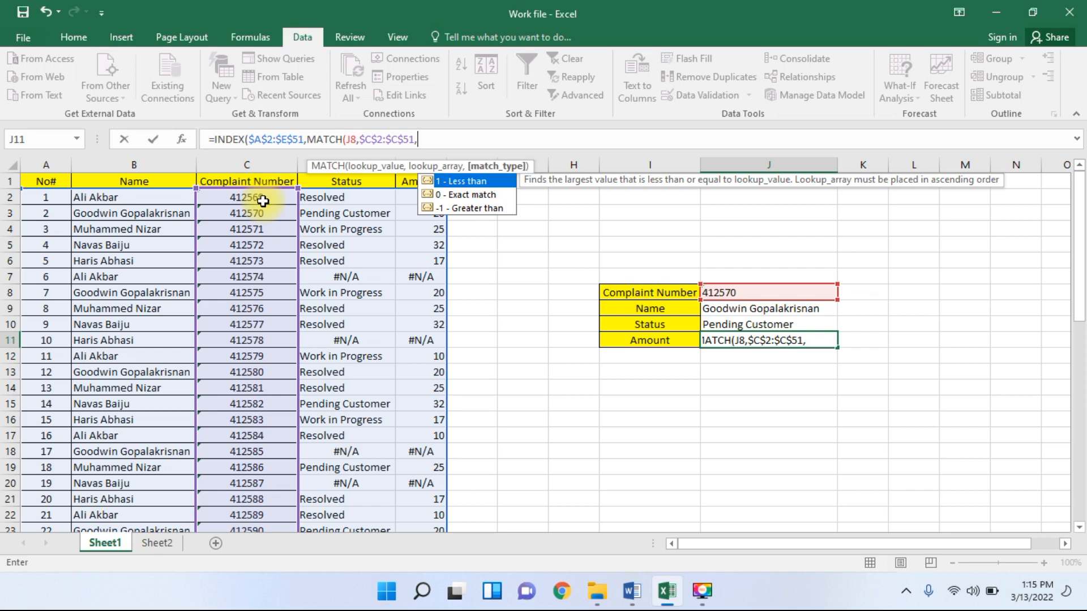
text(0))
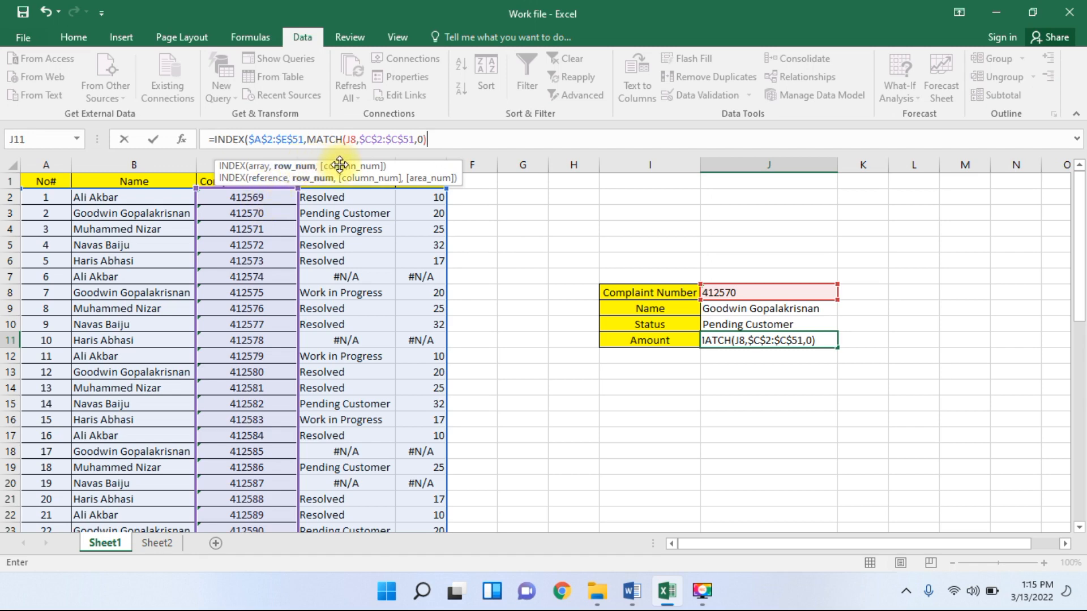
text(,5))
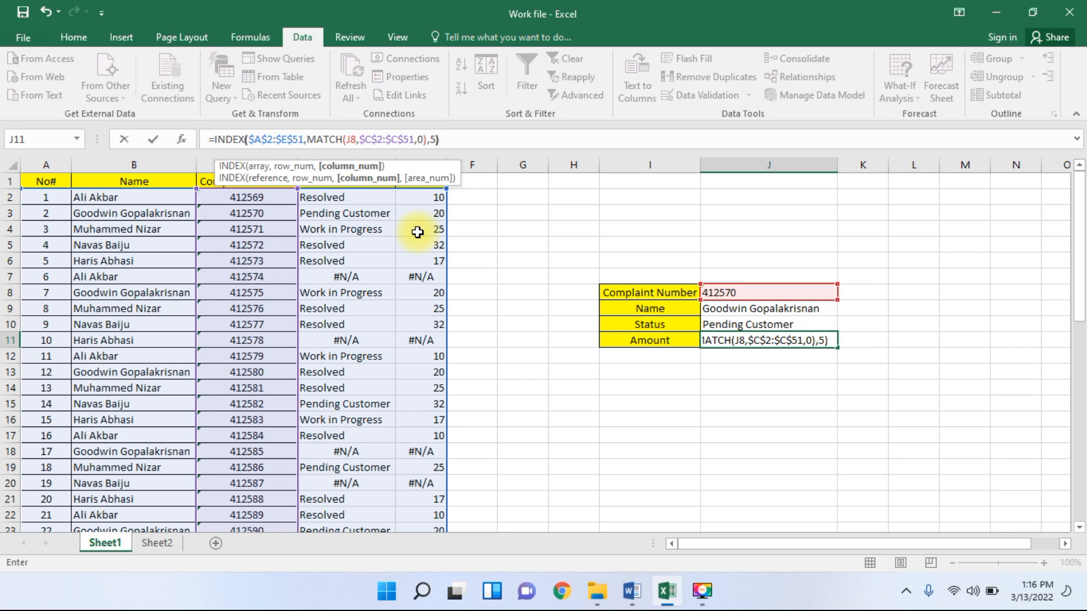
key(Return)
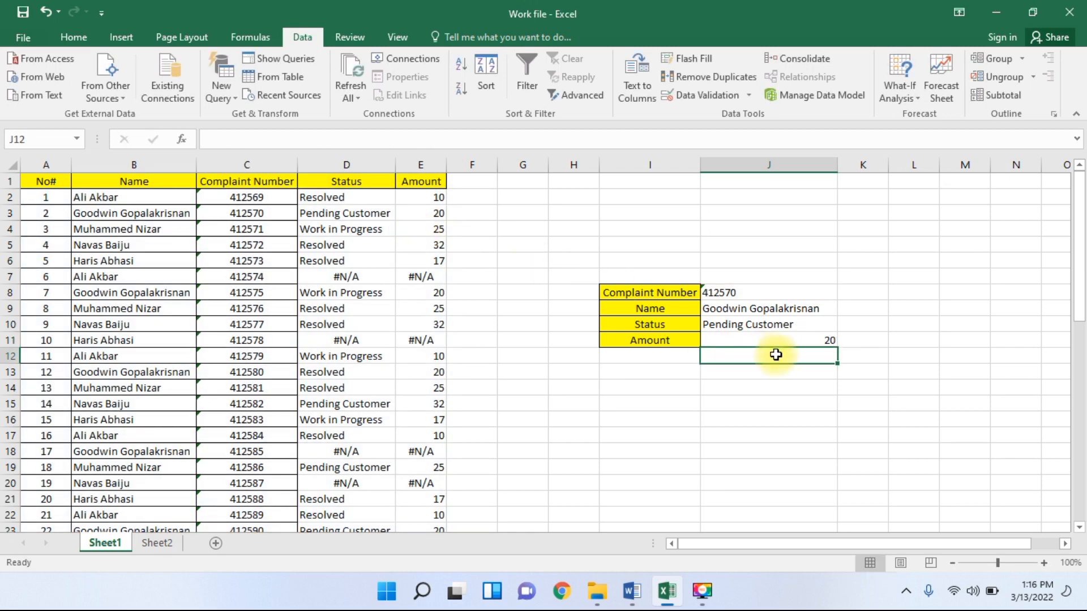
- Apply All Borders to the lookup panel I8:J11
drag(628, 292, 809, 340)
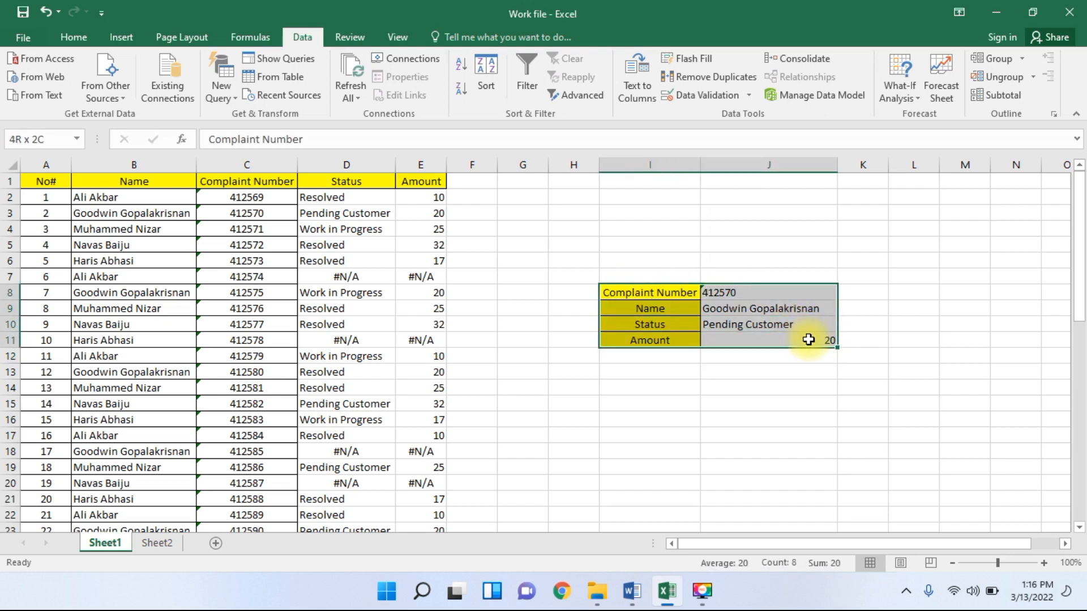
click(82, 39)
click(199, 87)
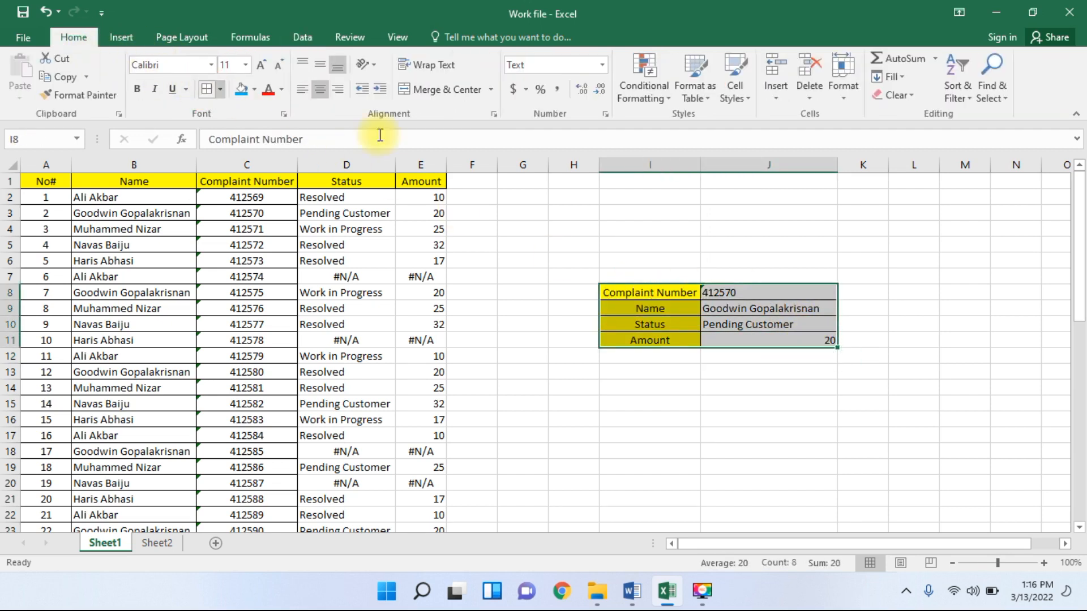
click(806, 292)
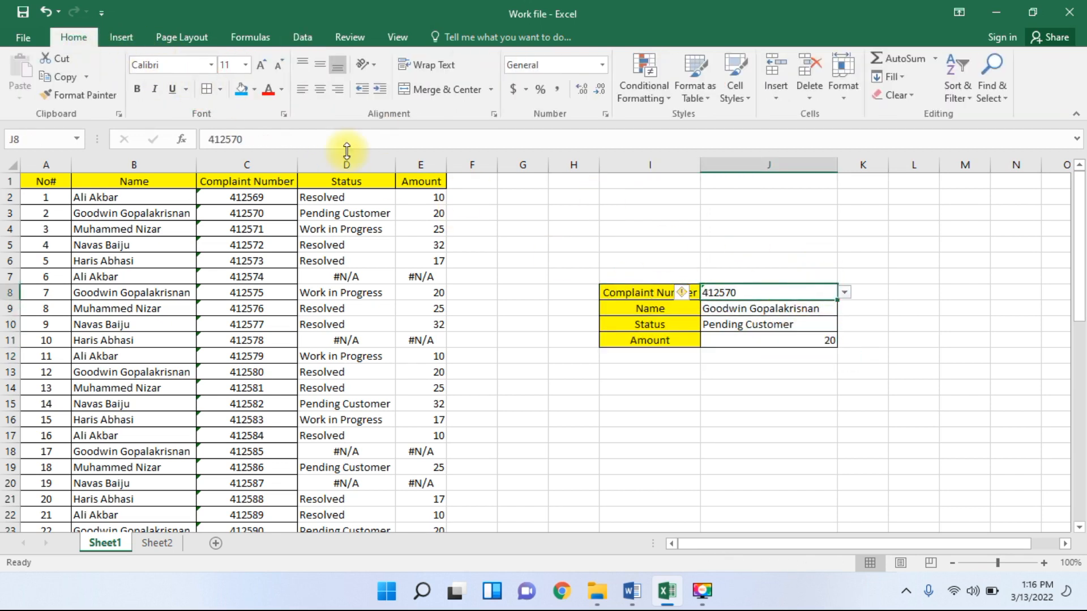
- Centre J8's complaint number and try two other complaints from its dropdown
click(317, 91)
click(724, 419)
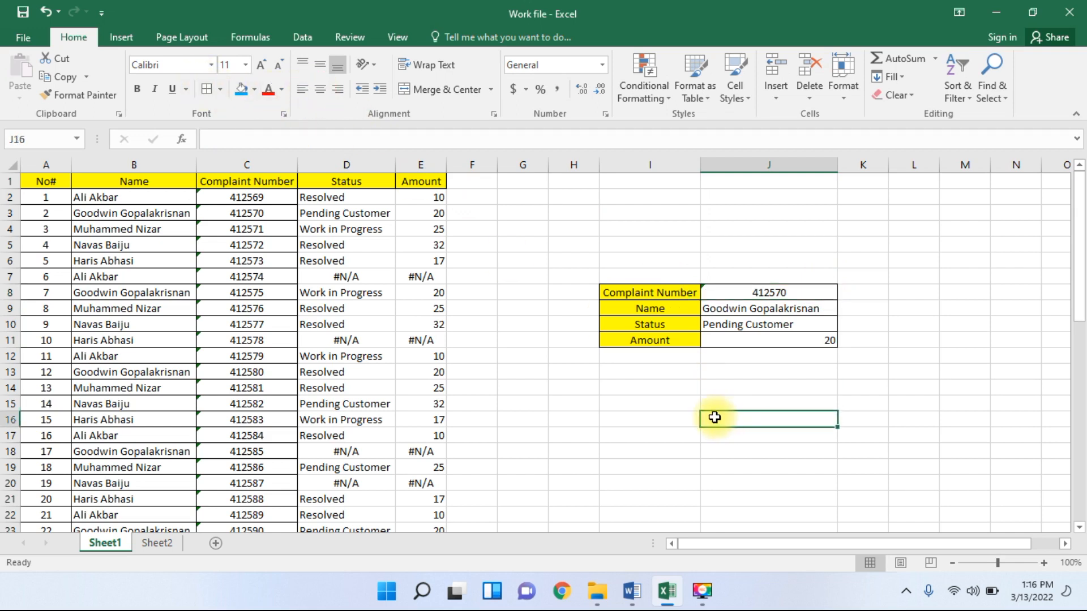
click(824, 291)
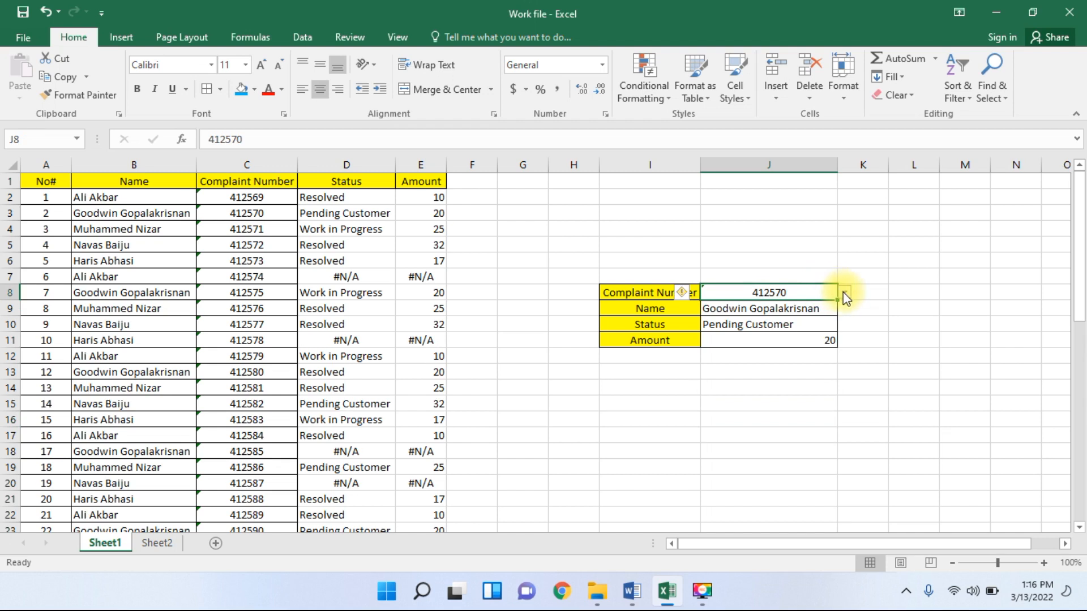
click(843, 293)
drag(845, 330, 841, 356)
click(765, 345)
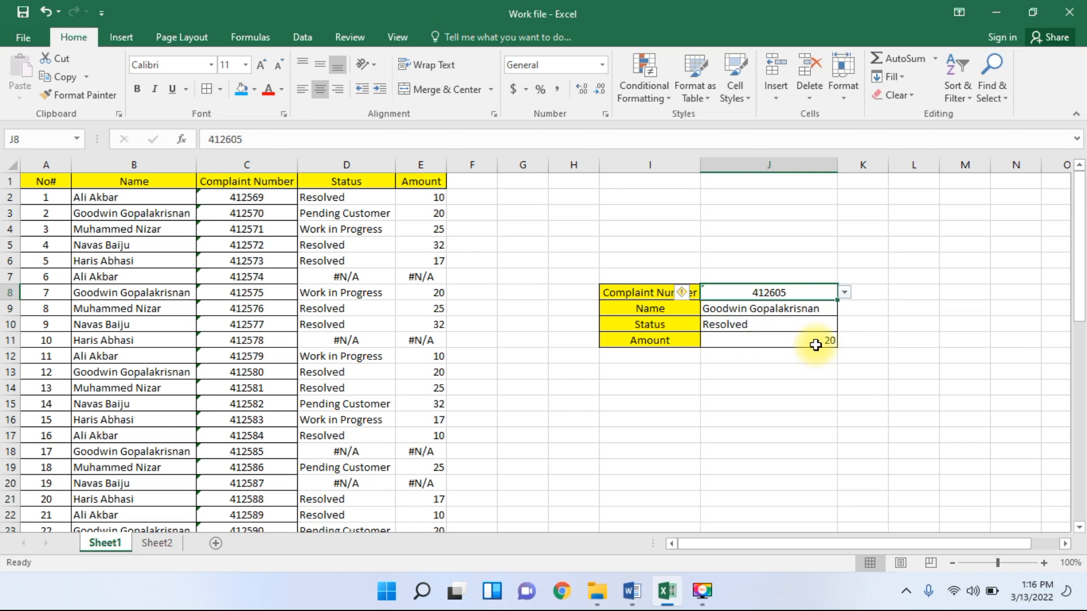
click(880, 339)
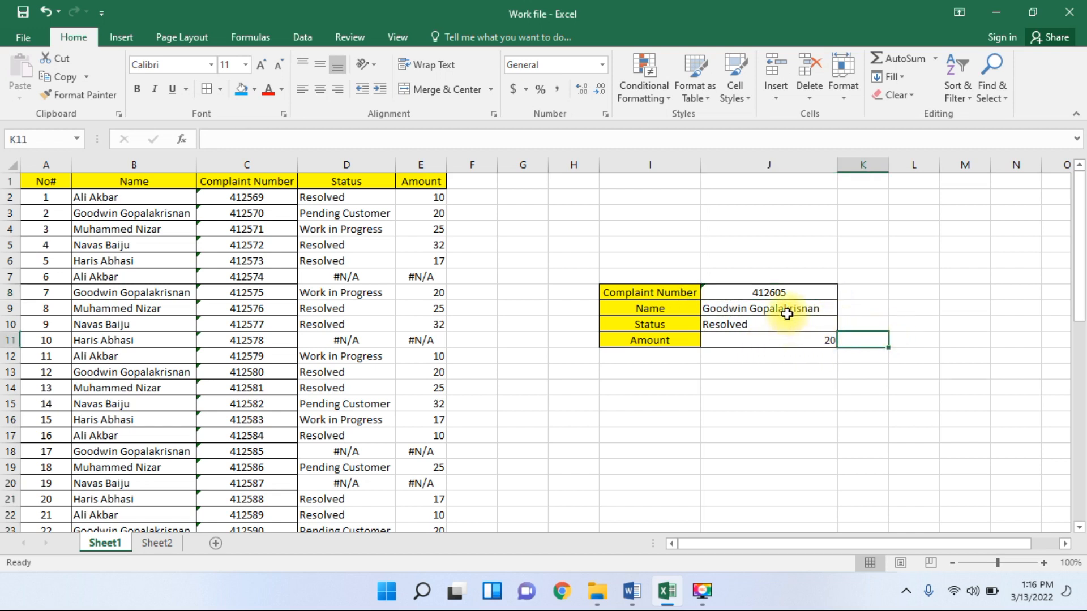
click(820, 292)
click(844, 292)
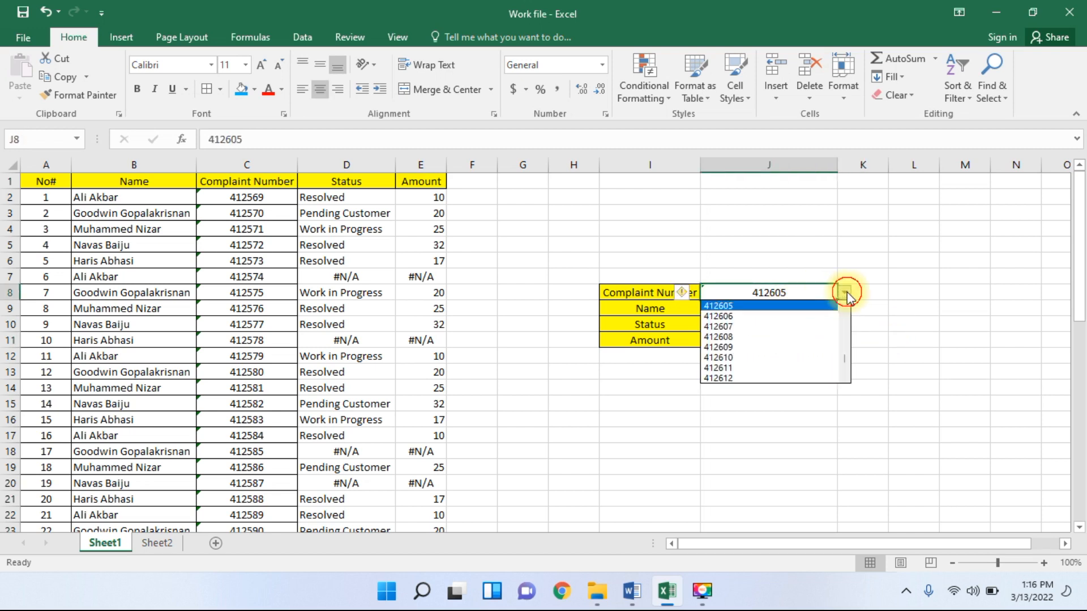
click(796, 347)
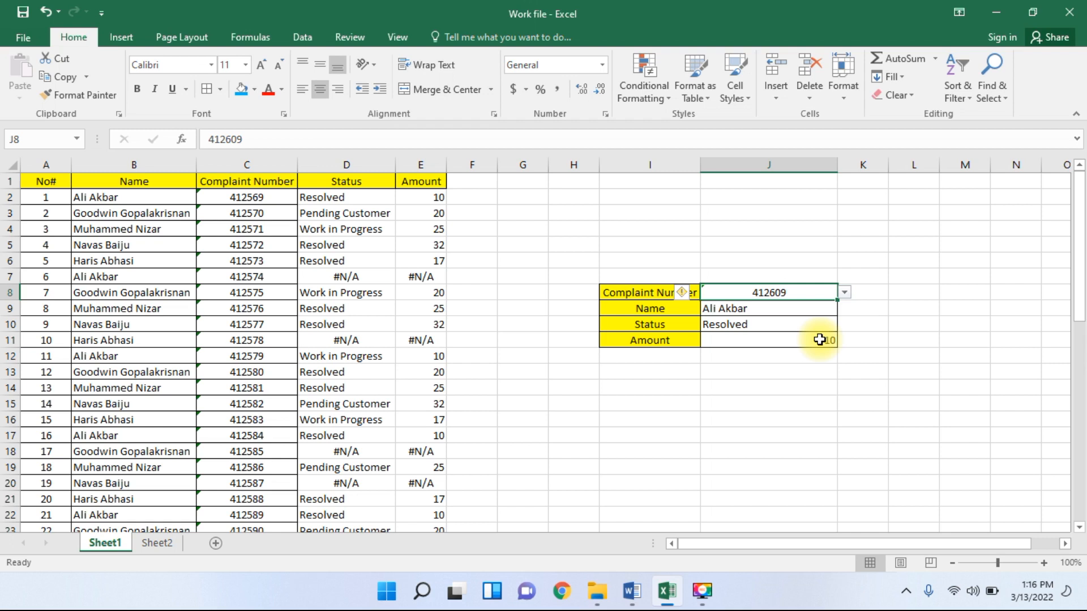
- Centre the looked-up Name, Status and Amount cells J9:J11
drag(815, 309, 818, 339)
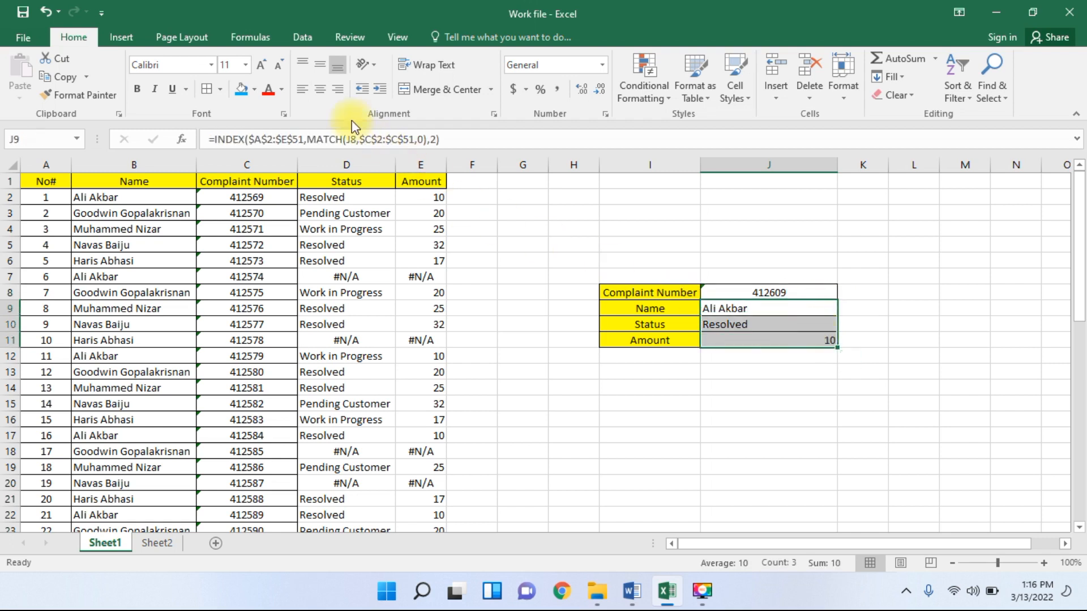
click(320, 89)
click(796, 371)
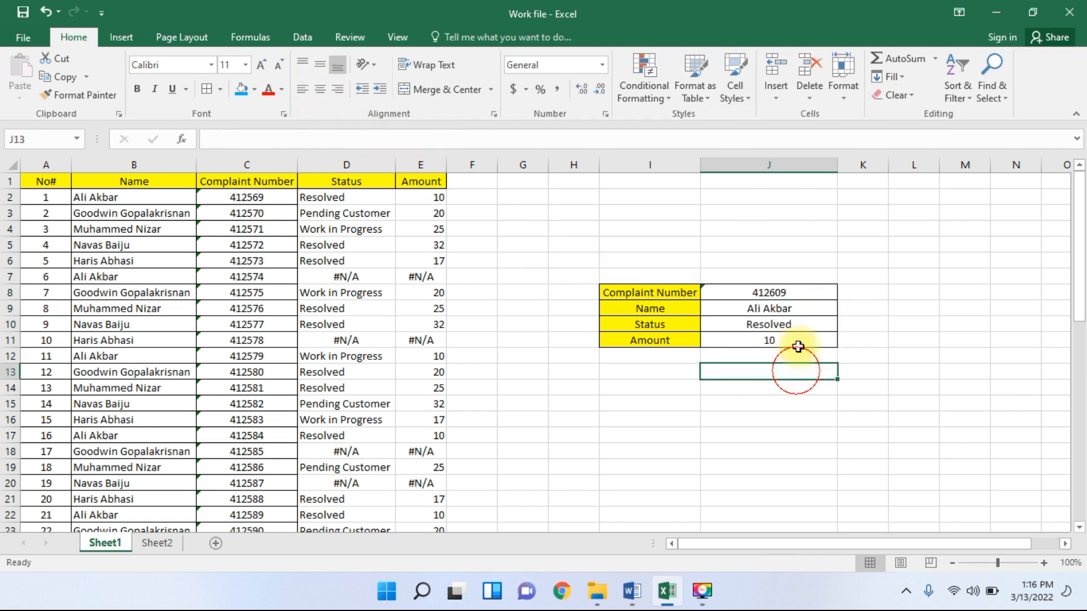
click(812, 289)
click(844, 293)
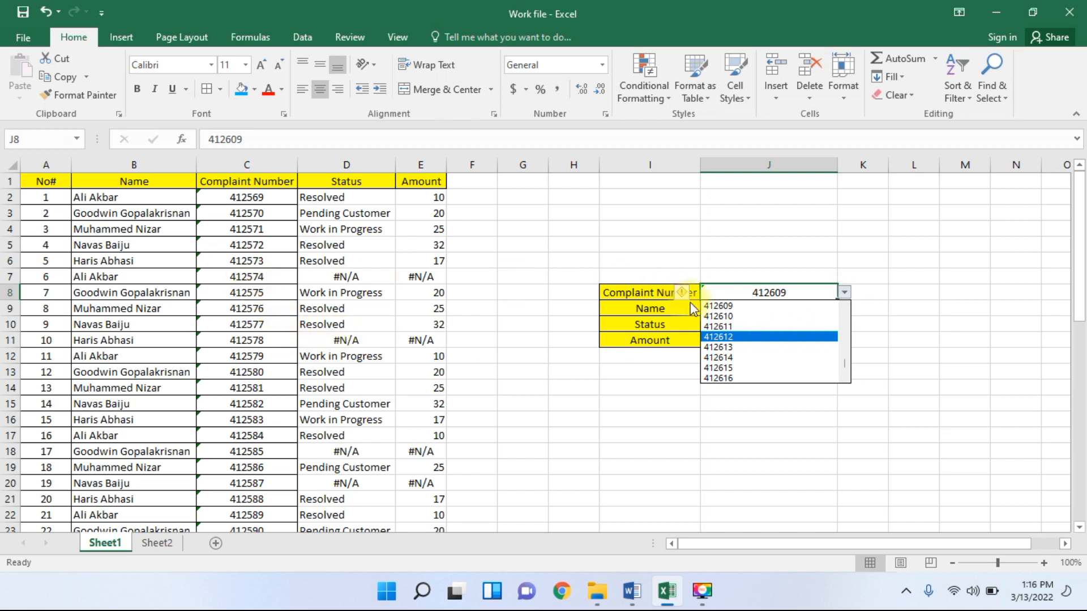
- Pick complaint 412574 and inspect row 7's #N/A Status and Amount
drag(842, 361, 849, 314)
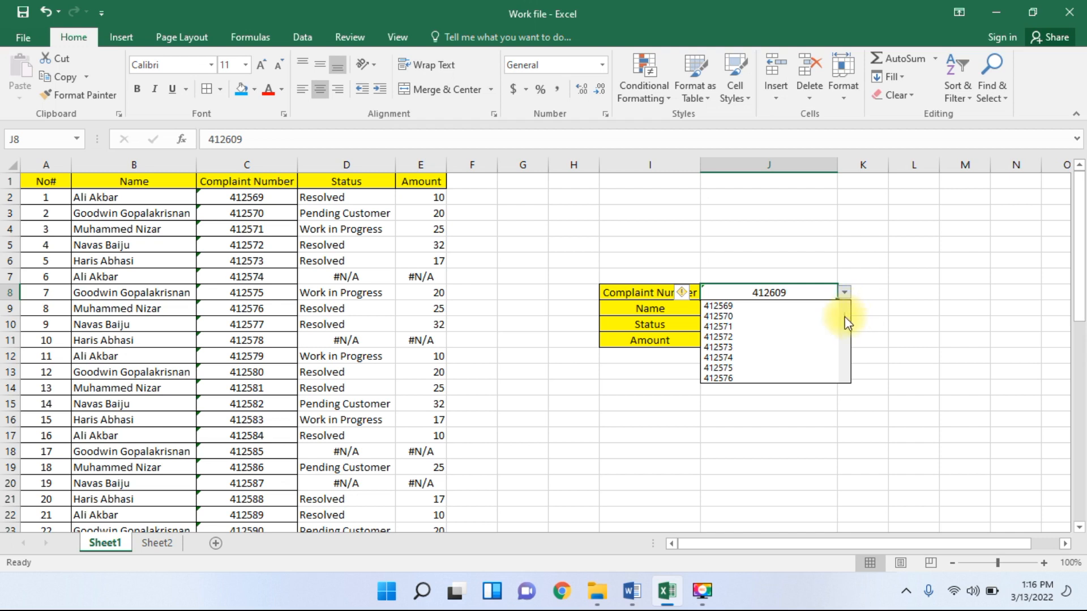
click(747, 357)
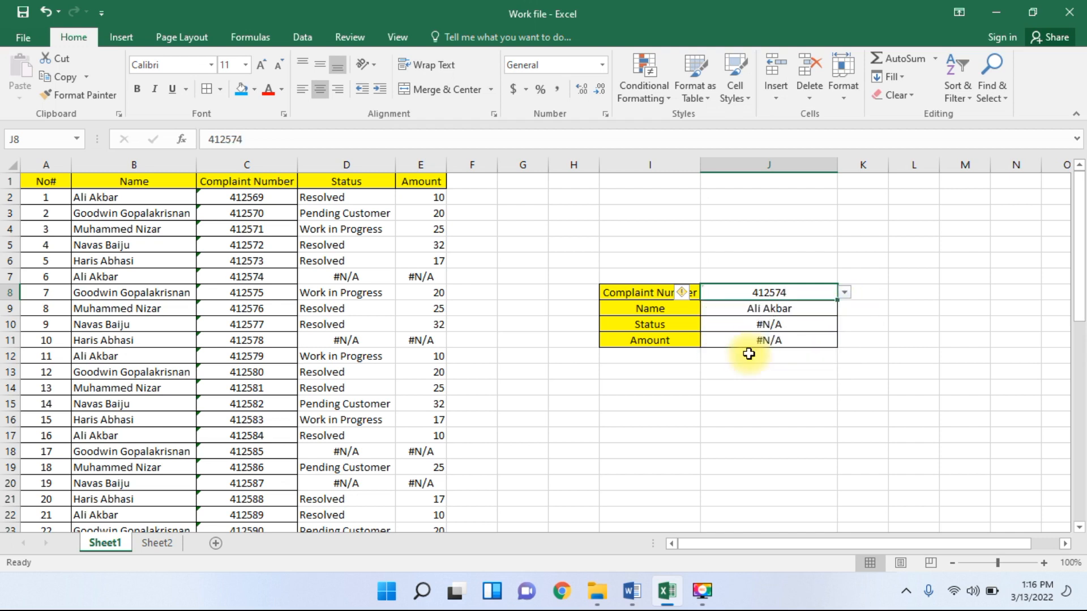
click(793, 312)
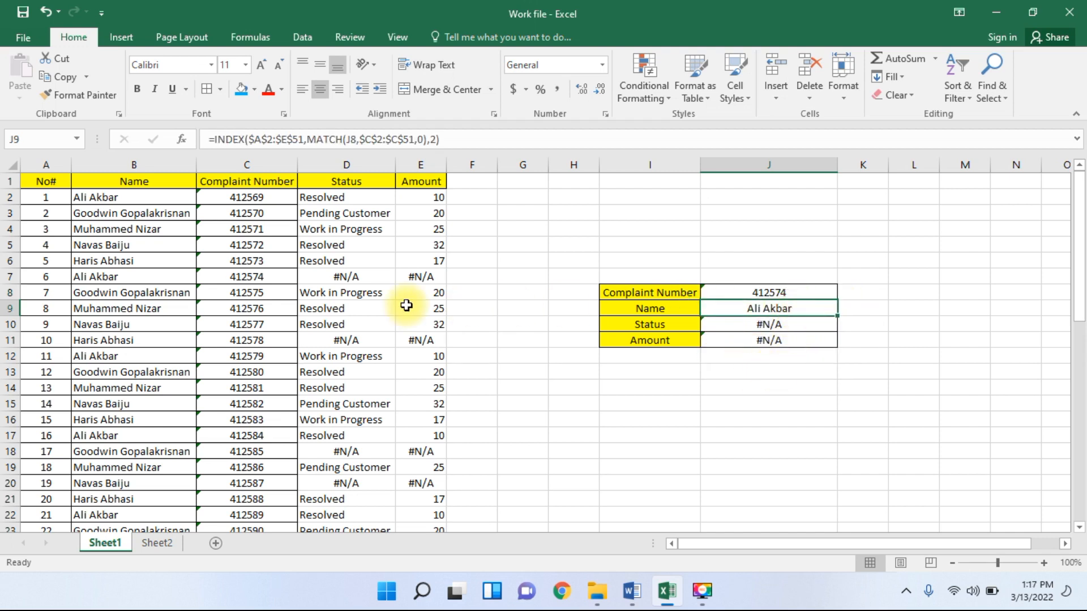
click(257, 277)
click(139, 277)
drag(309, 277, 436, 279)
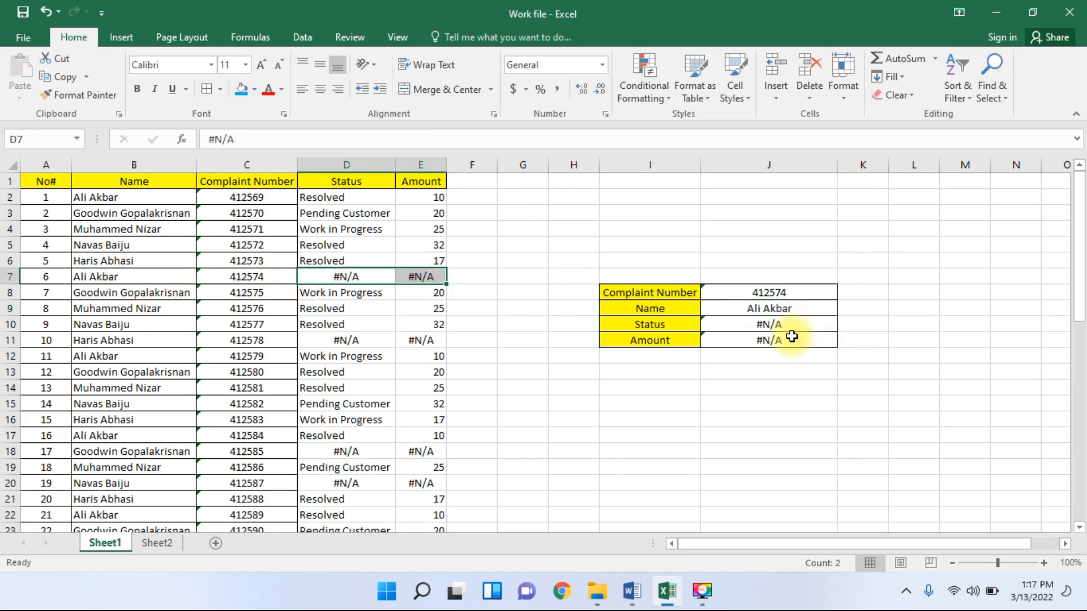
click(244, 213)
- Switch J8 back to complaint 412570 from the dropdown
click(822, 296)
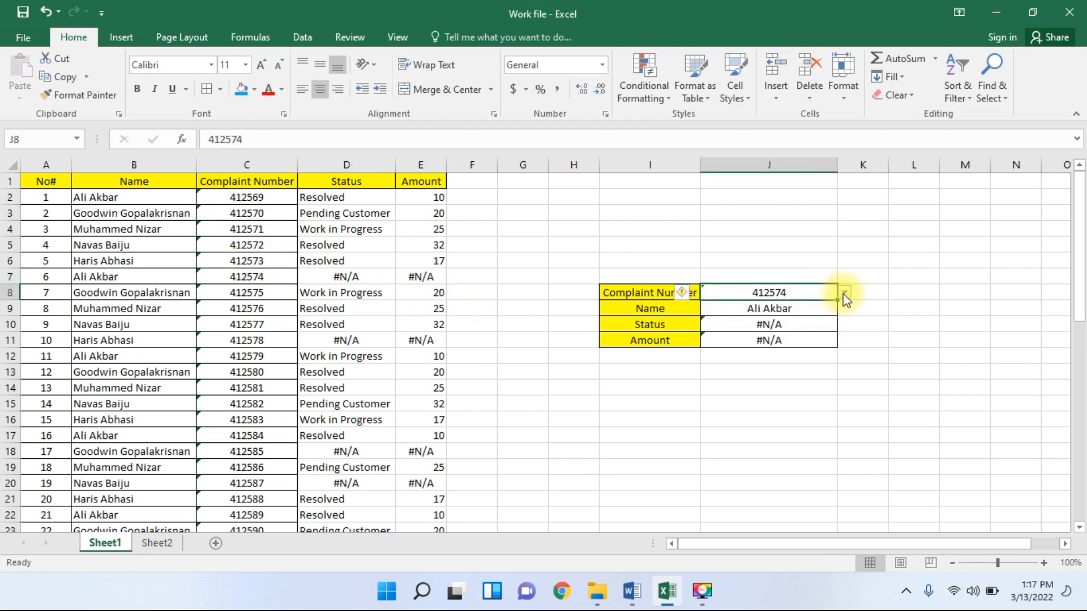
click(844, 293)
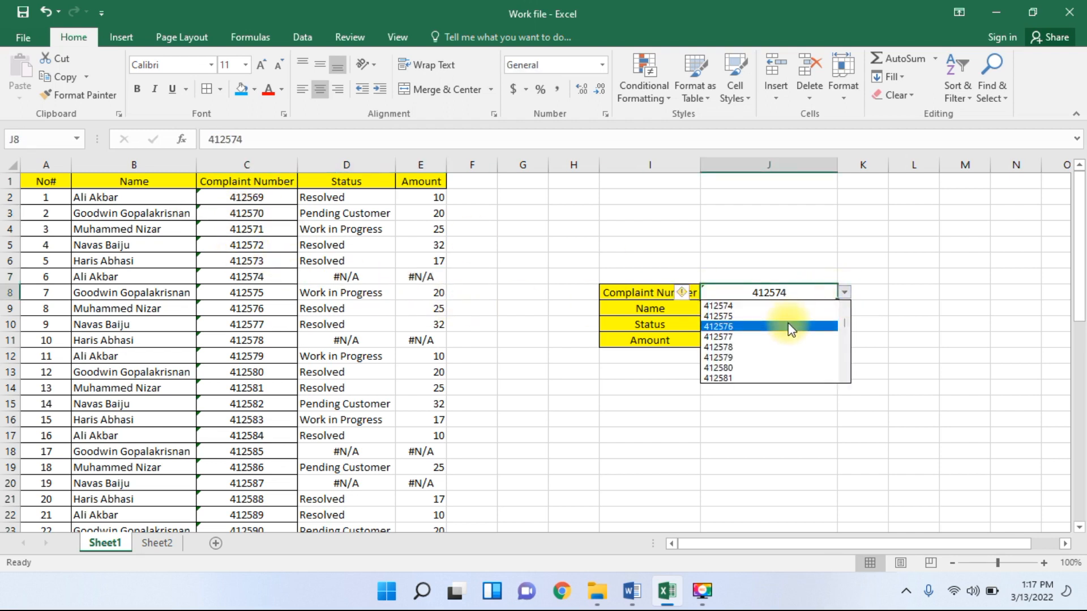
drag(843, 325, 843, 312)
click(774, 316)
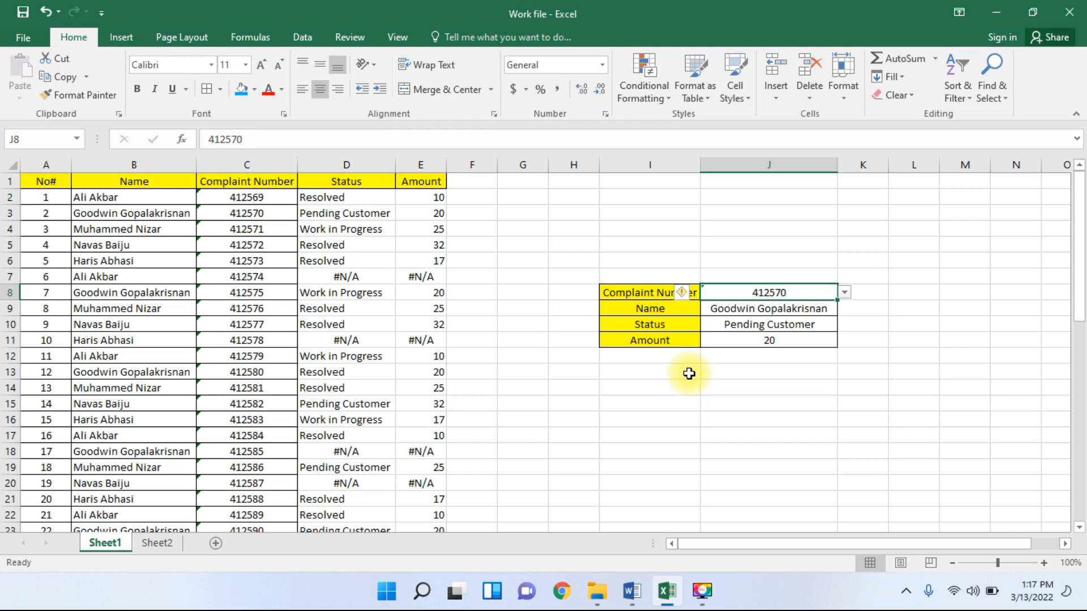
- Copy COUNTIF from tip 15's example in the Word notes and return to Excel
click(632, 591)
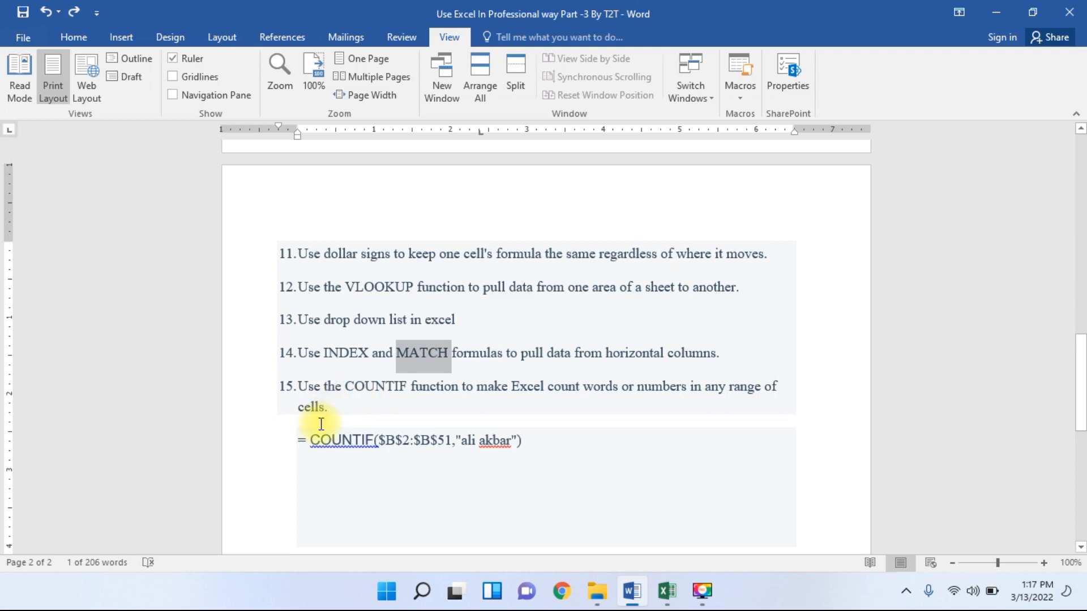
drag(311, 440, 374, 440)
key(ctrl+c)
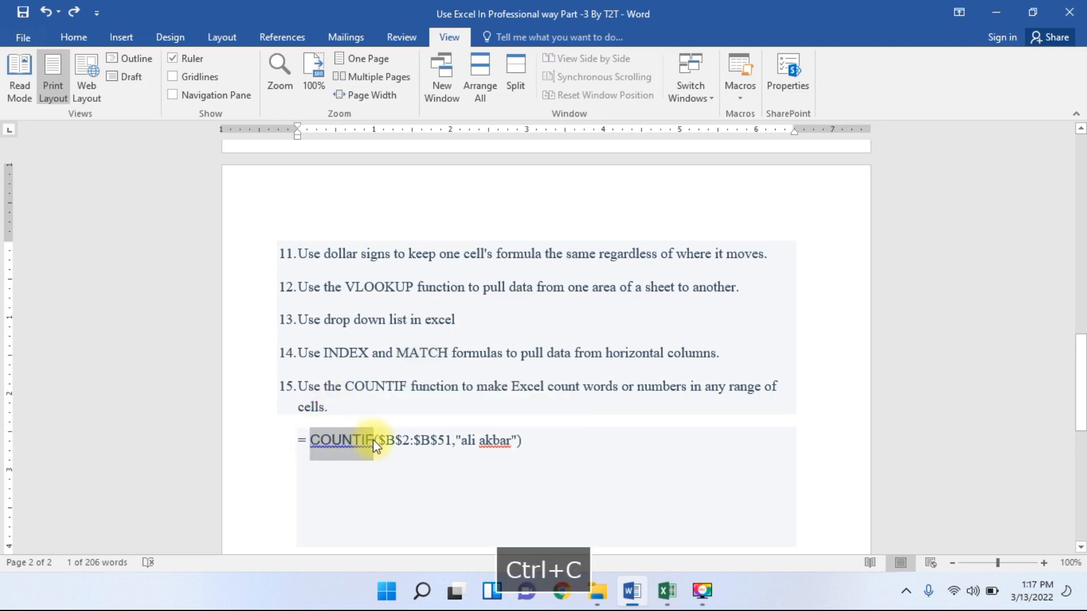
key(alt+Tab)
click(620, 381)
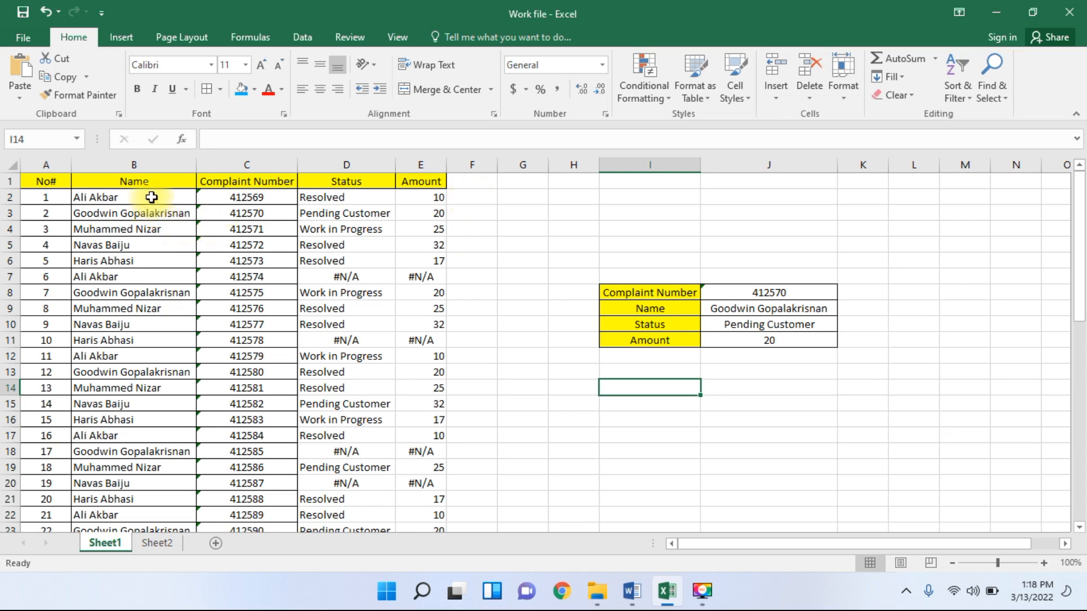
- Look over the names in column B and select cell G2
drag(154, 195, 150, 445)
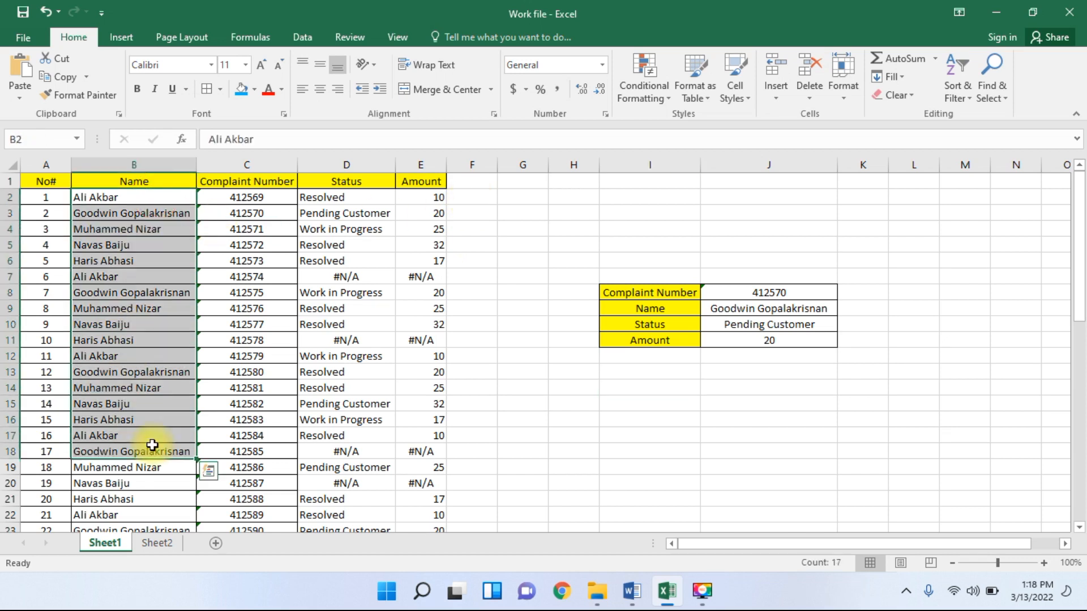
click(514, 195)
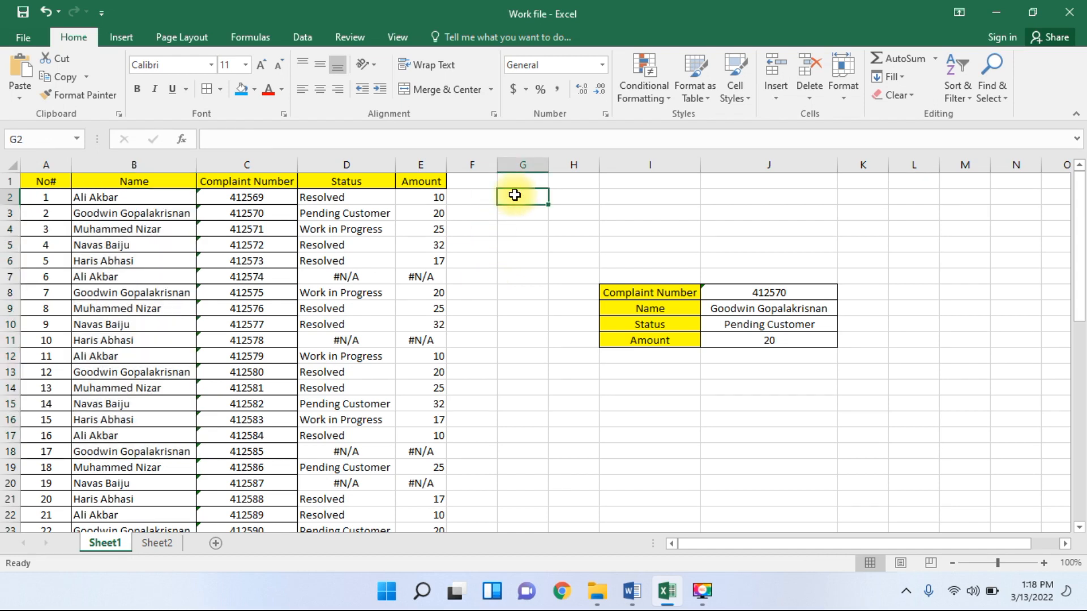
click(464, 142)
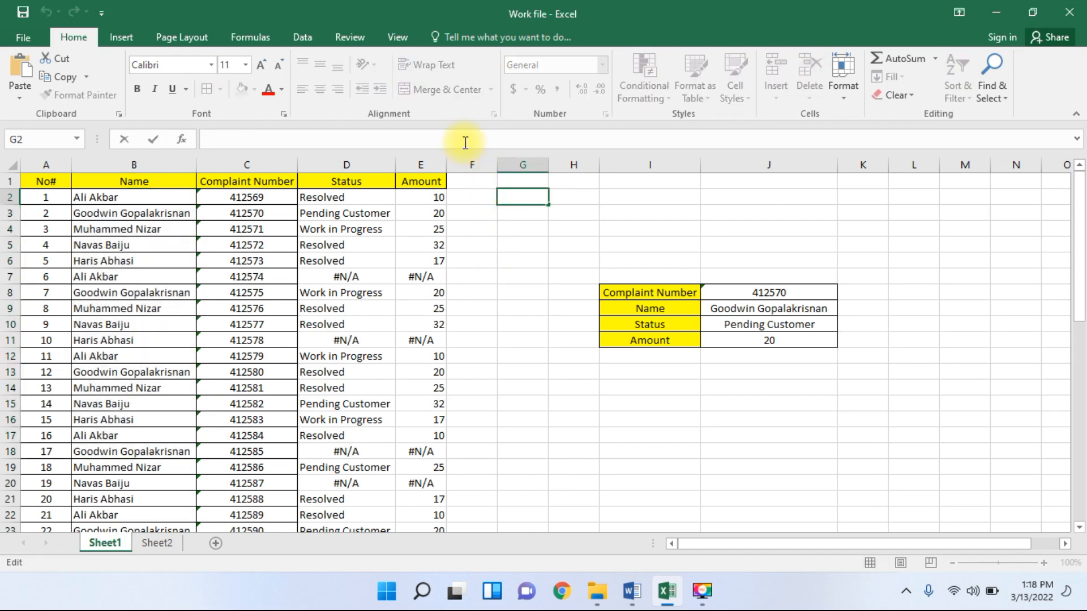
click(518, 214)
click(518, 197)
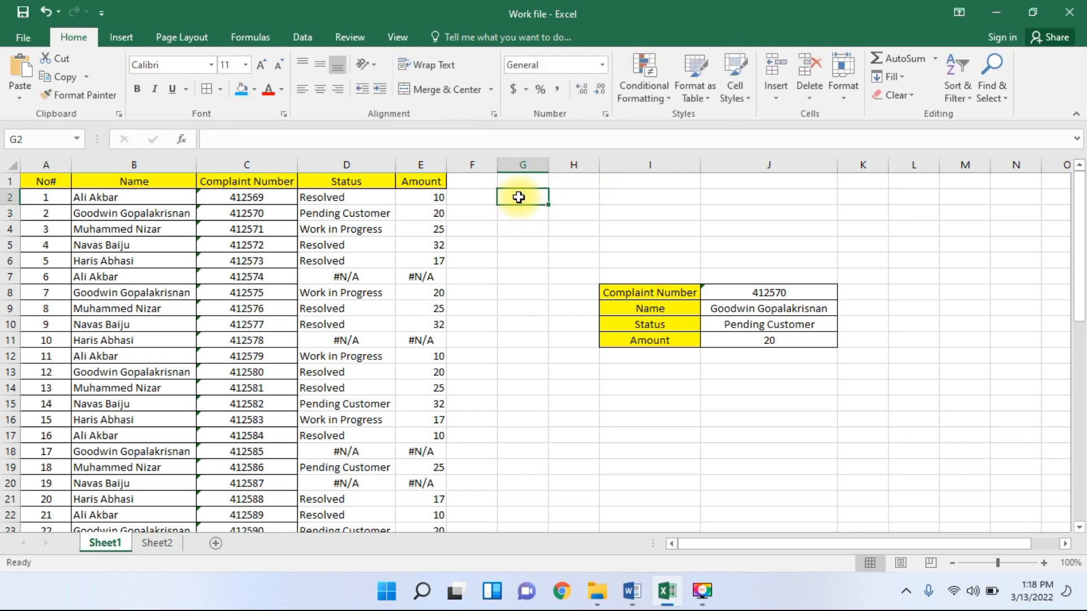
- Enter =COUNTIF($B$2:$B$51,"ali akbar") in G2, giving 10
click(376, 139)
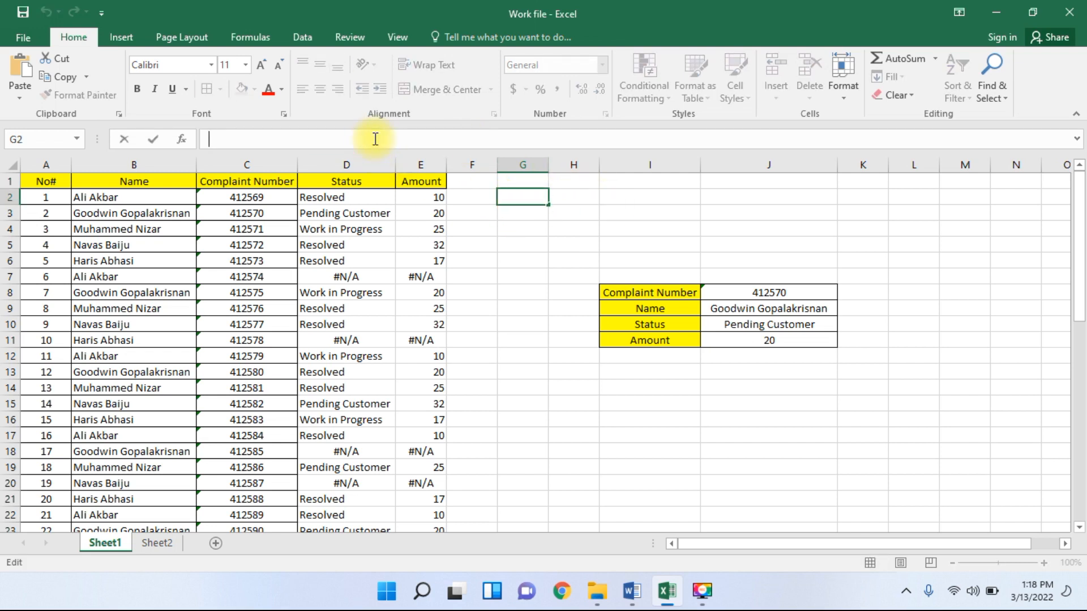
text(=)
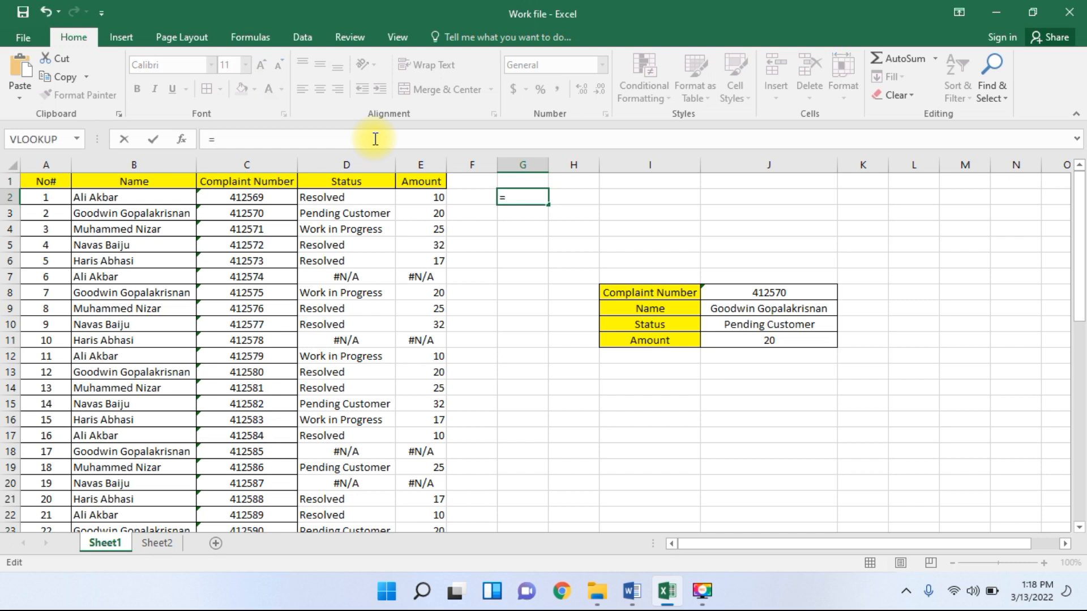
key(ctrl+v)
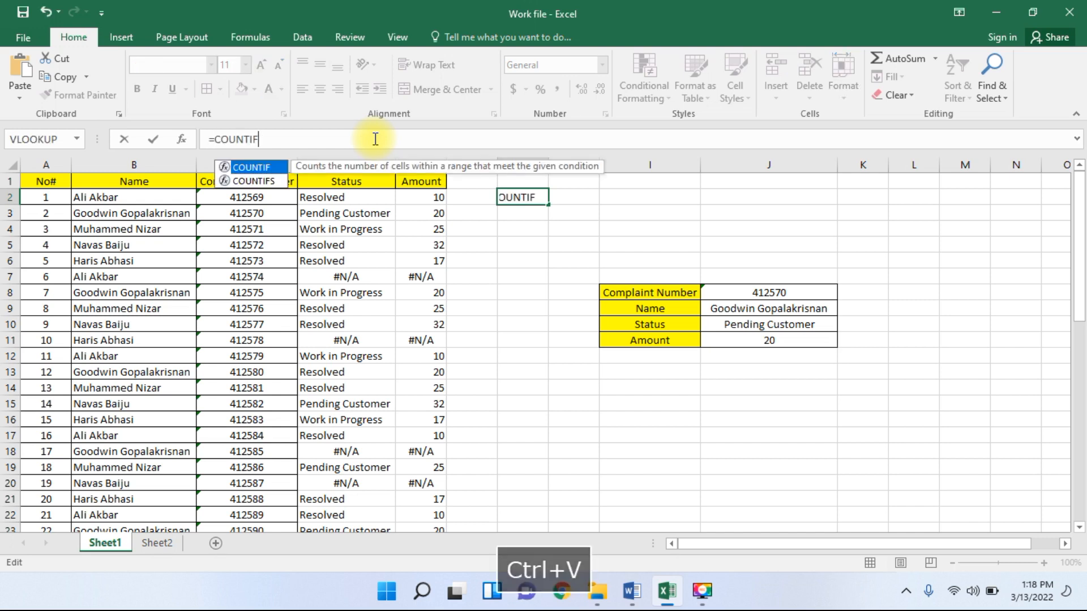
key(Tab)
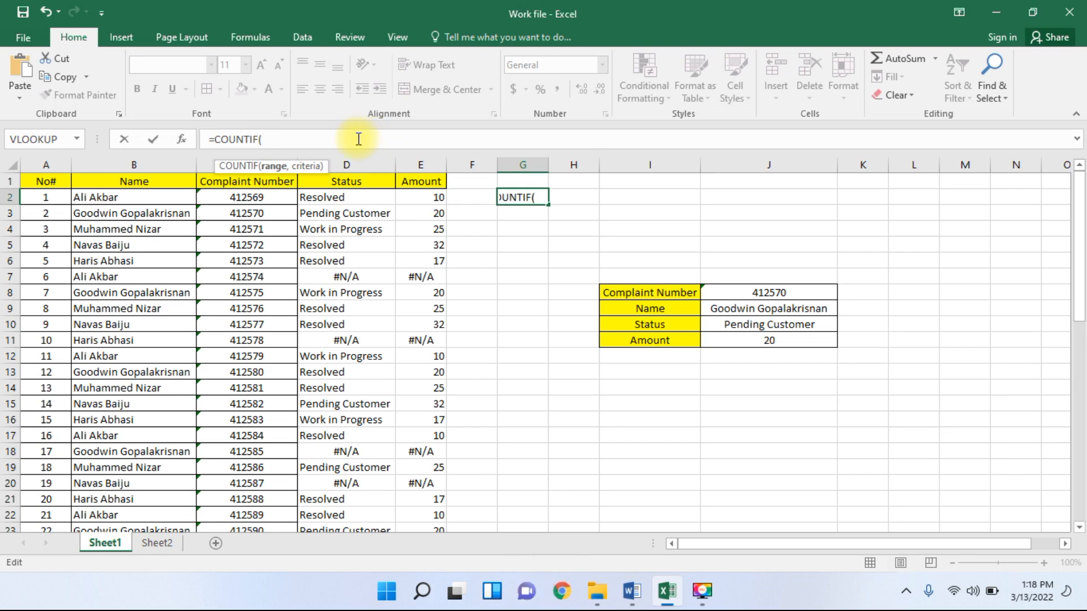
click(169, 201)
key(ctrl+shift+Down)
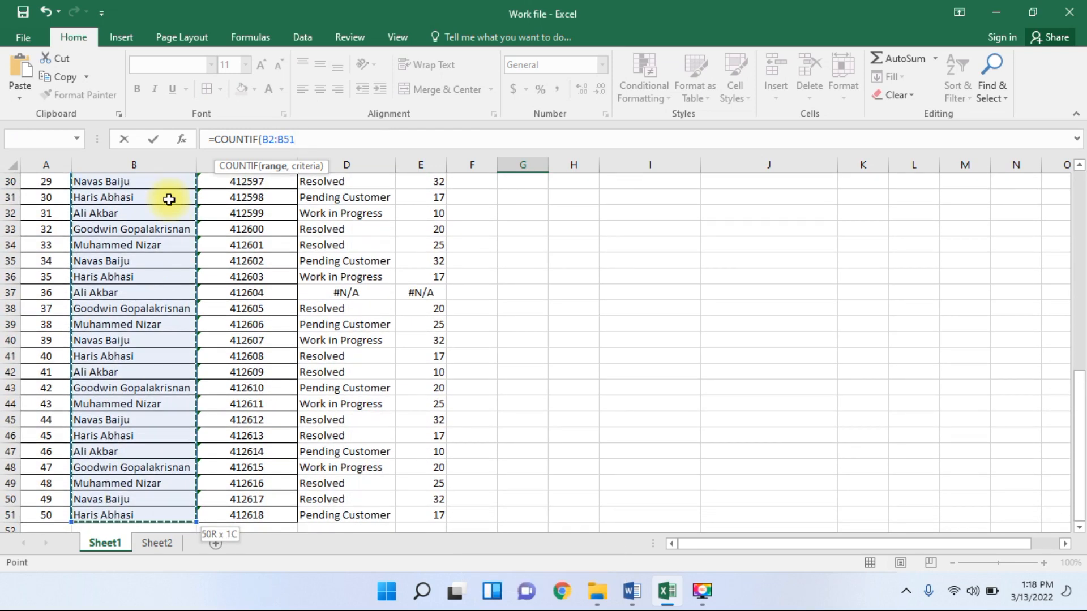
key(alt+Tab)
key(alt+Tab)
key(alt+Tab)
key(alt+Tab)
key(F4)
text(,)
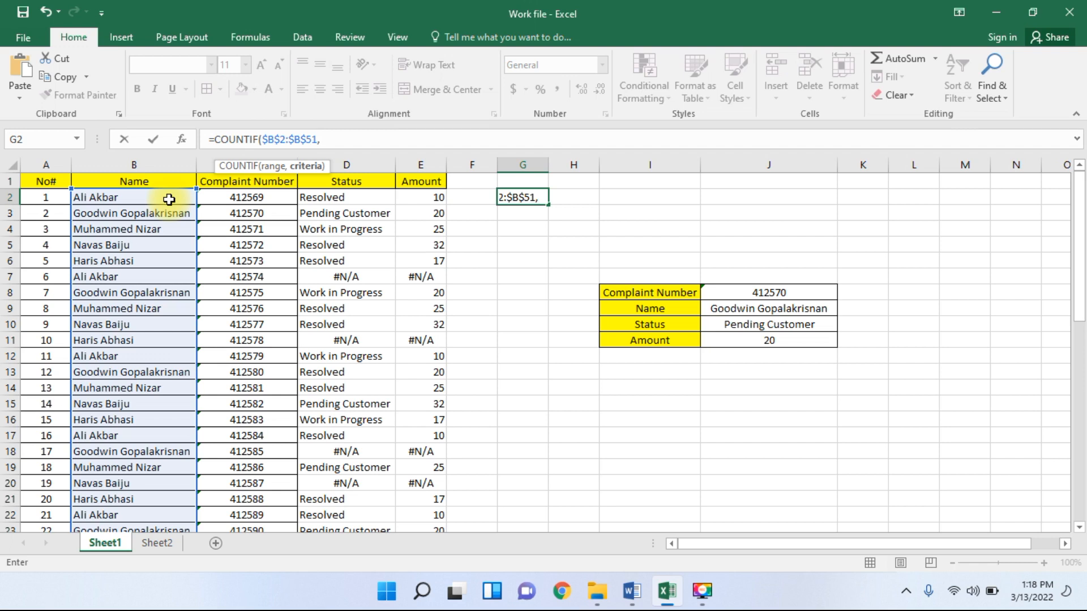
text("ali akbar")
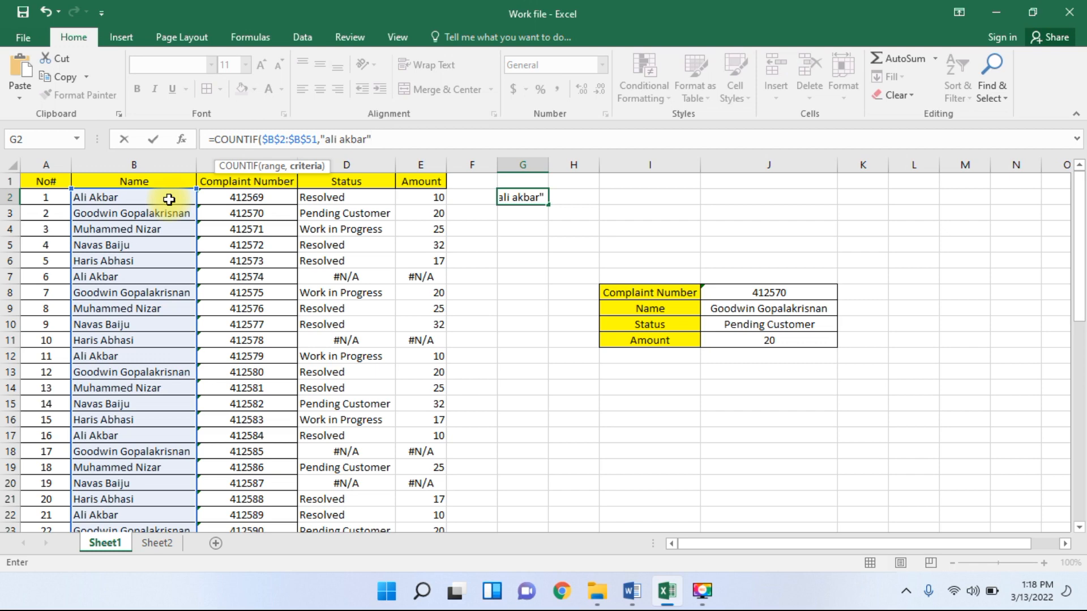
text())
key(Return)
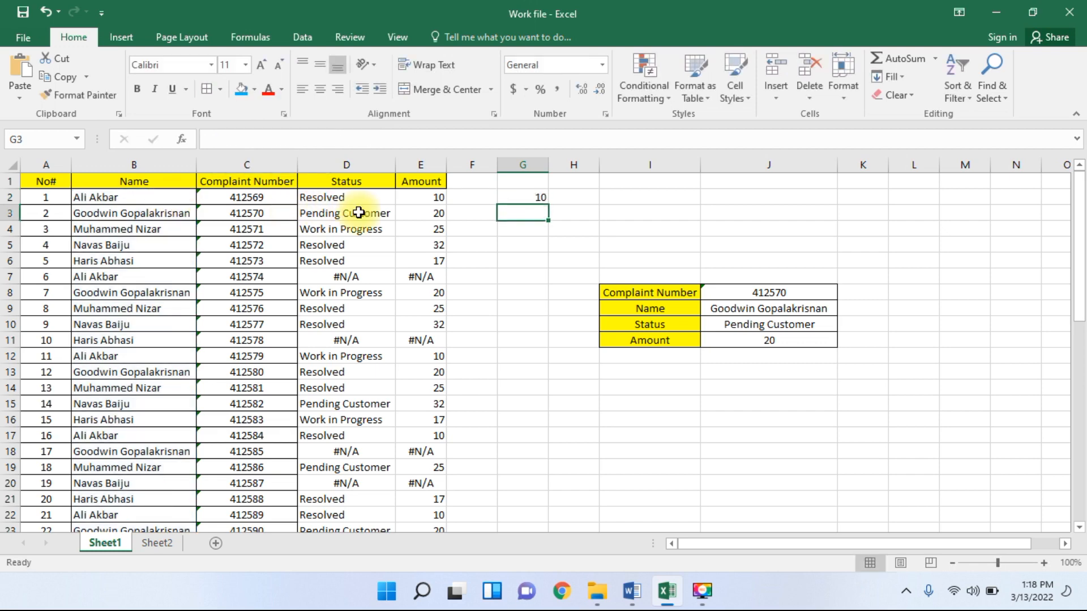
- Sort the complaint table by the Name column, A to Z
click(519, 196)
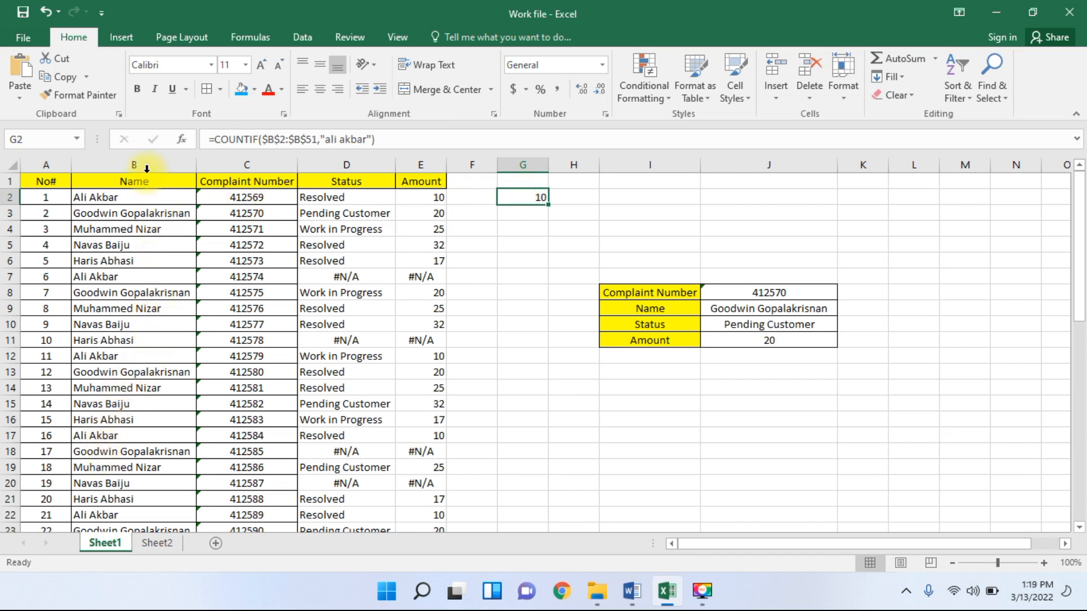
drag(141, 196, 129, 482)
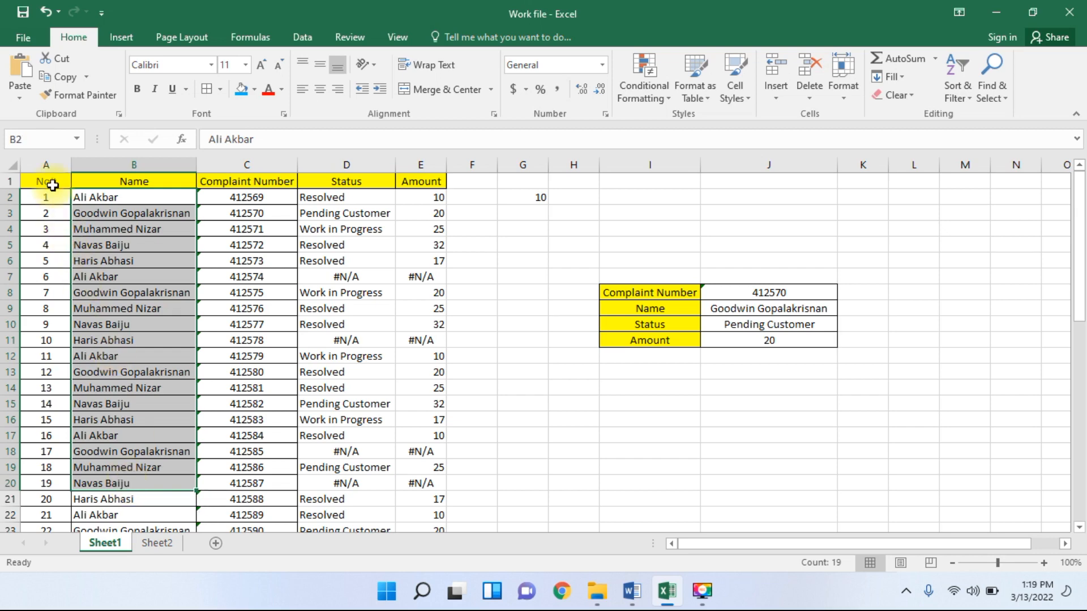
click(52, 182)
key(ctrl+shift+Right)
key(ctrl+shift+Down)
scroll(114, 235, up, 1)
click(307, 36)
click(485, 77)
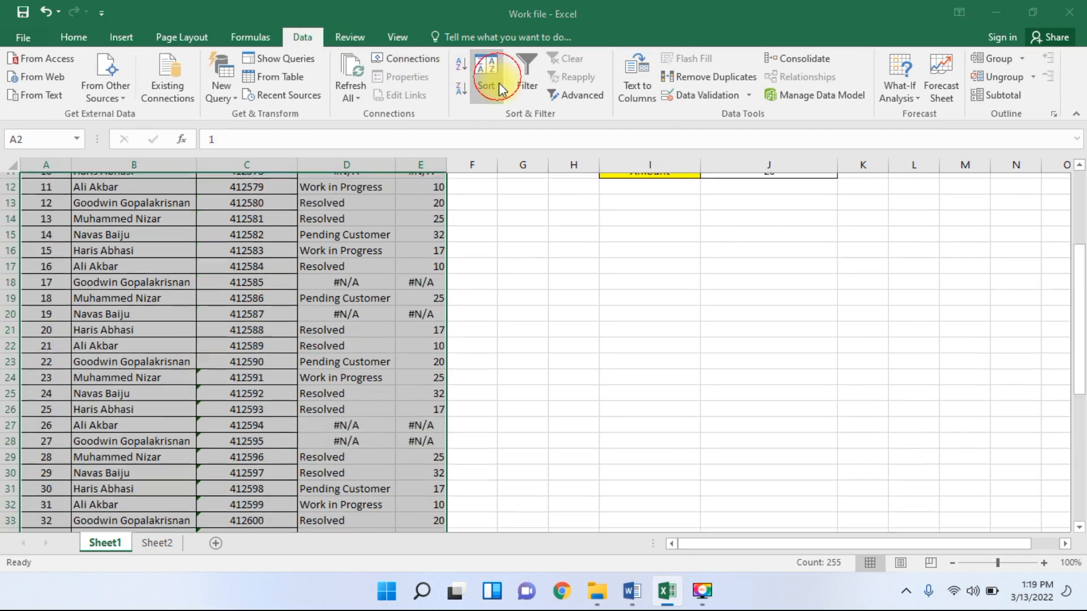
click(594, 284)
click(569, 309)
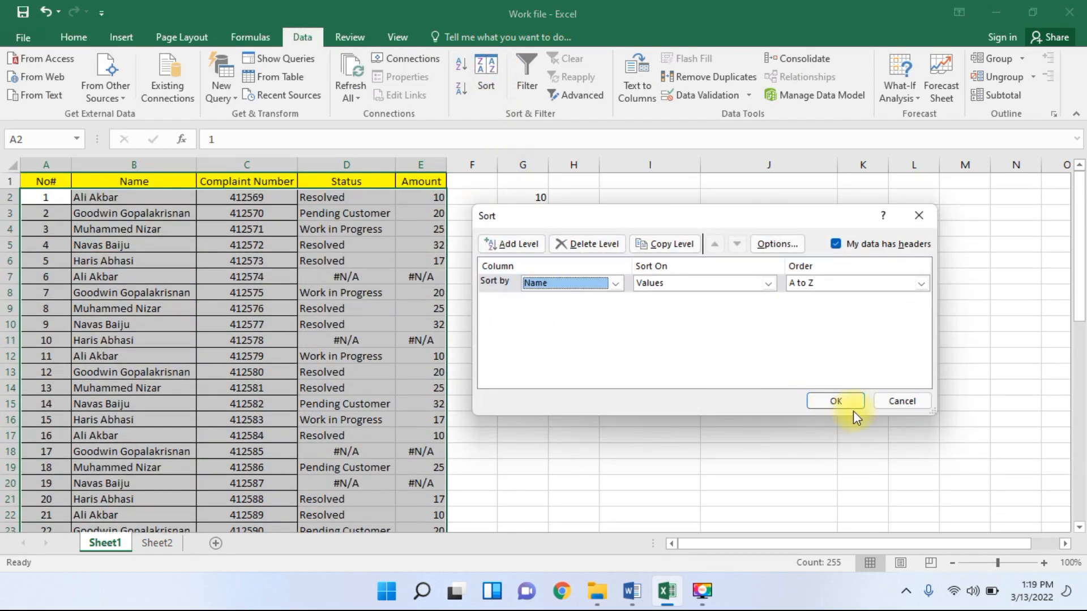
click(836, 400)
drag(113, 197, 133, 340)
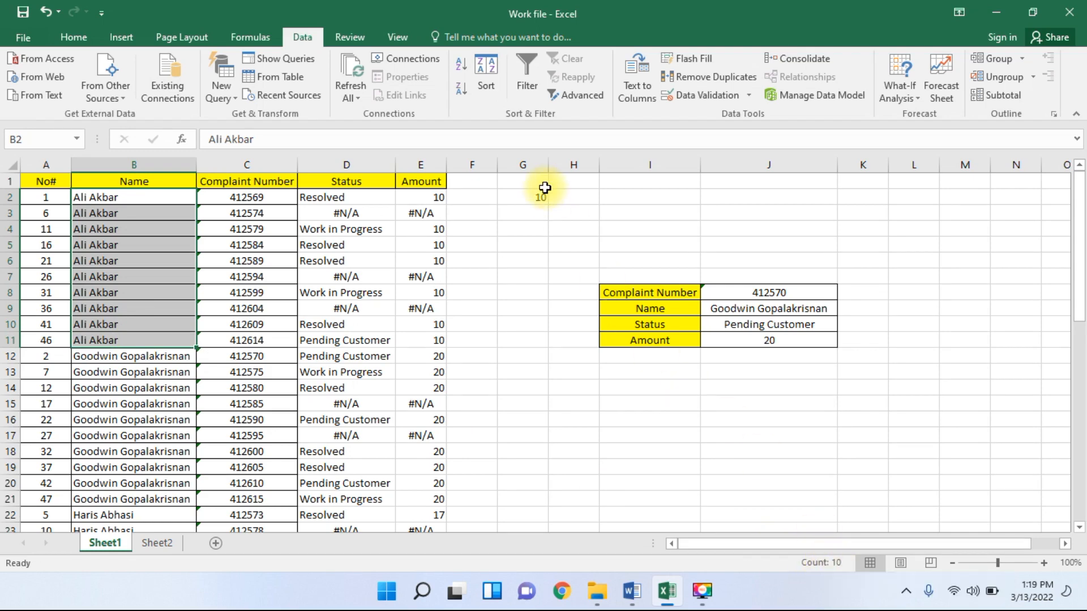
click(525, 196)
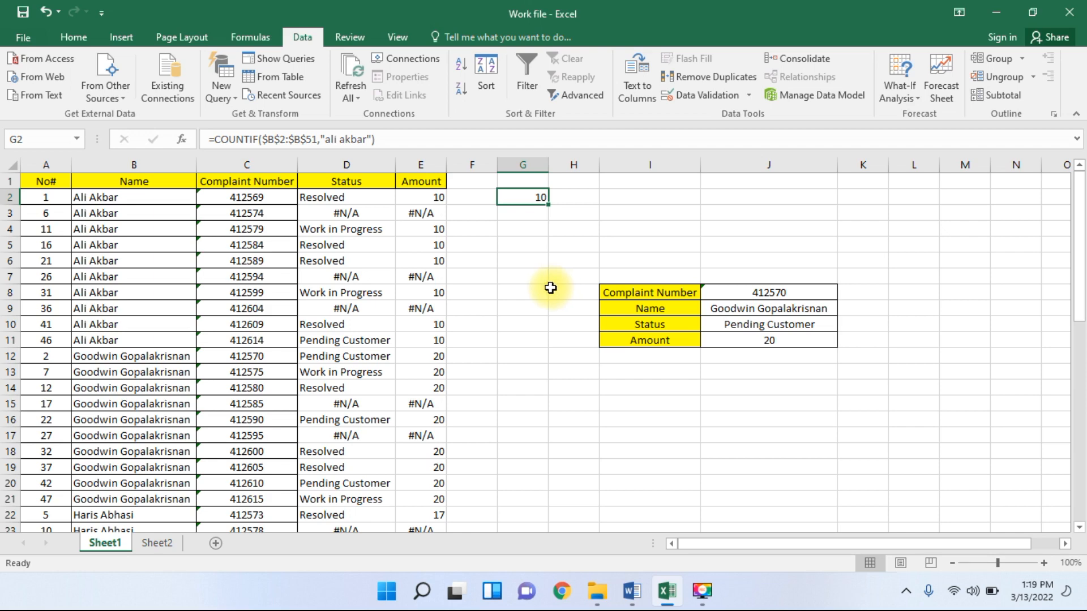
key(alt+Tab)
- Apply yellow Text Highlight Color to tips 11–15 and the COUNTIF example formula line
drag(590, 432, 273, 250)
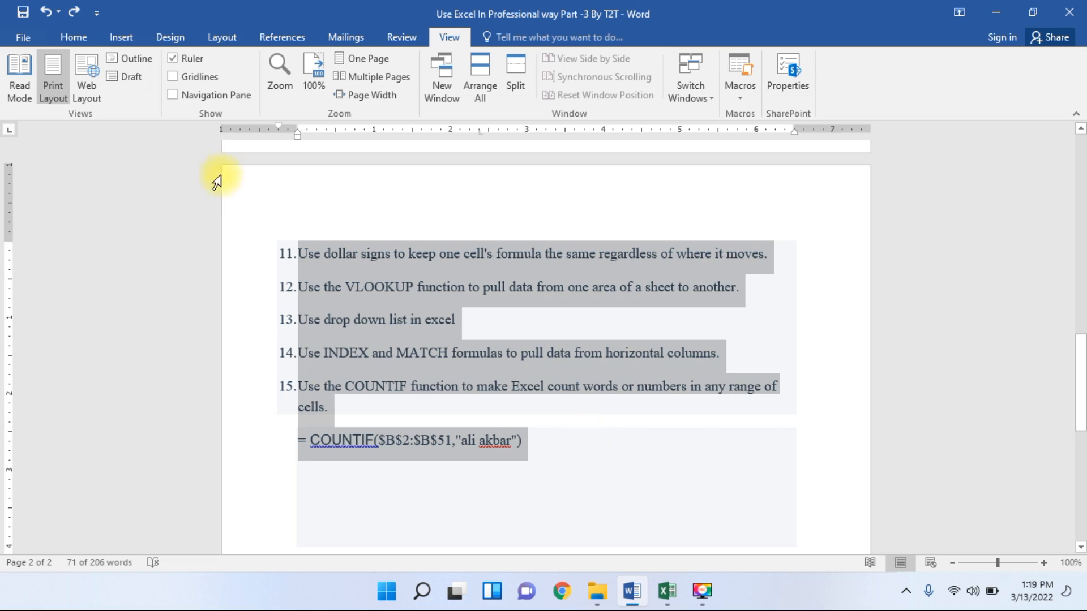
click(75, 37)
click(284, 90)
click(627, 441)
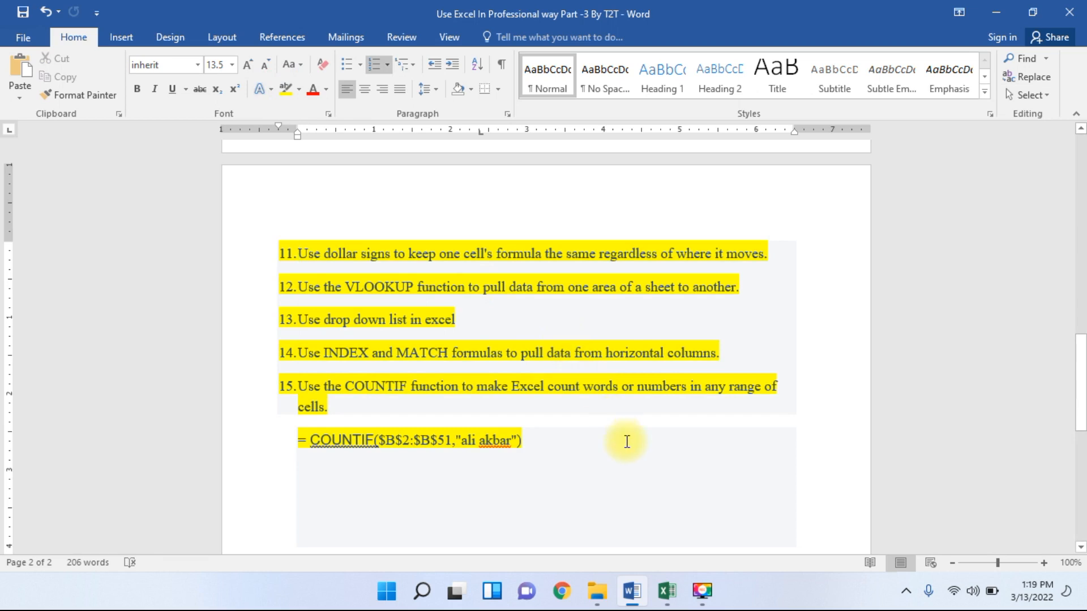
click(596, 441)
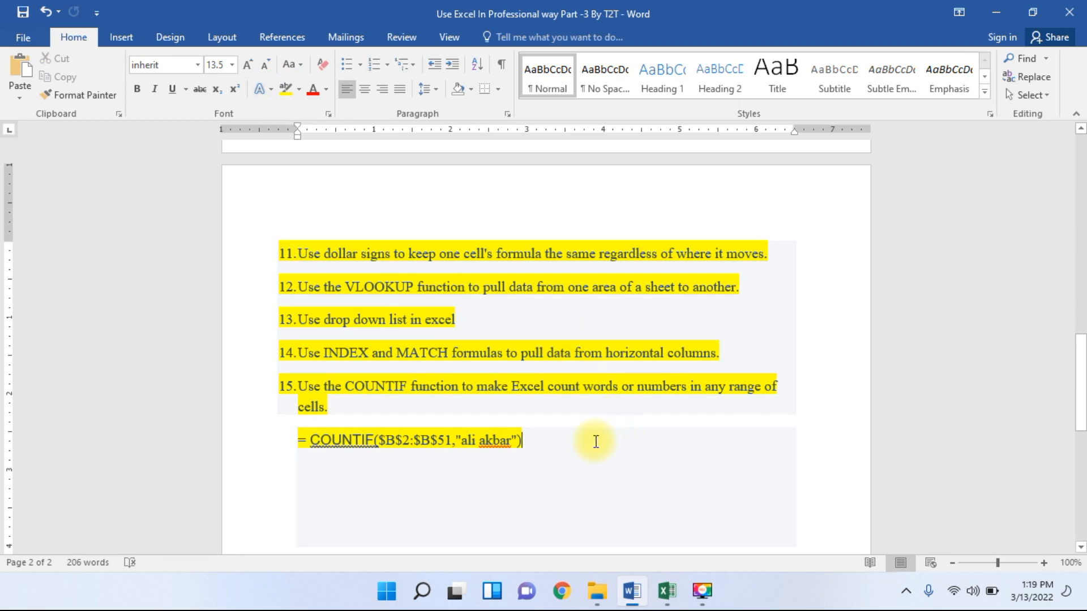